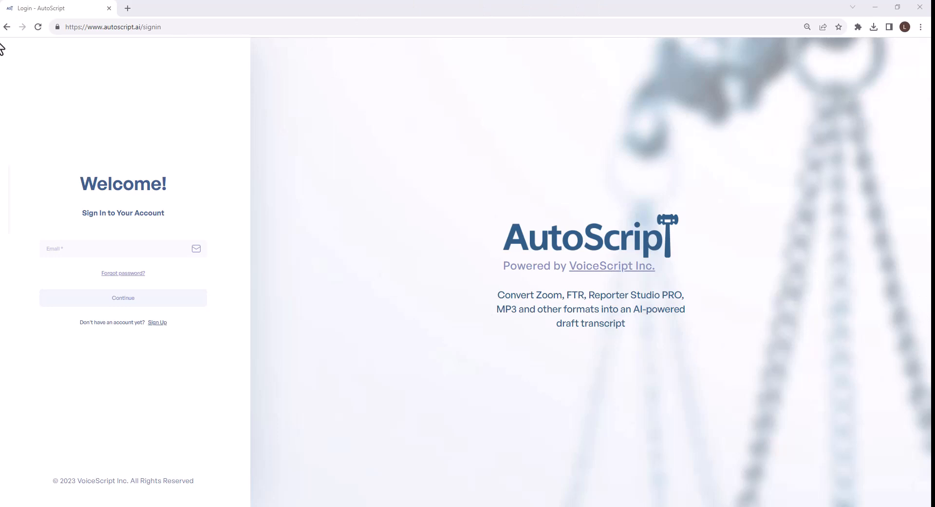
Sign in to the account with the saved account e-mail and password.
left_click(83, 250)
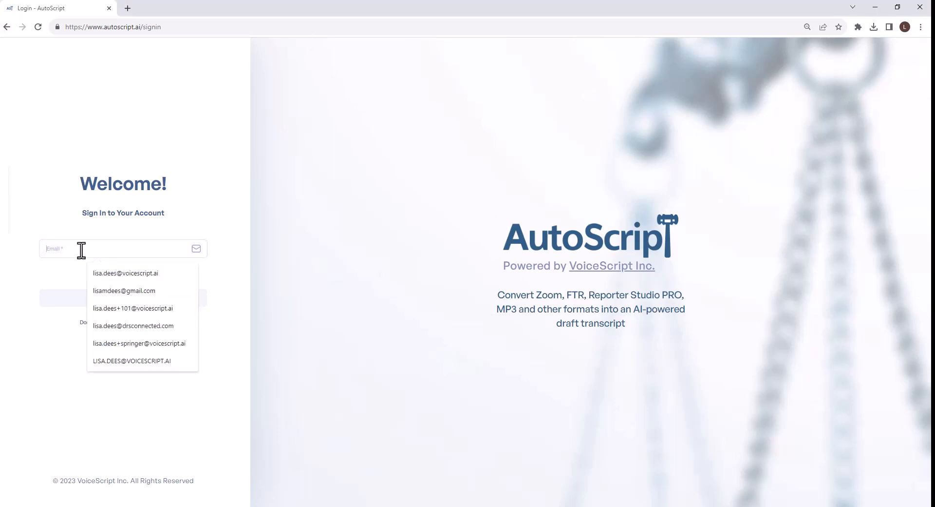
left_click(153, 273)
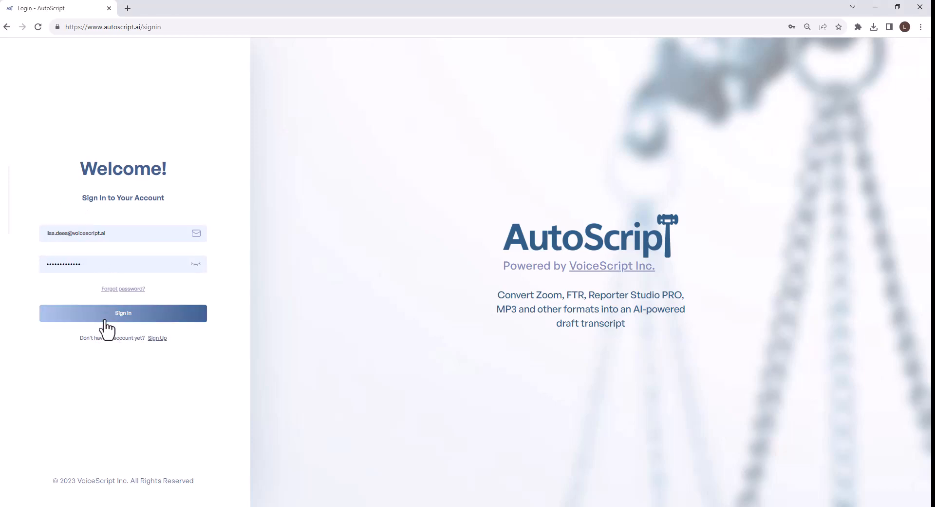
left_click(103, 314)
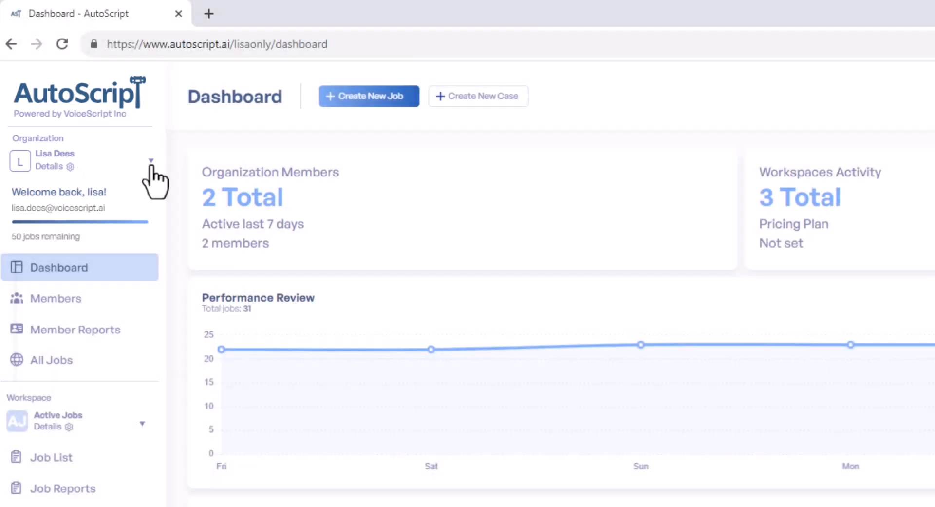
Look through the list of available organizations and stay in the current organization.
left_click(150, 165)
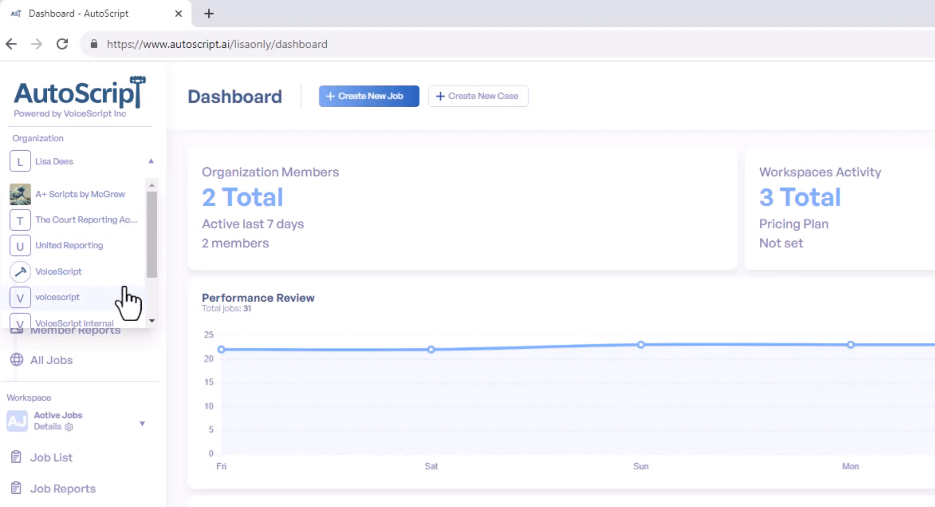
left_click_drag(151, 267, 152, 222)
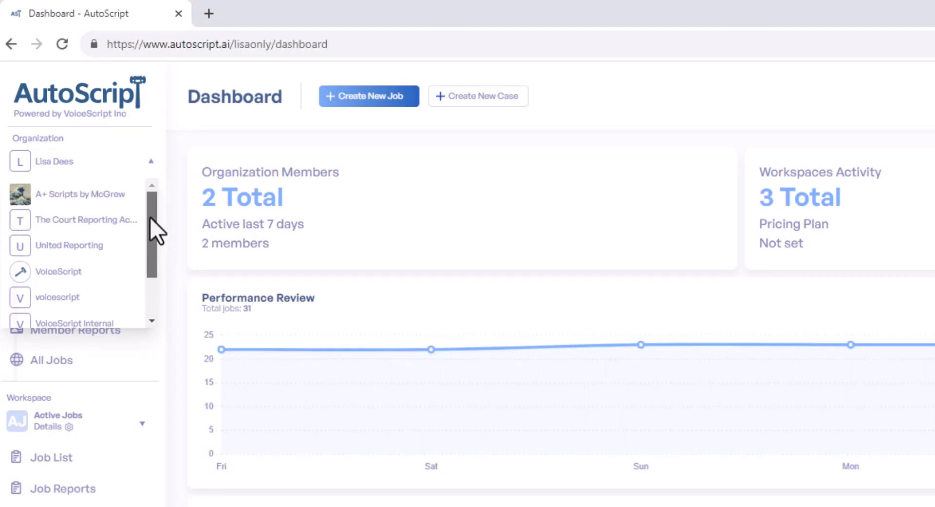
left_click(61, 163)
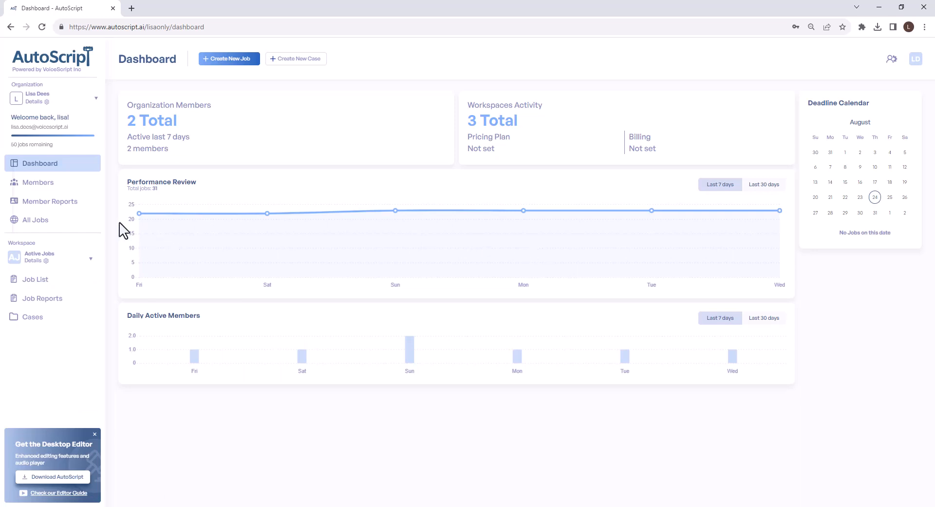
View the organization's members, invitations, member reports and the list of all jobs.
left_click(38, 186)
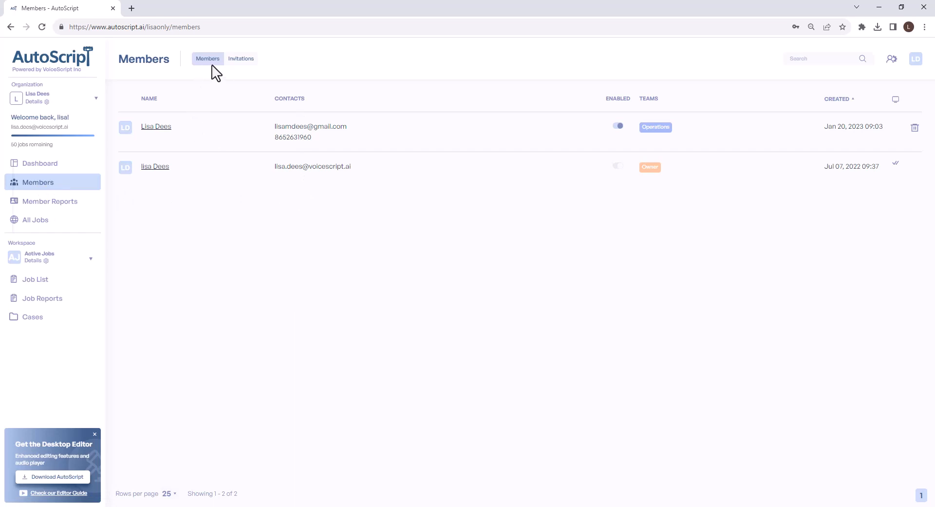
left_click(242, 61)
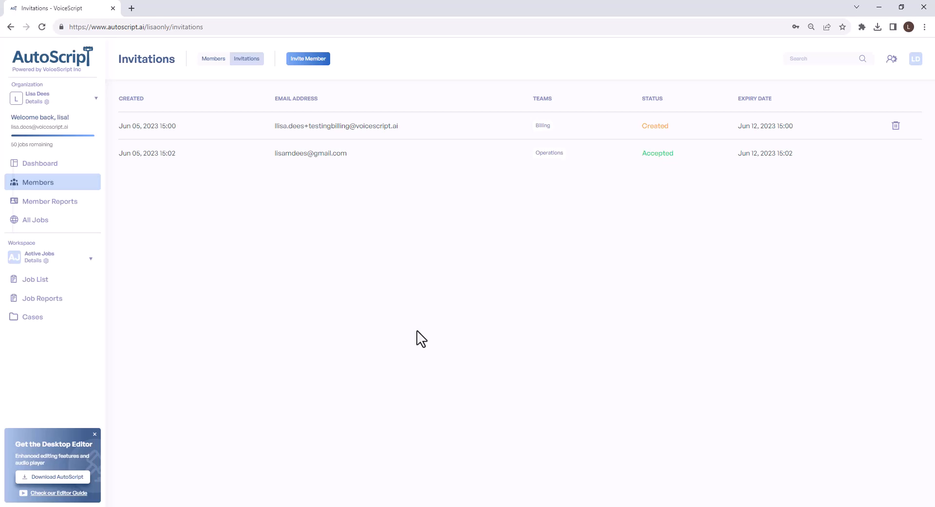
left_click(57, 209)
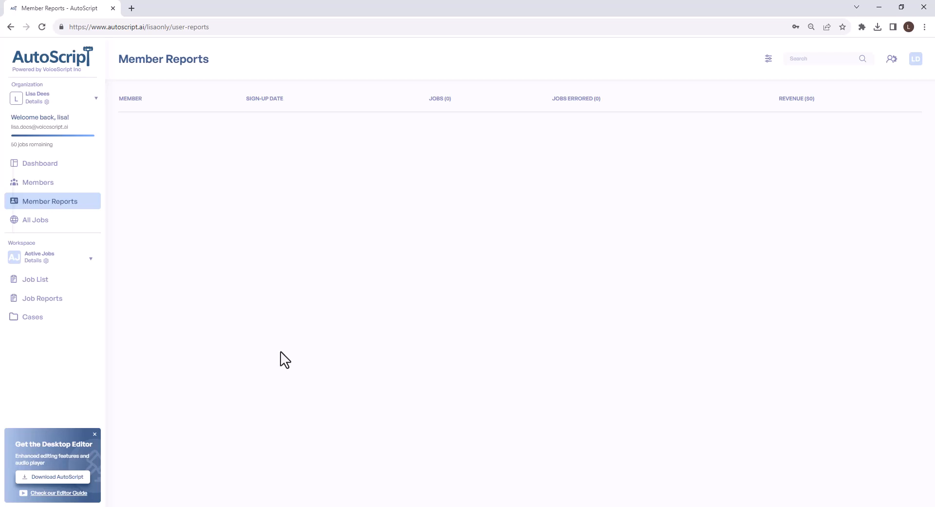
left_click(35, 222)
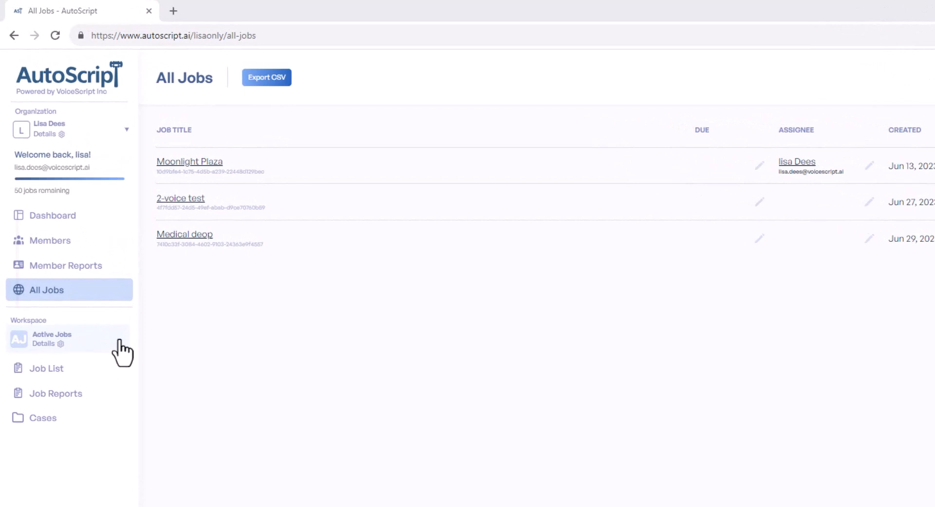
Check the available workspaces, keep Active Jobs, and view its job list, job reports and the cases.
left_click(119, 342)
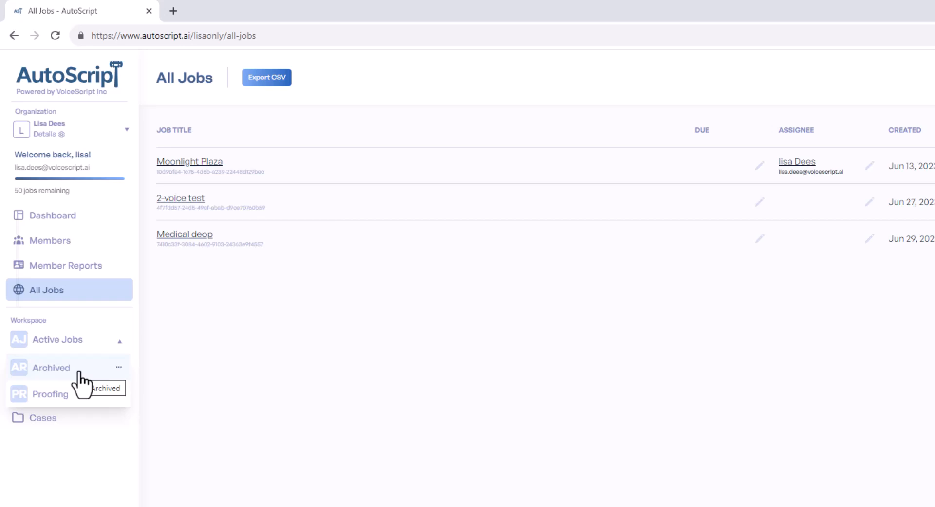
left_click(97, 339)
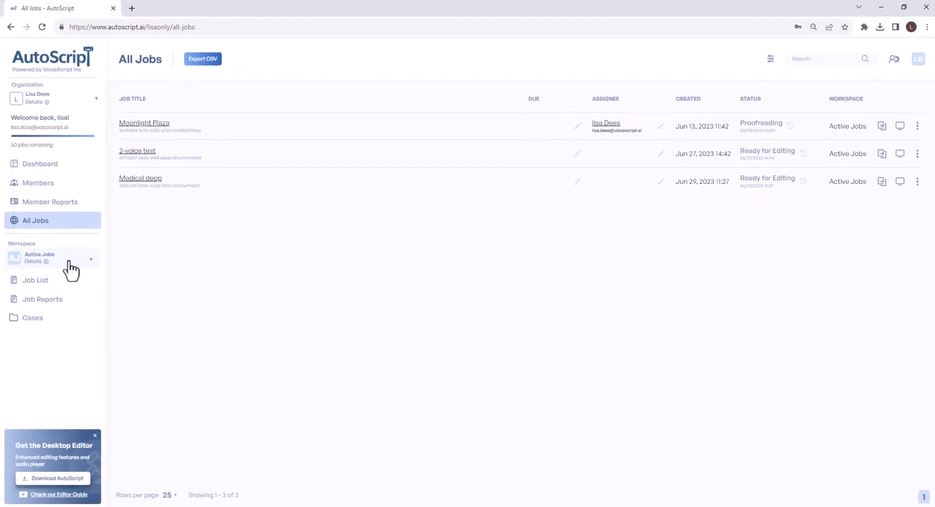
left_click(59, 282)
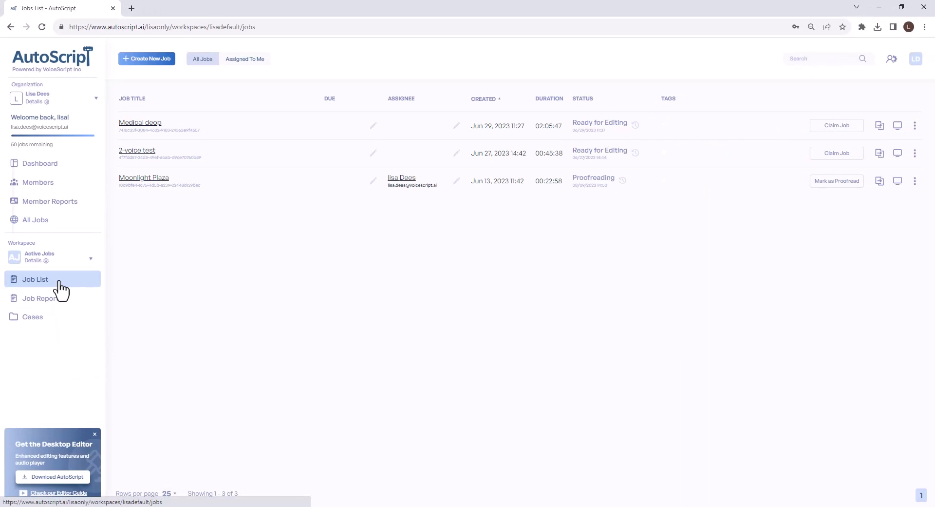
left_click(55, 306)
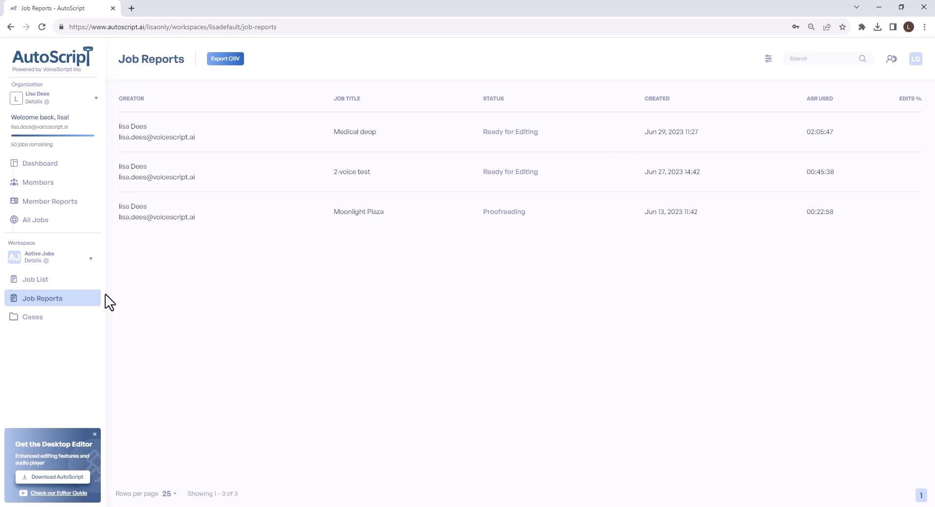
left_click(74, 321)
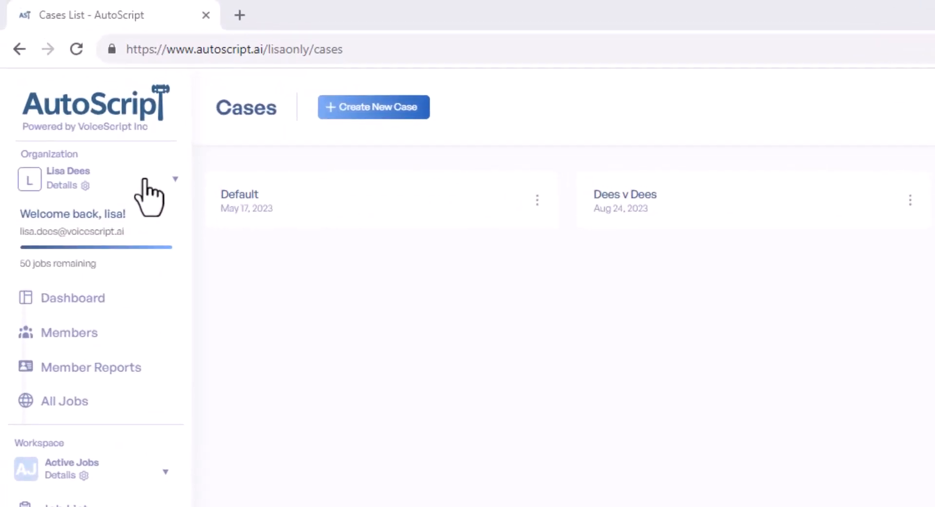
Open the organization's details and examine its general settings, workspaces, cases and teams.
left_click(84, 188)
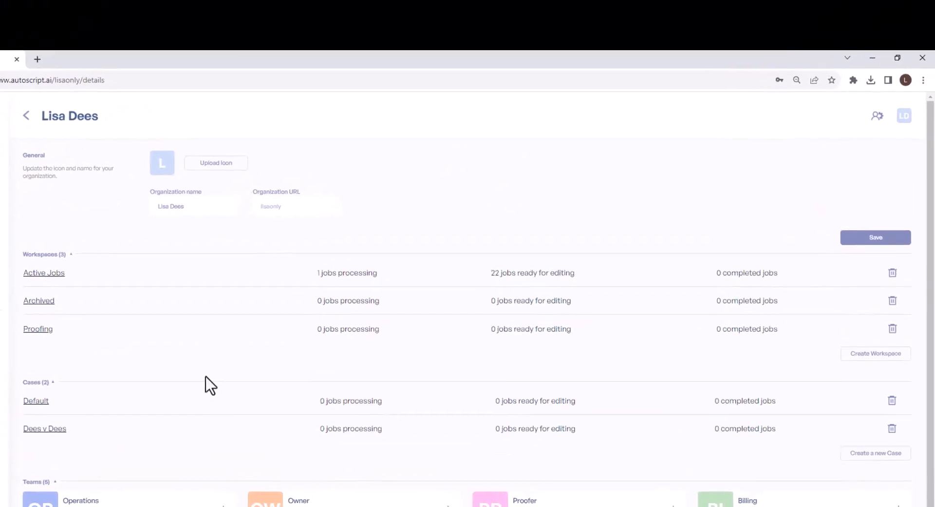
left_click(142, 220)
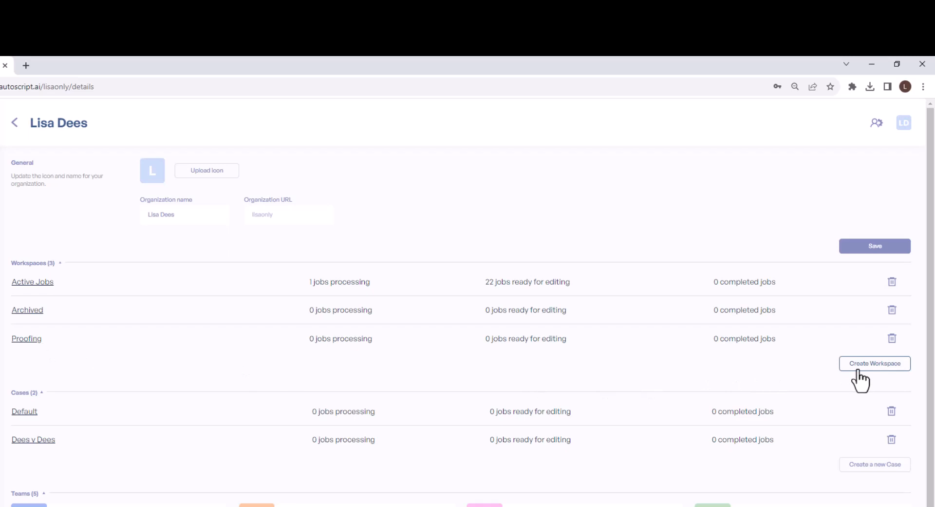
scroll(63, 436, "down", 2)
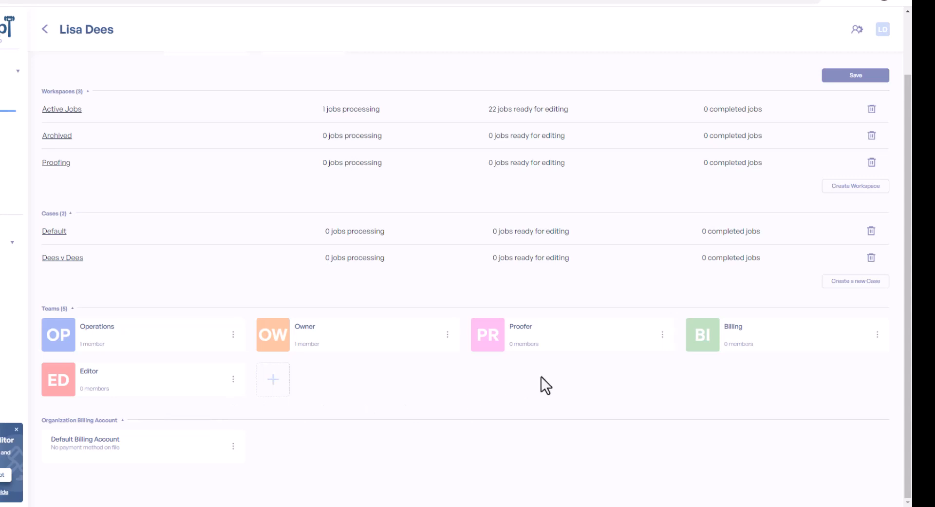
Open the Proofer team's details and add the second listed user as a team member, saving the addition.
left_click(662, 334)
left_click(654, 344)
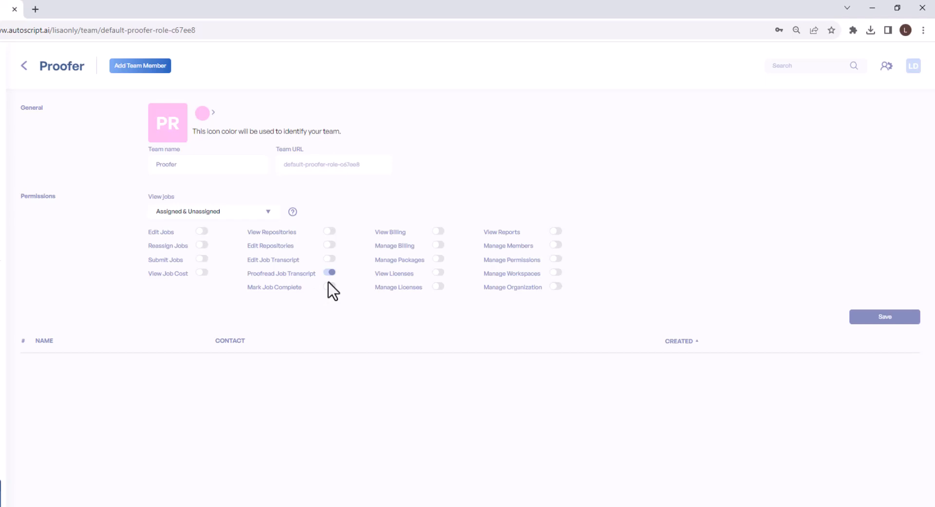
left_click(143, 71)
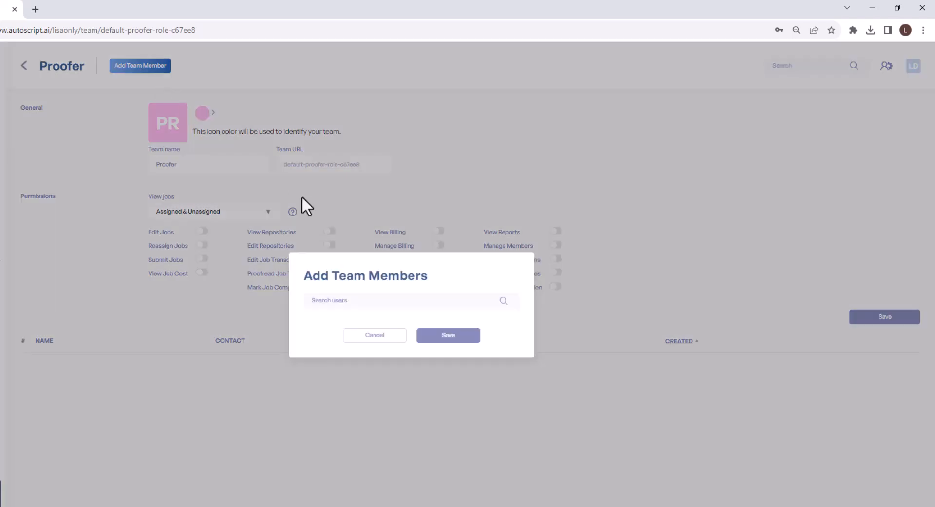
left_click(341, 288)
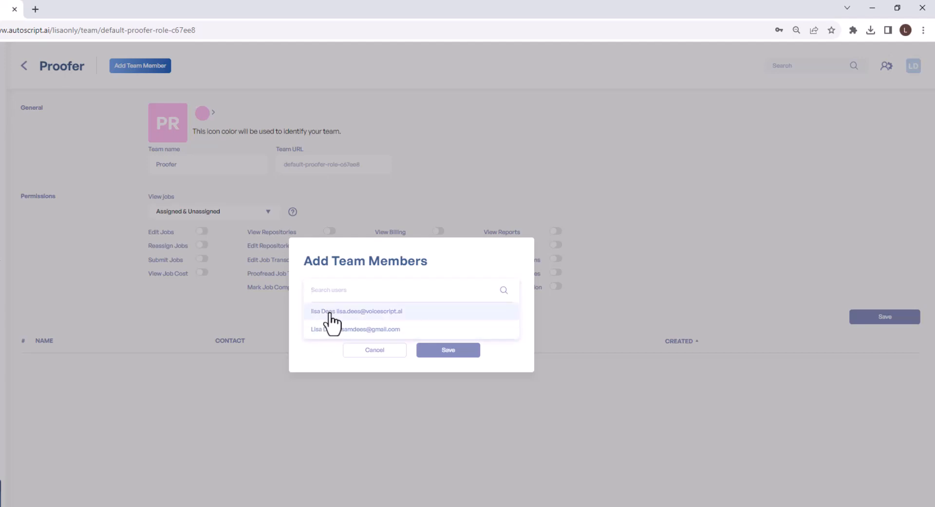
left_click(331, 334)
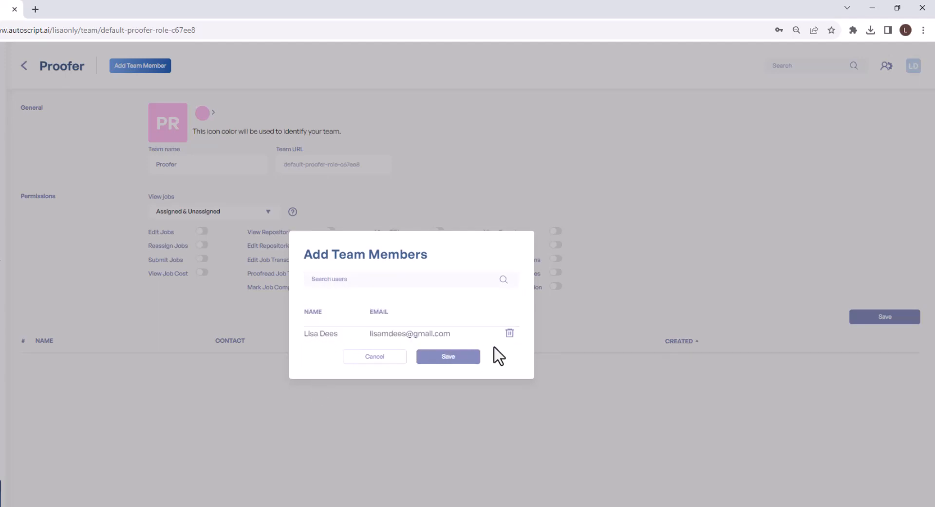
left_click(456, 363)
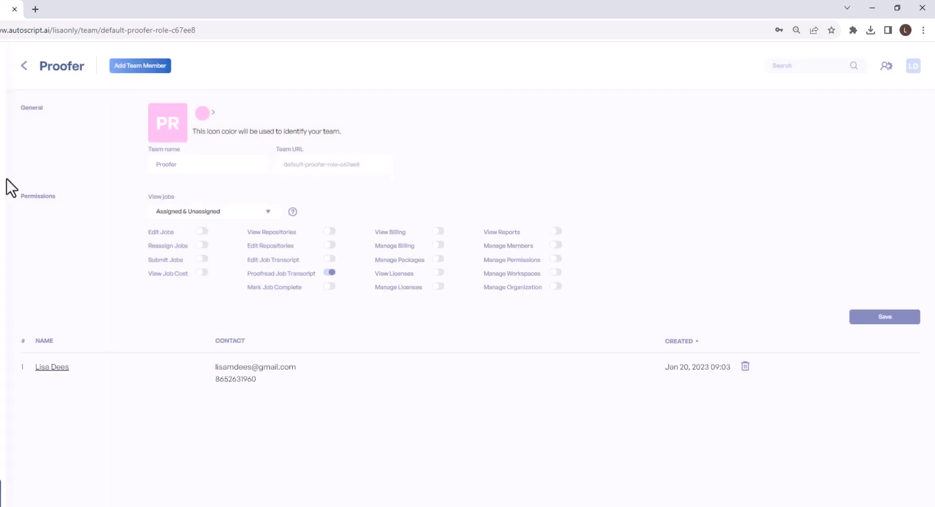
Return to the organization's details and reopen the Proofer team's details to review its permissions and members.
left_click(23, 65)
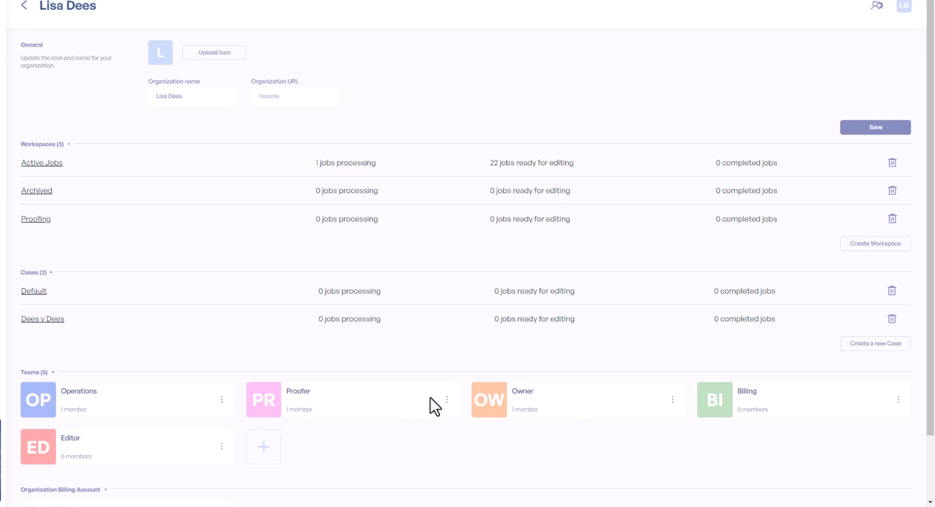
left_click(446, 401)
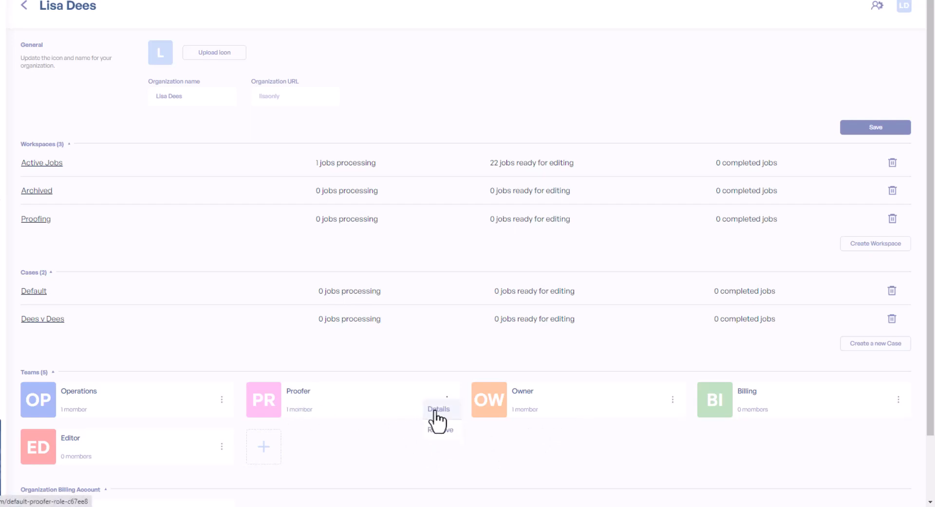
left_click(435, 412)
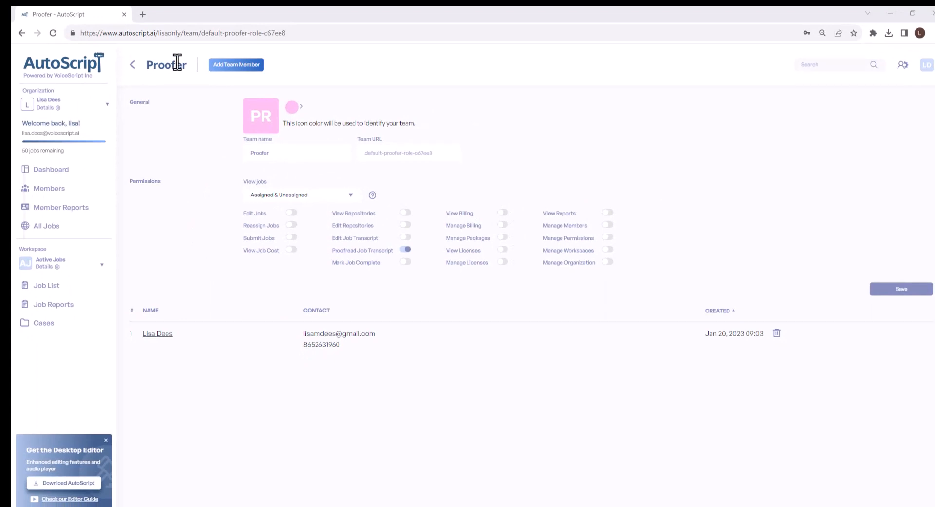
Revisit the job list, the dashboard and the members page, ending on the dashboard.
left_click(35, 285)
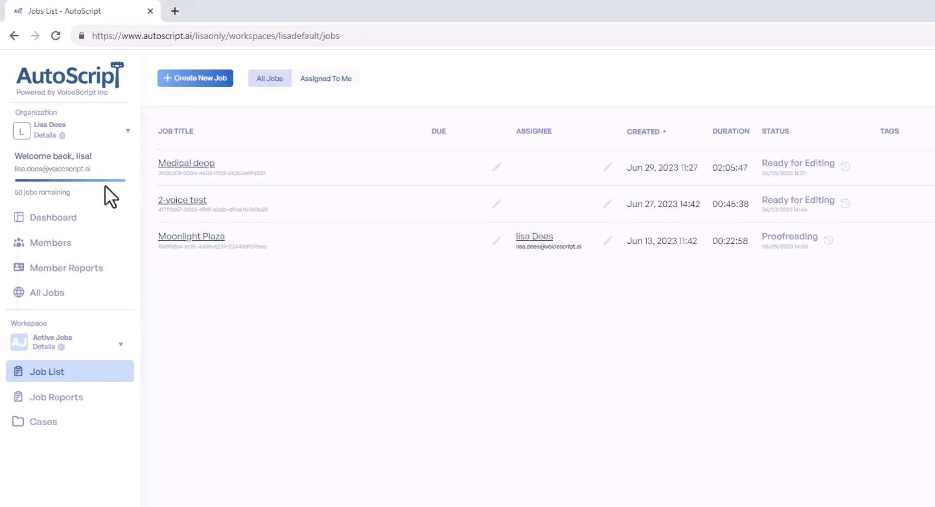
left_click(105, 218)
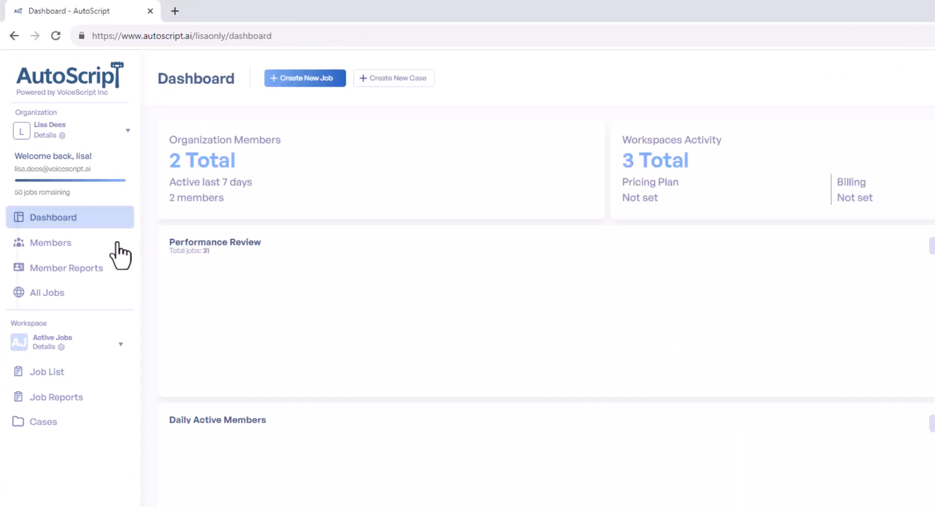
left_click(96, 248)
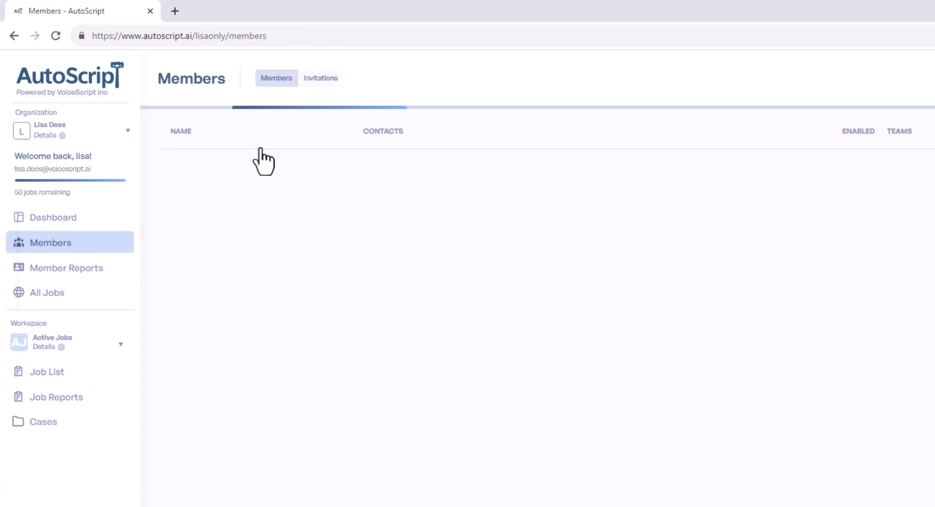
left_click(70, 222)
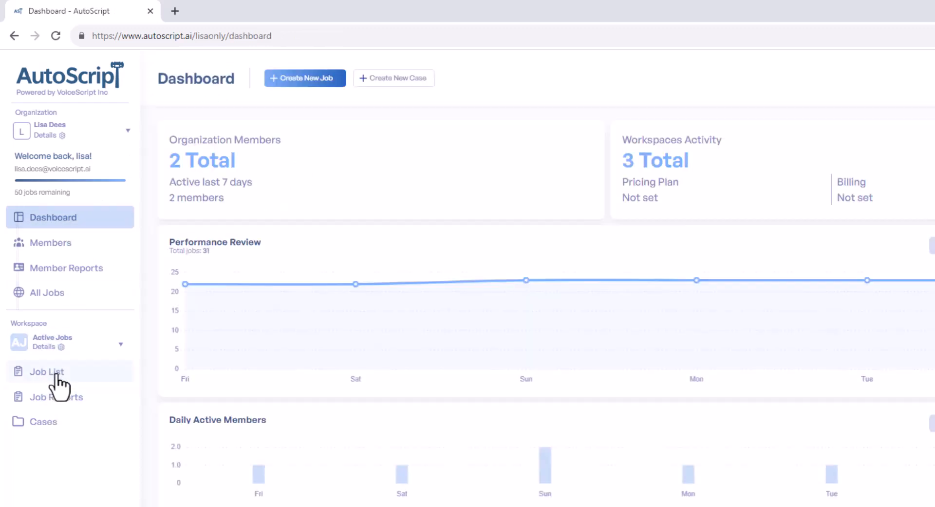
Start a new job from the Active Jobs workspace's job list, checking the available cases and the tags field.
left_click(59, 375)
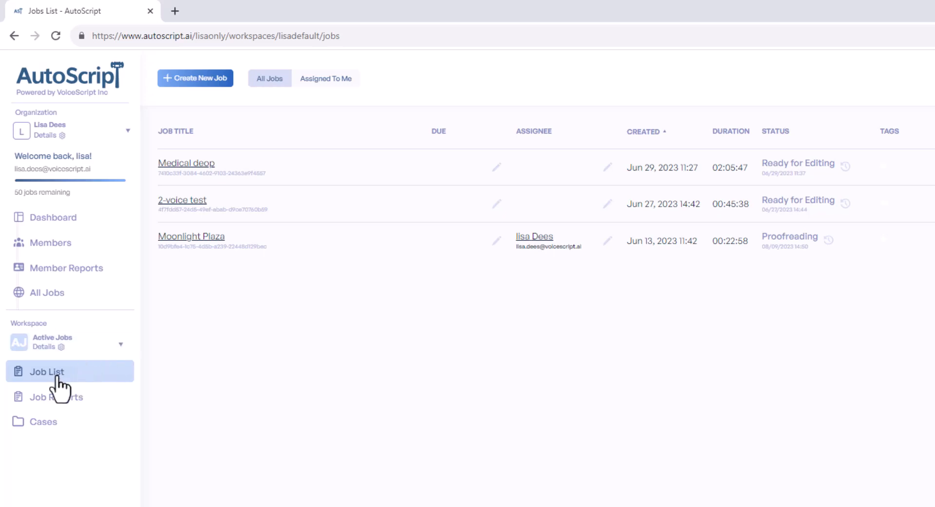
left_click(190, 80)
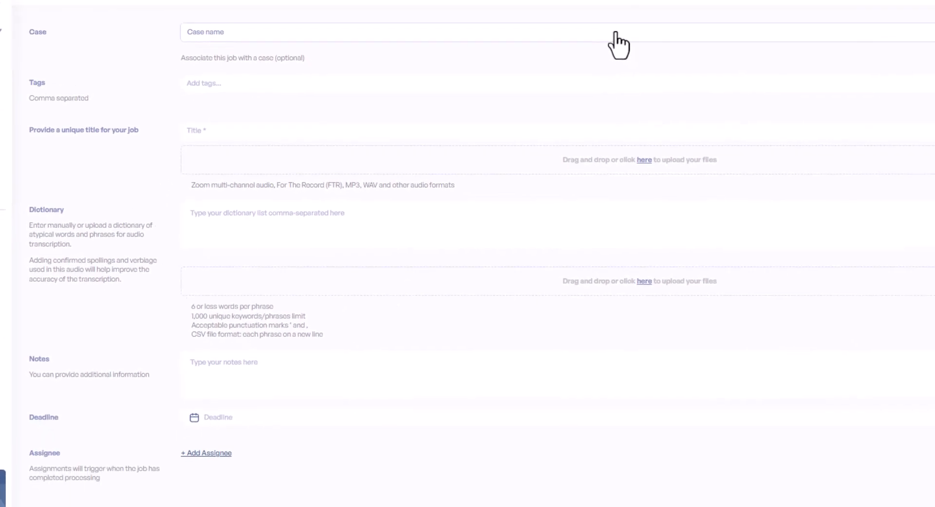
left_click(612, 33)
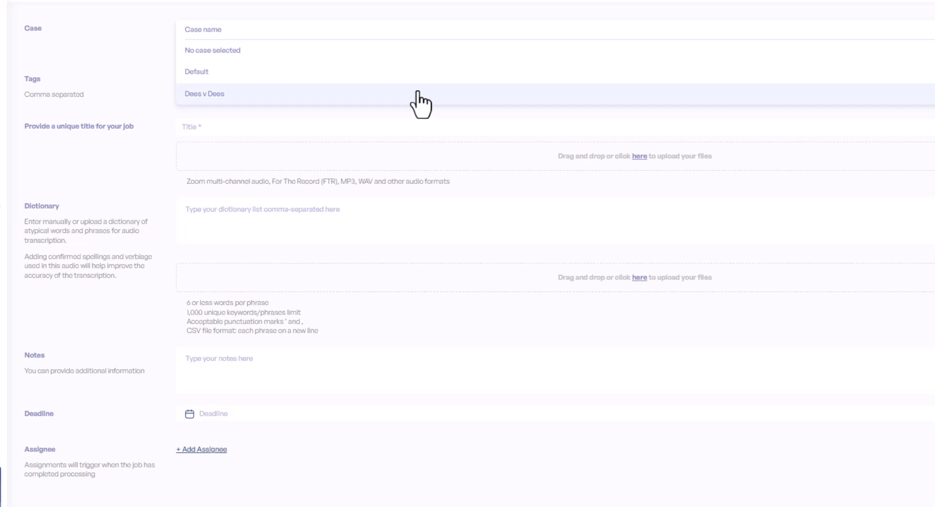
left_click(122, 48)
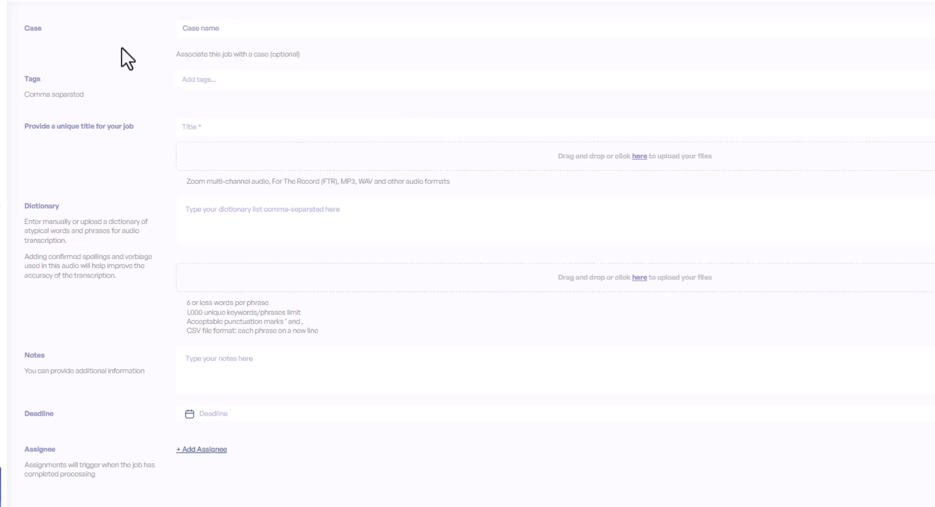
left_click(225, 84)
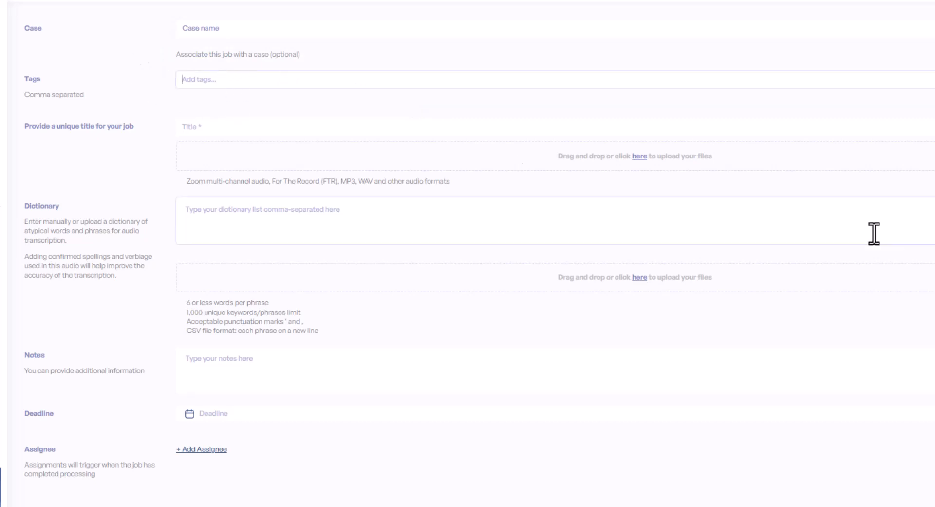
Title the new job "Unique Name".
left_click(262, 130)
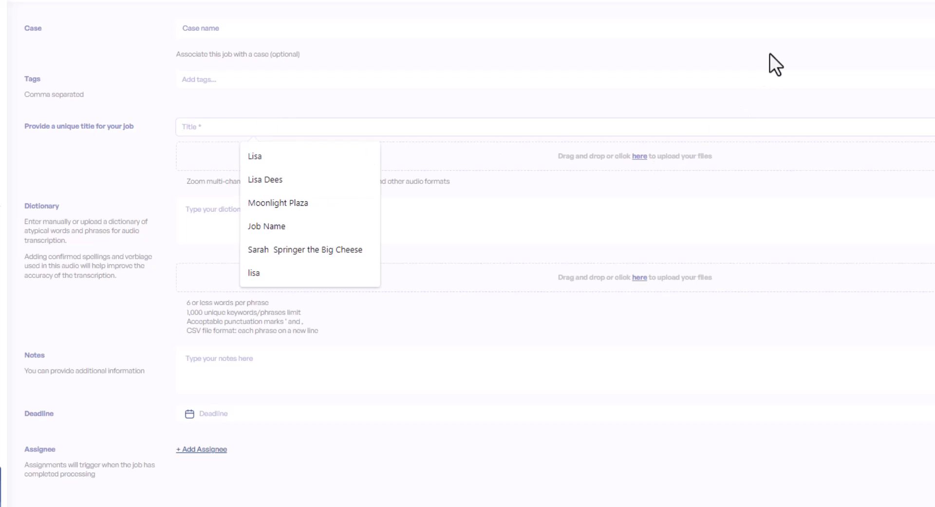
type("uNi")
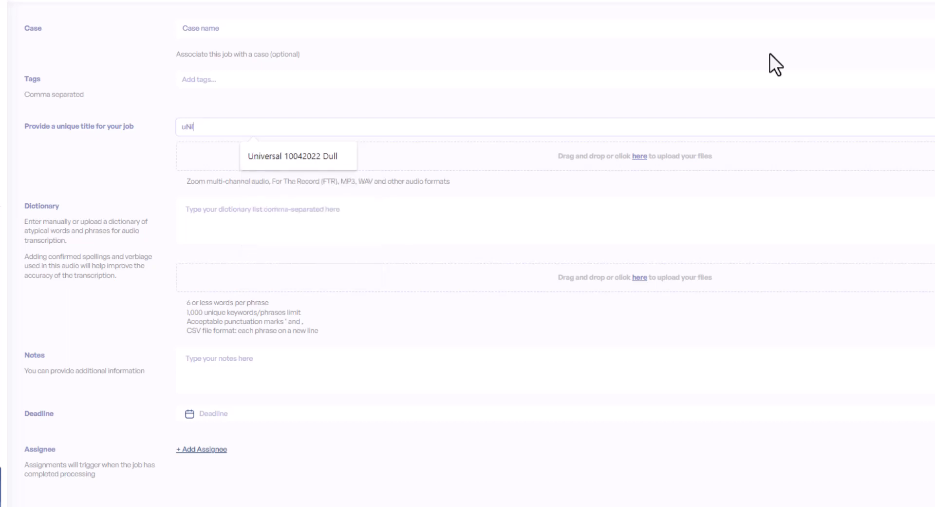
key("BackSpace")
key("BackSpace")
key("BackSpace")
type("Unique Name")
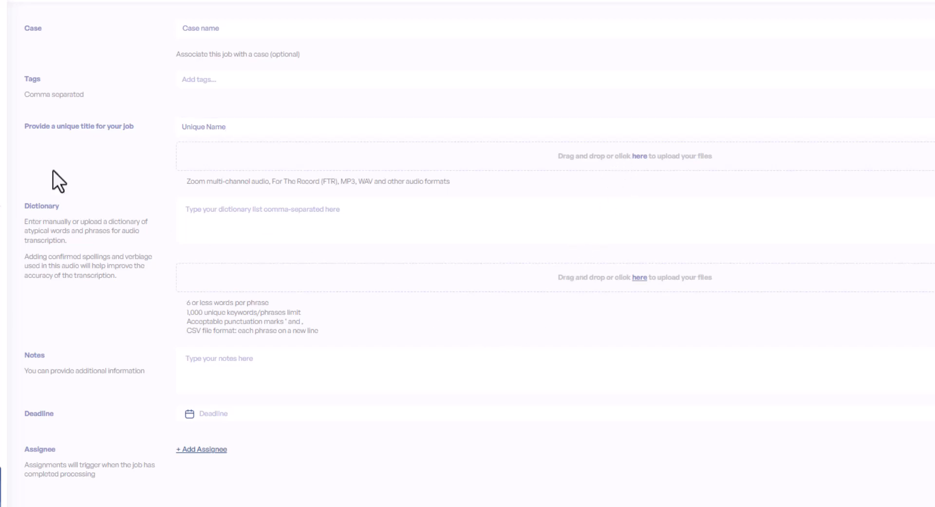
Upload the 12302021_moonlight_plaza MP3 from the For Demo folder as the job's audio file.
left_click(2, 60)
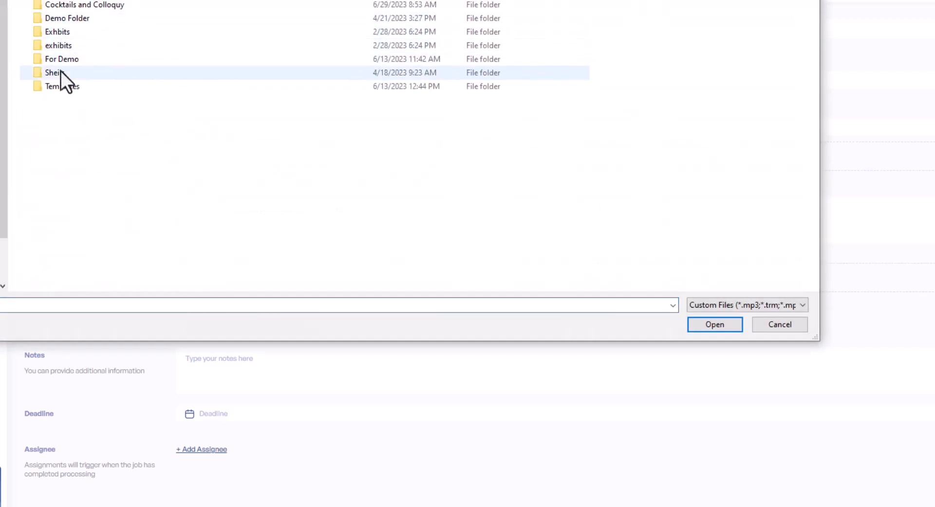
left_click(63, 57)
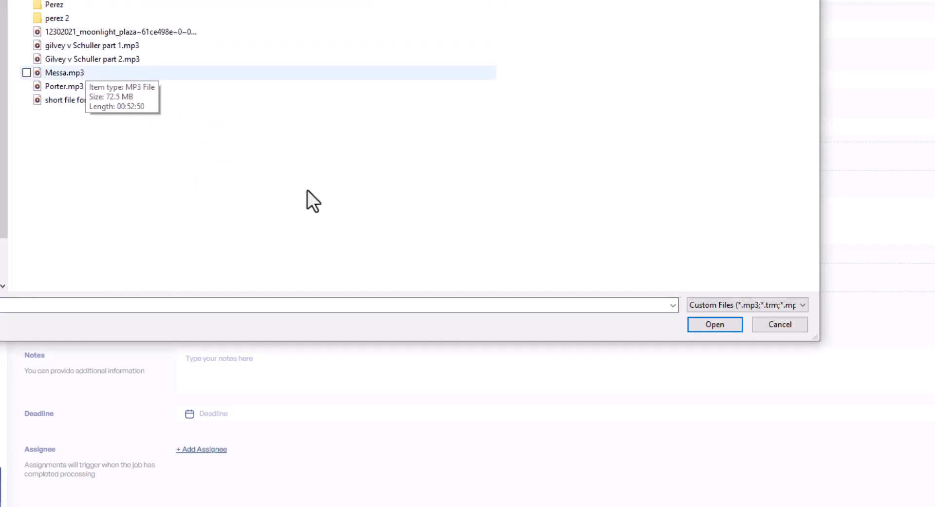
left_click(91, 32)
left_click(697, 323)
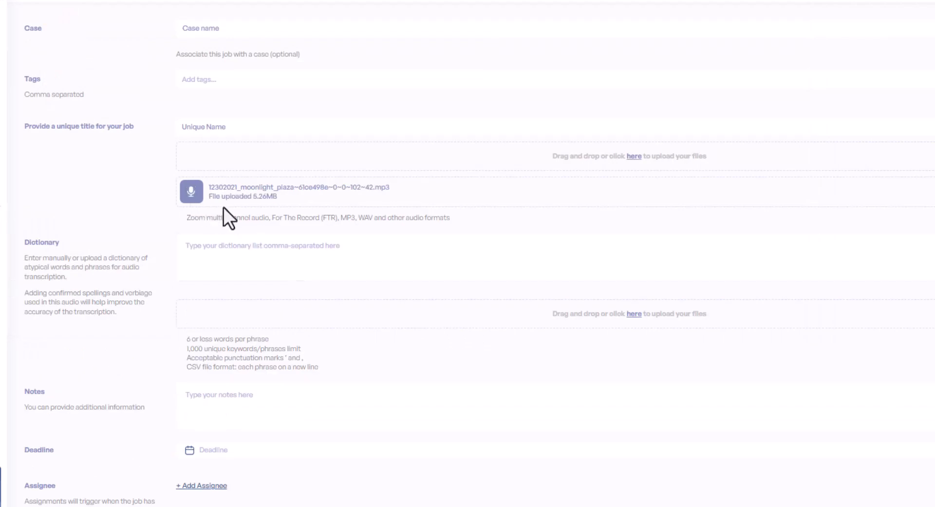
Submit the new job and confirm its transcription.
scroll(223, 207, "down", 1)
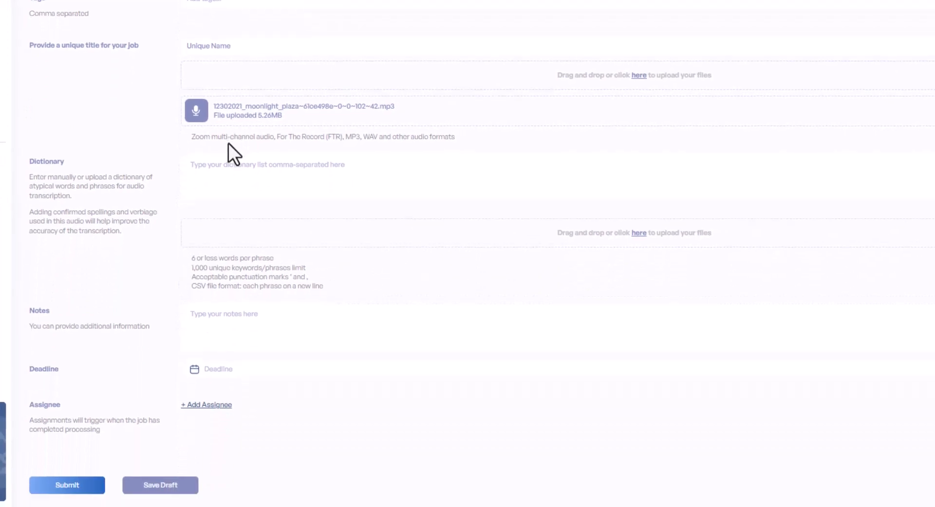
left_click(68, 487)
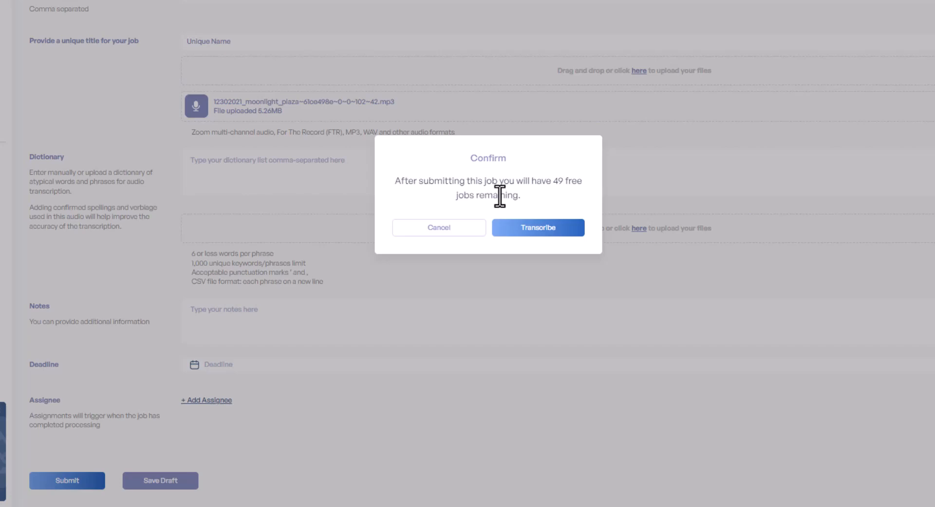
left_click(557, 232)
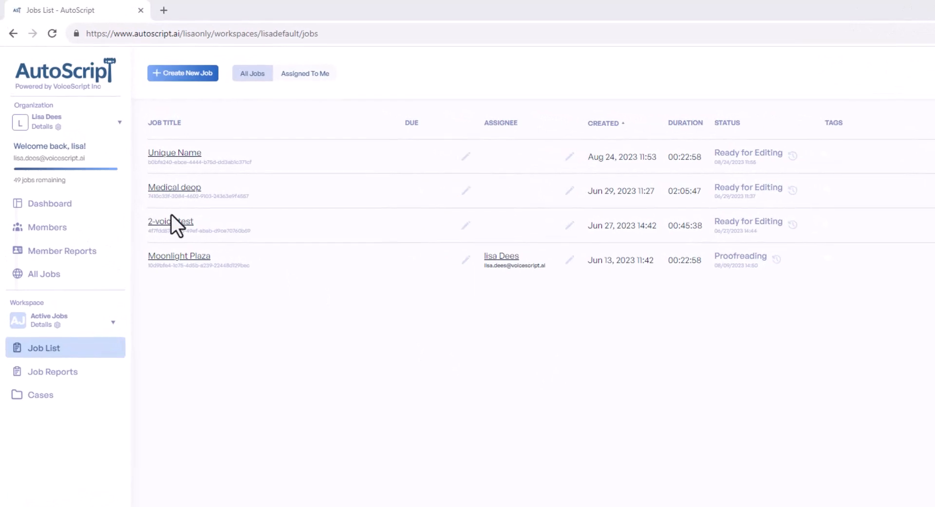
Open the organization's default billing account details and view the form for adding a payment method, closing it unfilled.
left_click(56, 128)
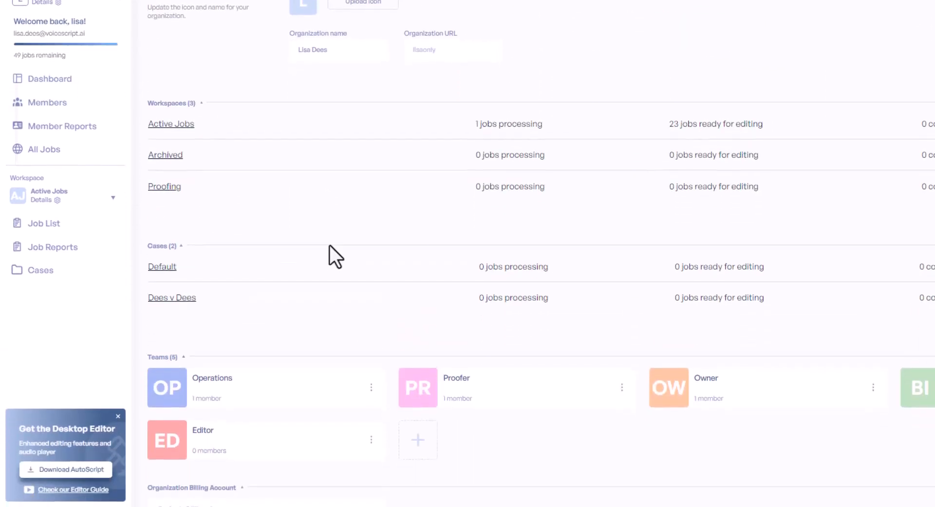
scroll(330, 245, "down", 2)
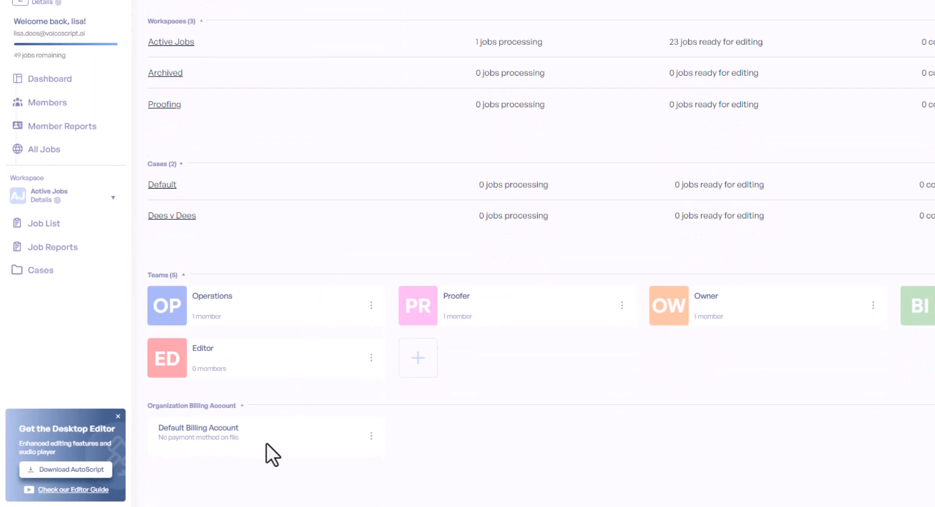
left_click(372, 436)
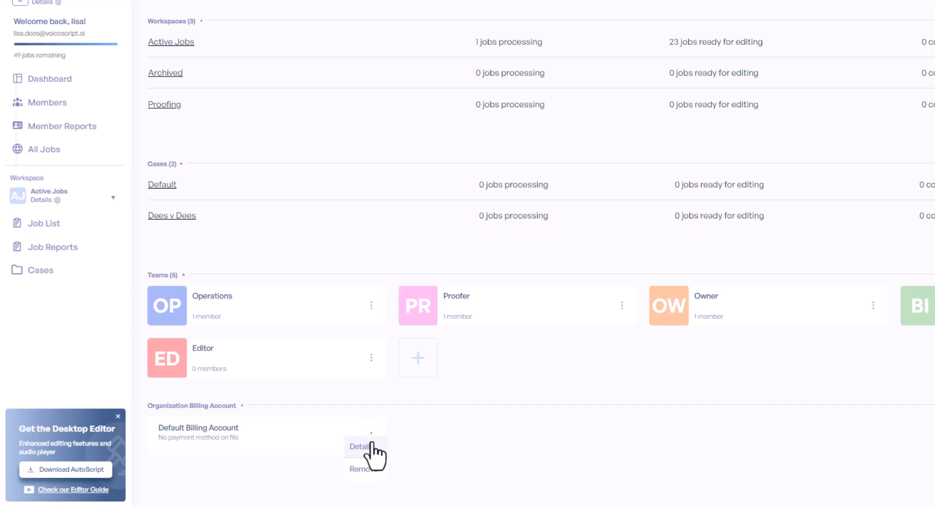
left_click(366, 446)
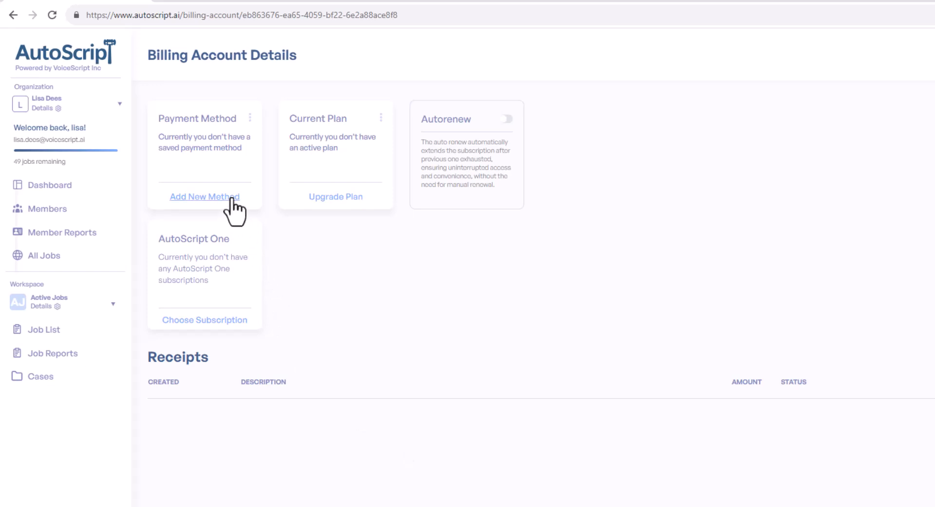
left_click(231, 197)
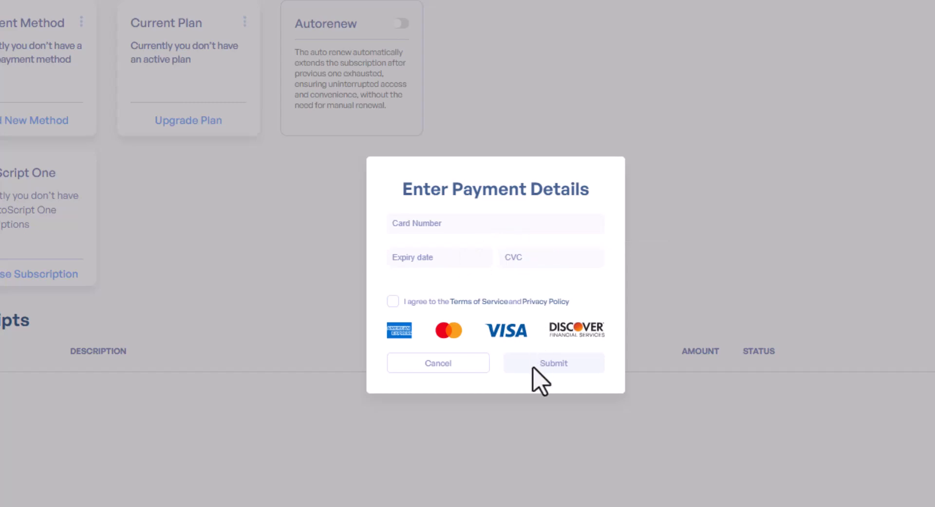
left_click(677, 217)
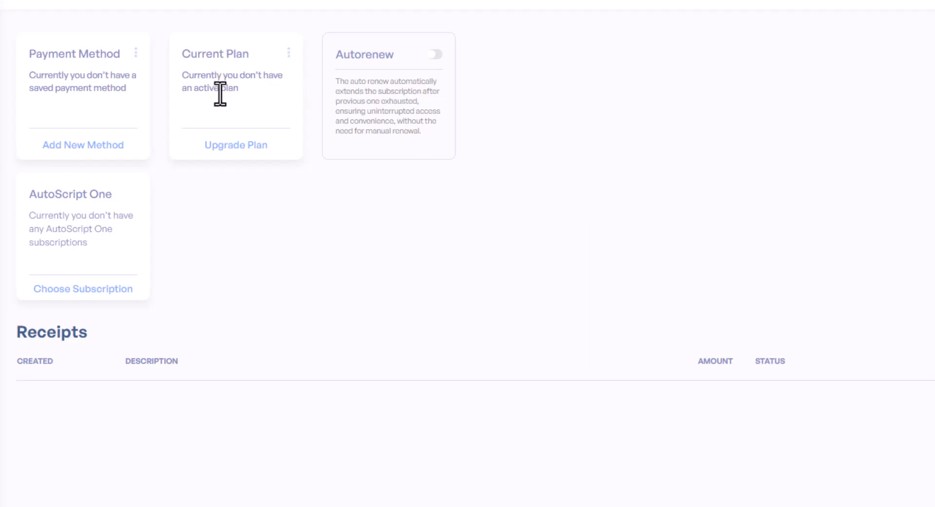
Review the pricing plans for the billing account without choosing one, and switch Autorenew on and back off.
left_click(227, 149)
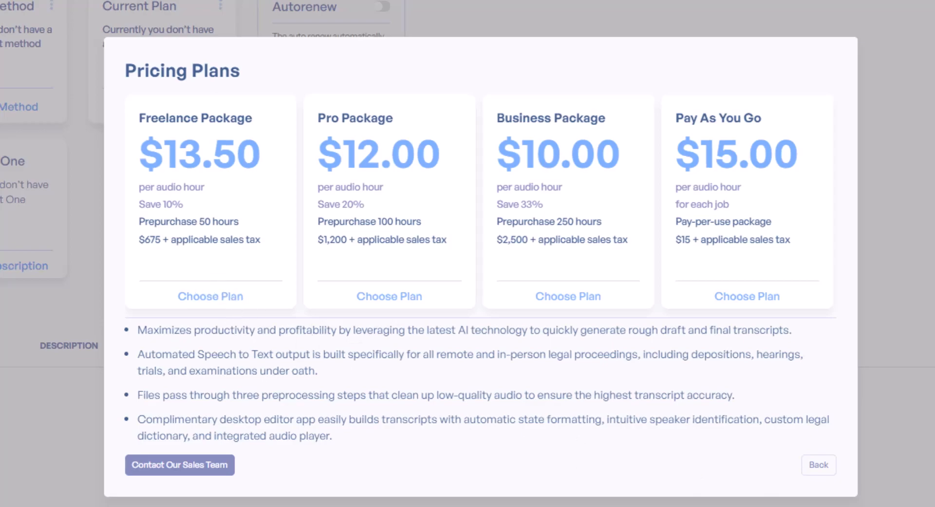
left_click(819, 465)
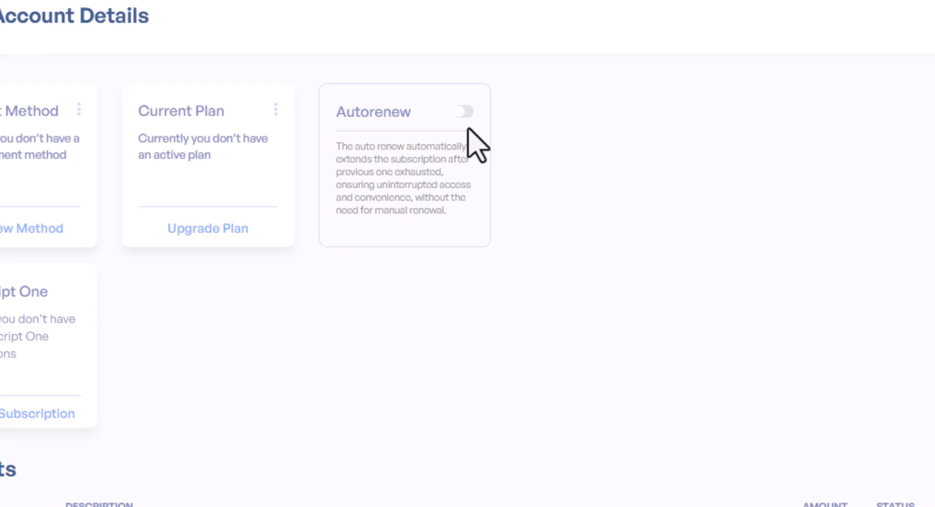
left_click(465, 113)
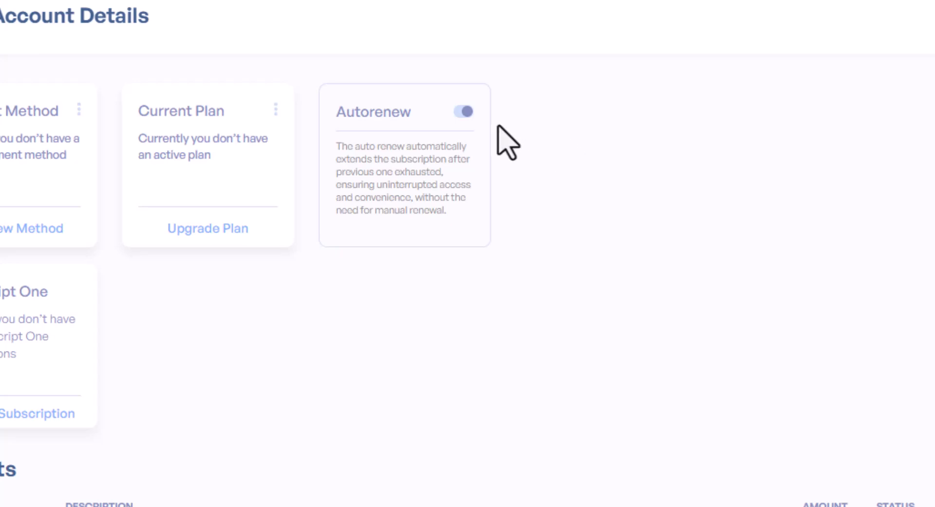
left_click(459, 114)
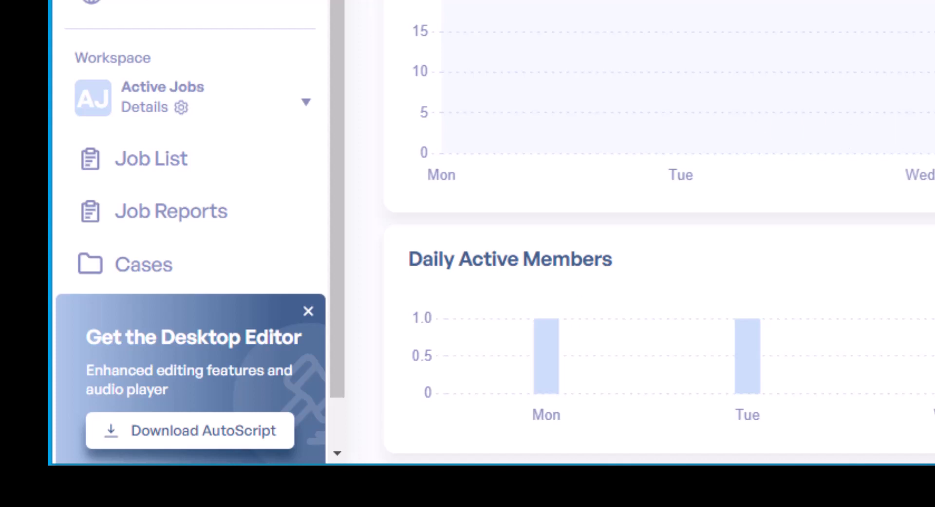
Download the AutoScript desktop editor.
left_click(184, 434)
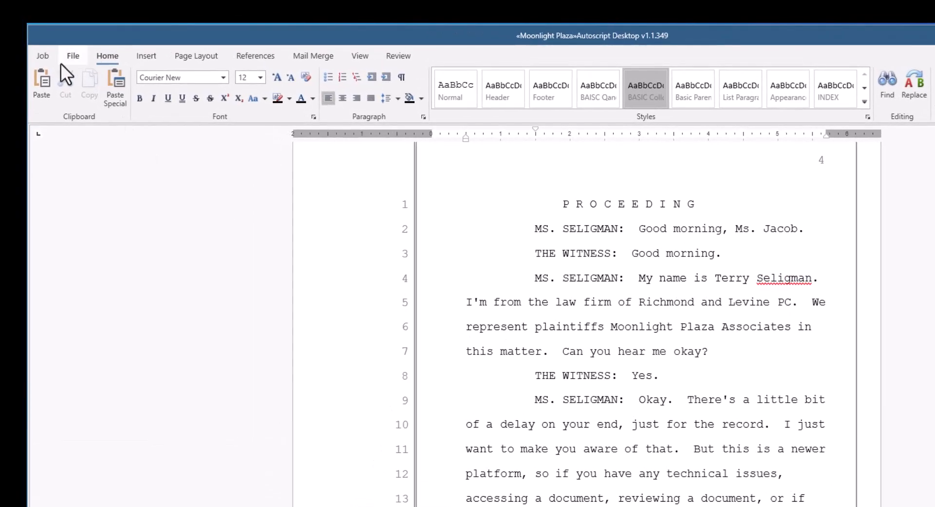
In AutoScript Desktop, examine the saved jobs list and the Layouts Library, closing each without changes.
left_click(45, 57)
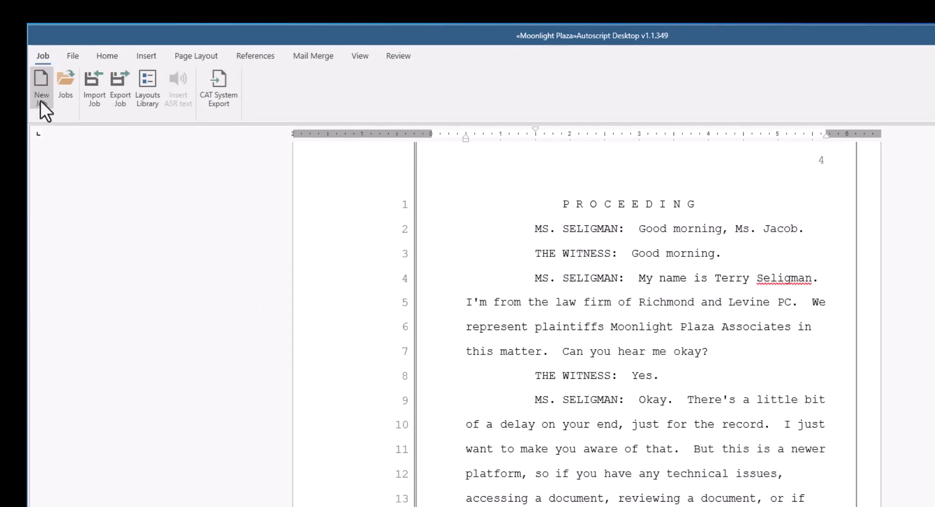
left_click(63, 86)
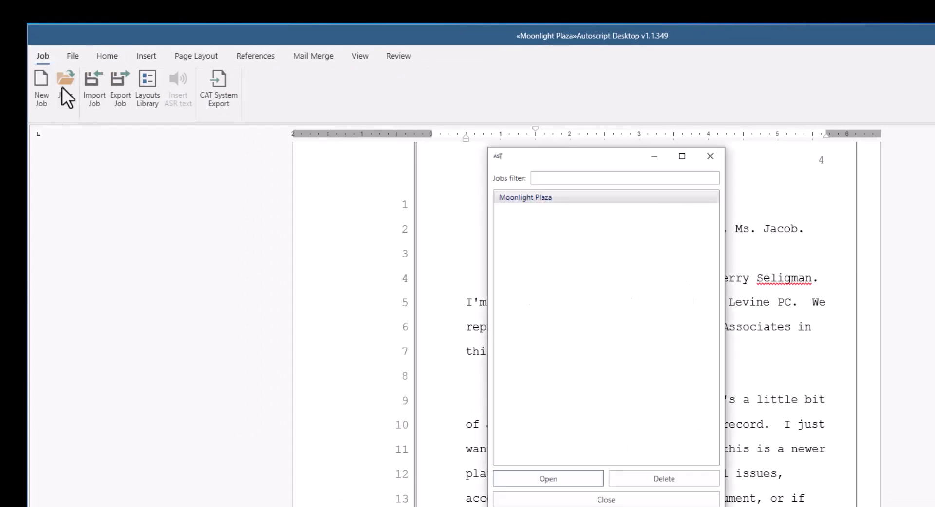
left_click(711, 157)
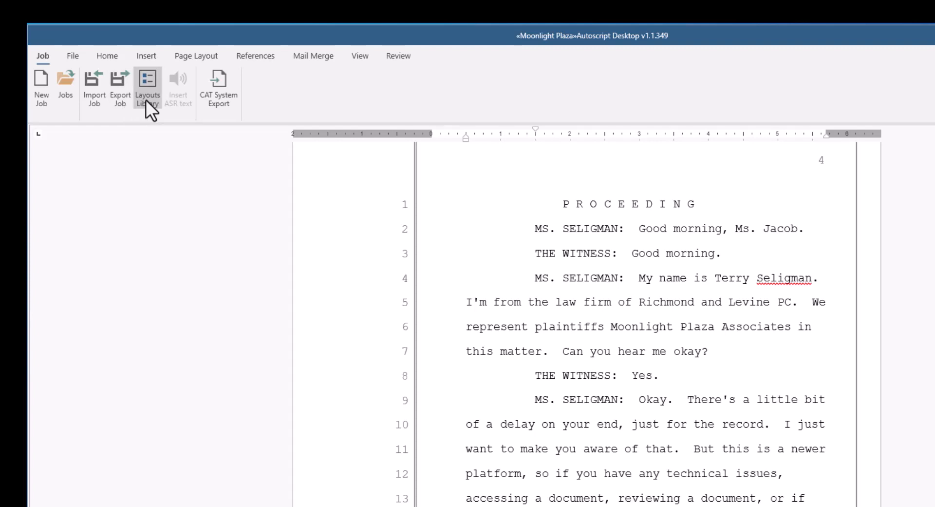
left_click(145, 100)
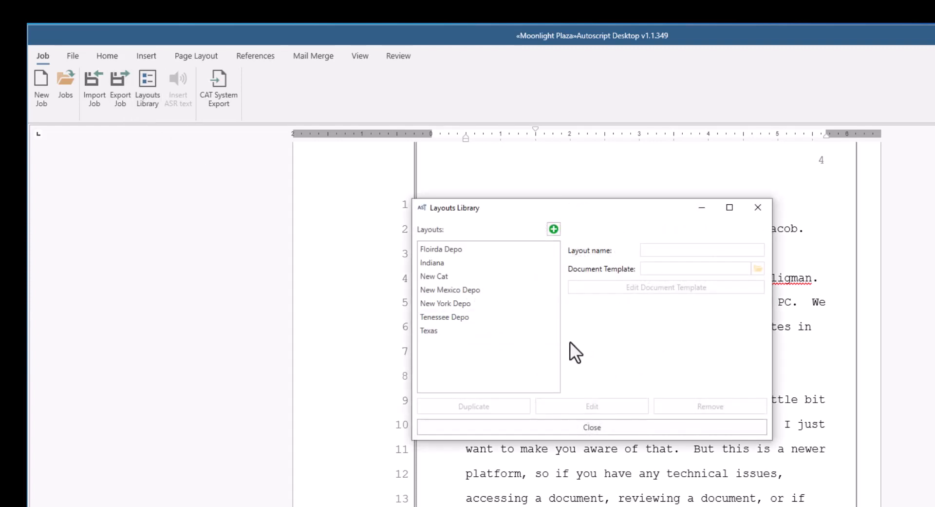
left_click(758, 207)
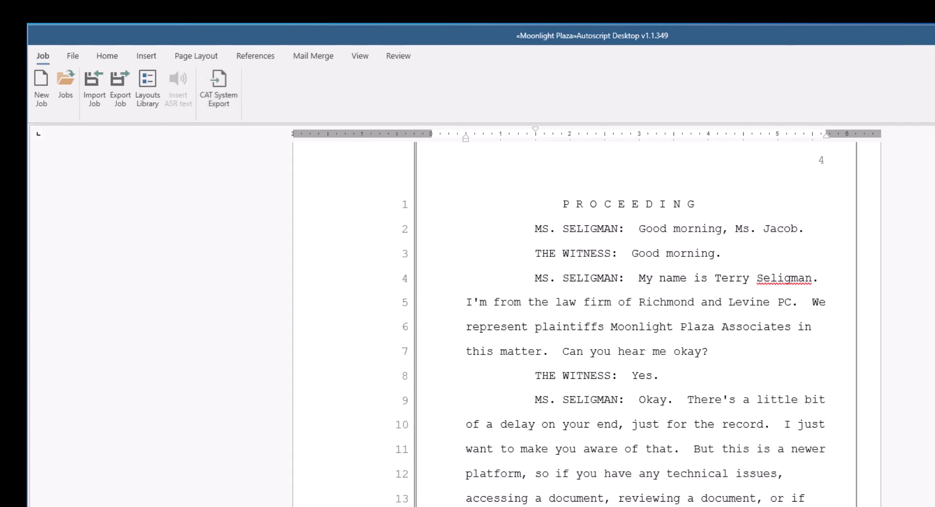
Examine the file formats offered for saving a copy of the Moonlight Plaza transcript, closing the dialog without saving.
left_click(72, 56)
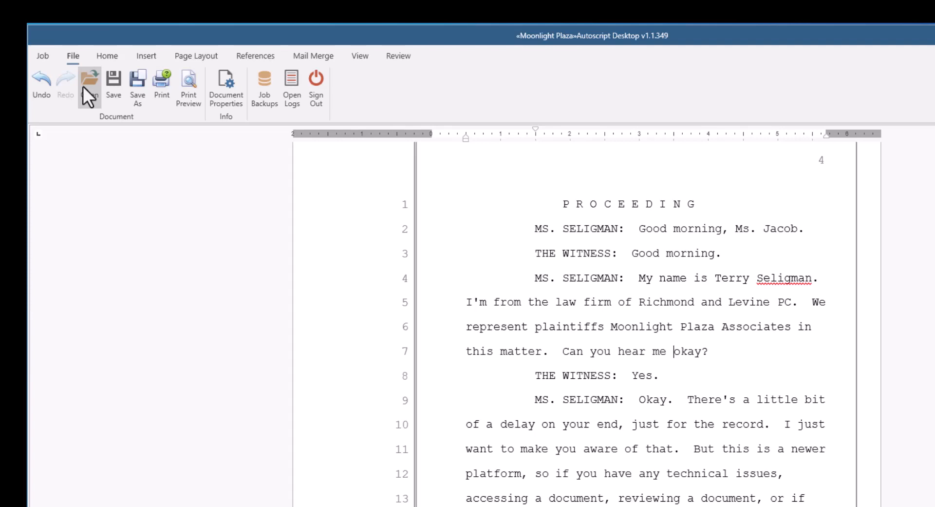
left_click(136, 101)
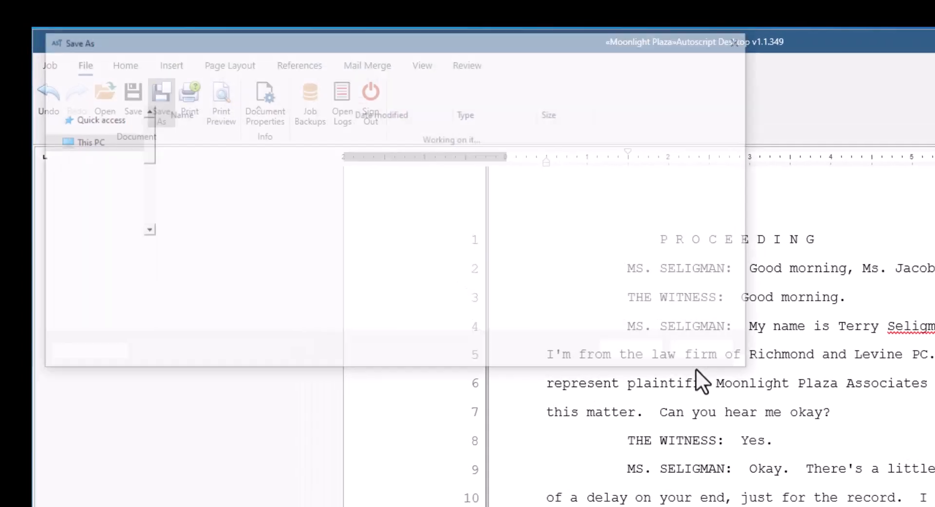
left_click(743, 270)
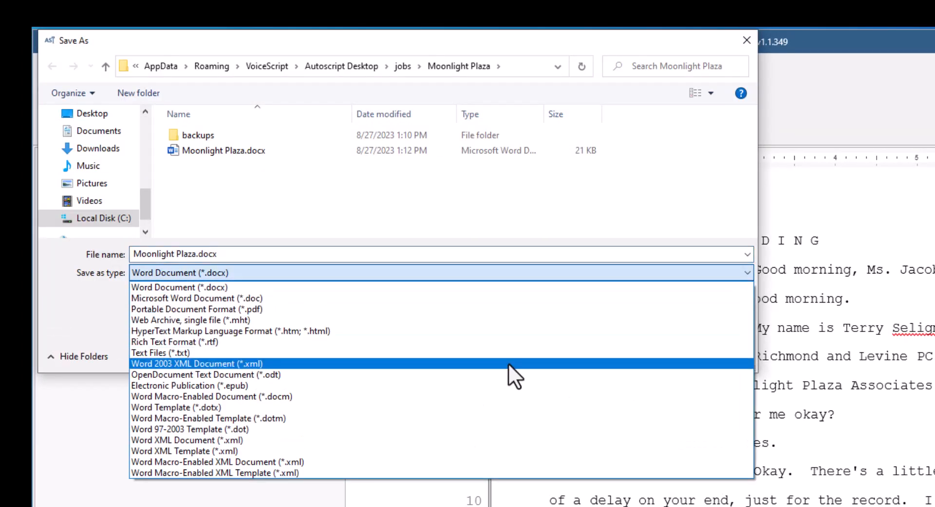
left_click(741, 38)
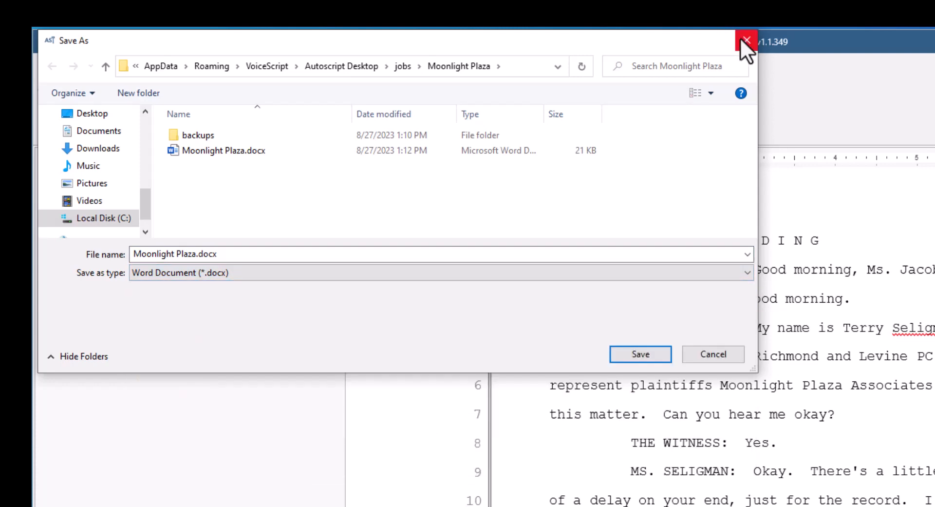
left_click(740, 37)
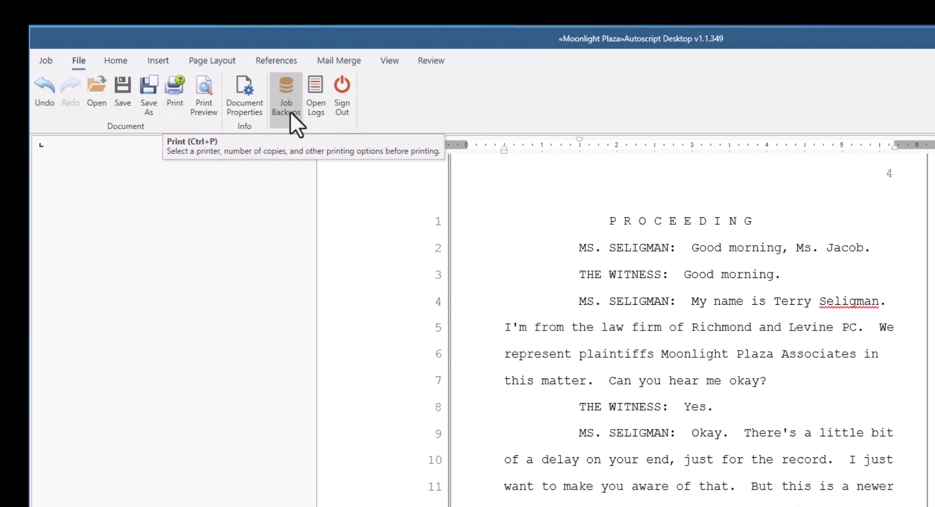
Examine the list of job backups for the Moonlight Plaza transcript and close it without previewing or restoring one.
left_click(291, 112)
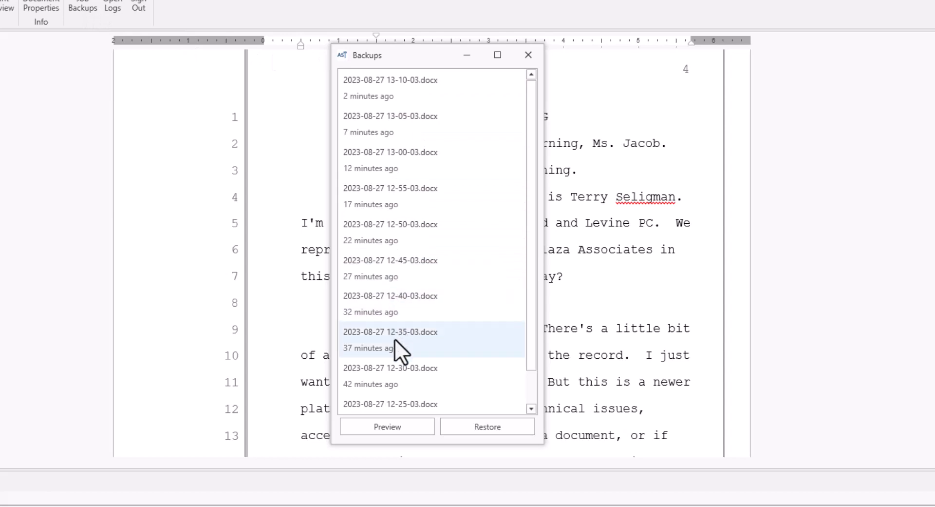
scroll(396, 366, "down", 1)
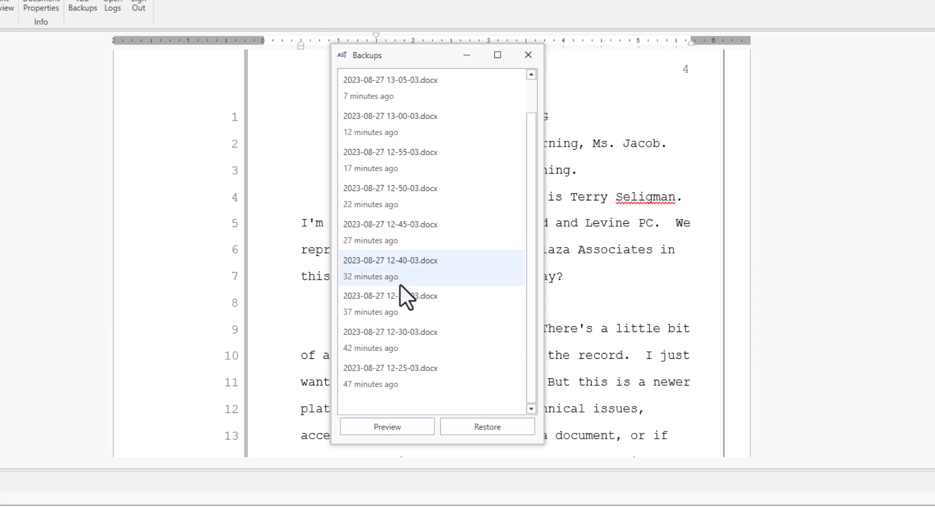
left_click(527, 57)
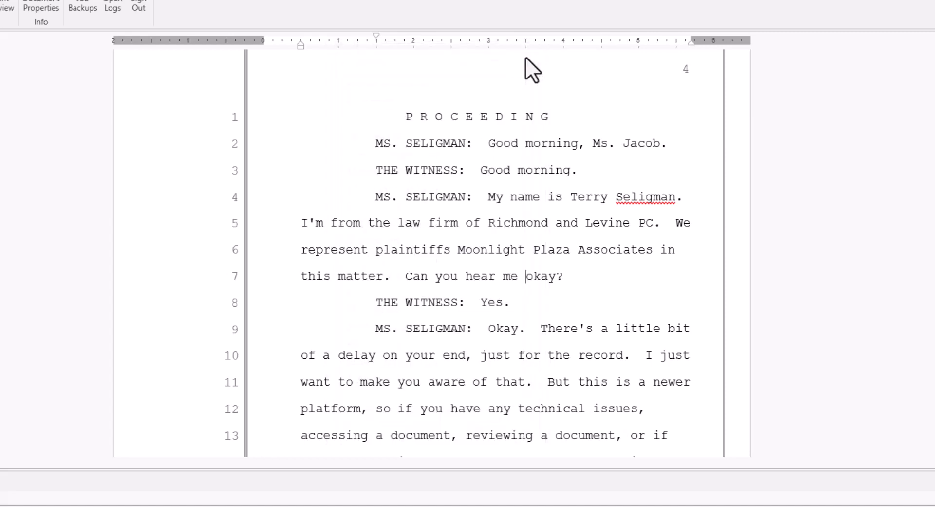
left_click(188, 24)
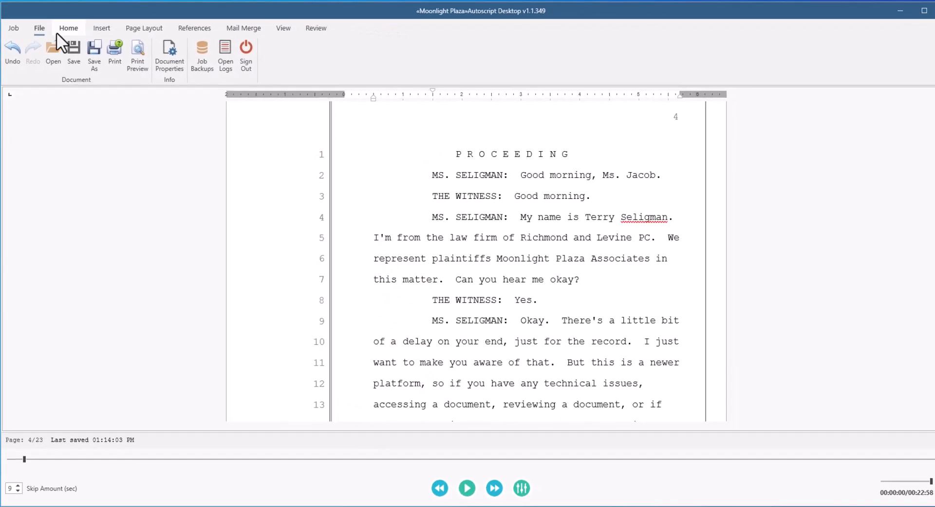
Examine the full gallery of paragraph styles for the transcript, closing it without applying a style.
left_click(68, 29)
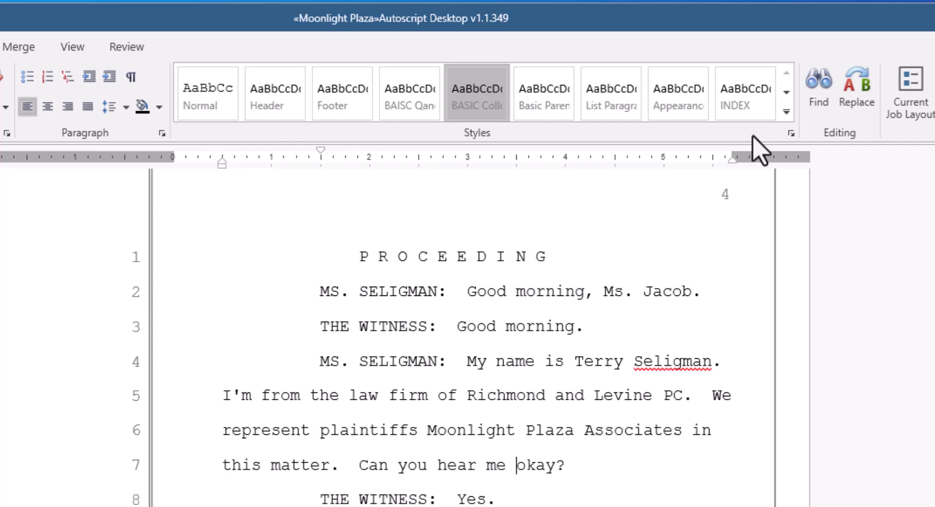
left_click(787, 113)
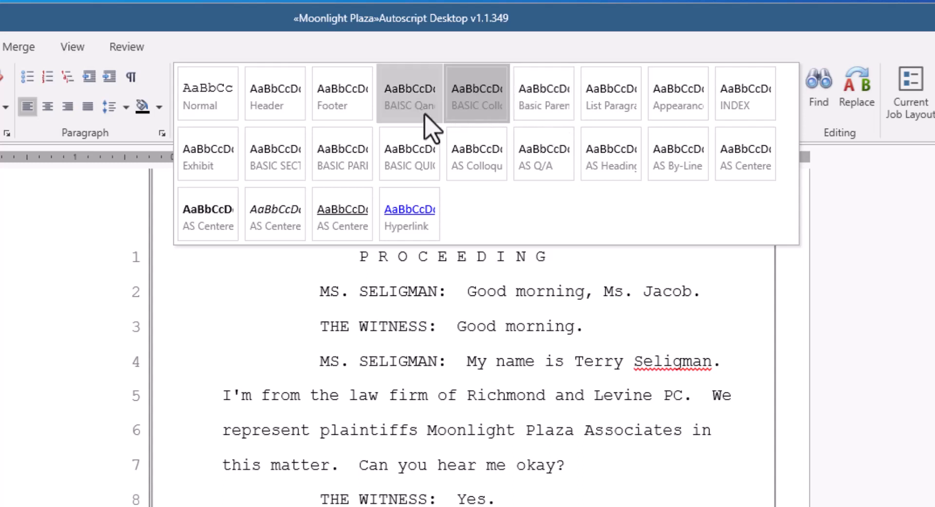
left_click(813, 204)
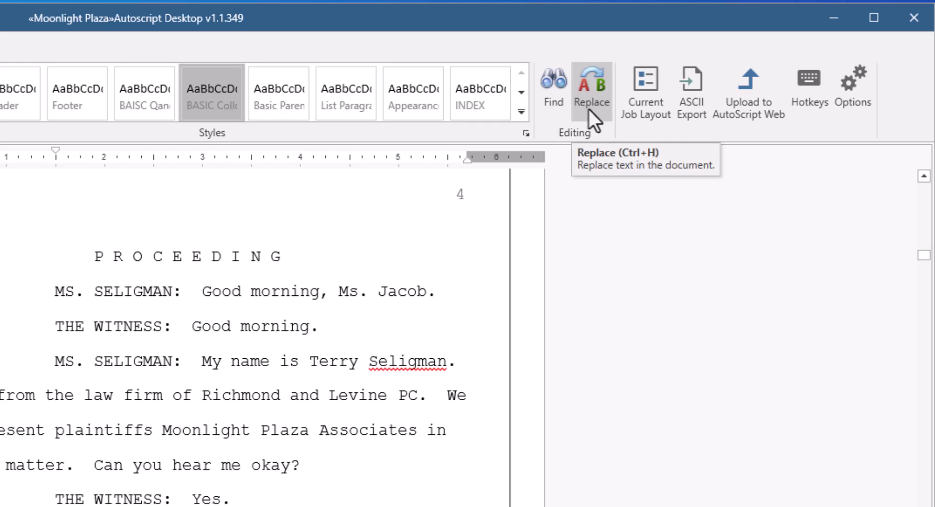
key("ctrl+f")
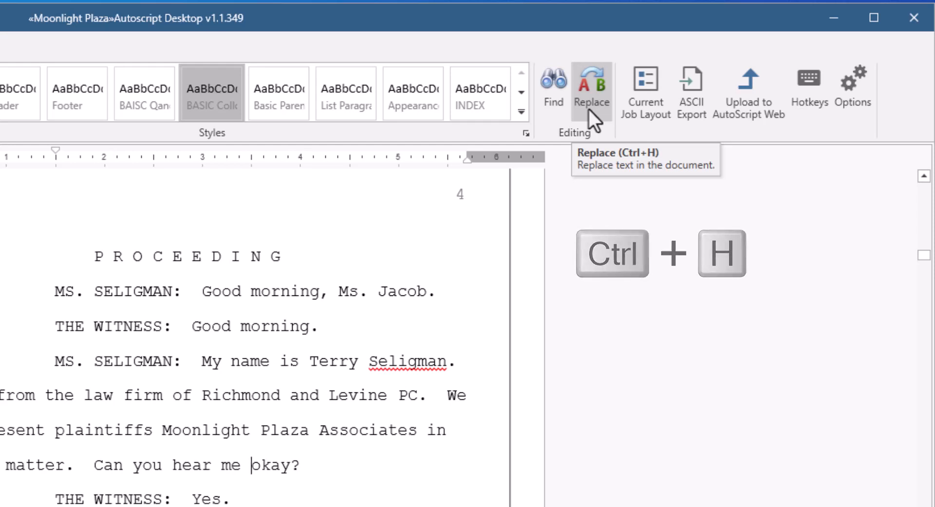
Examine the speakers and quick text entries in the current job layout, closing it without changes.
left_click(638, 116)
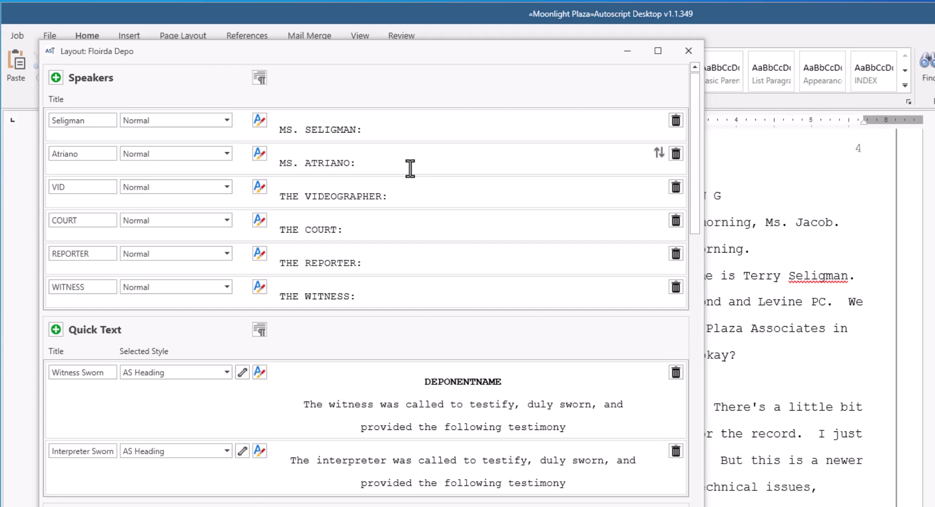
left_click(689, 51)
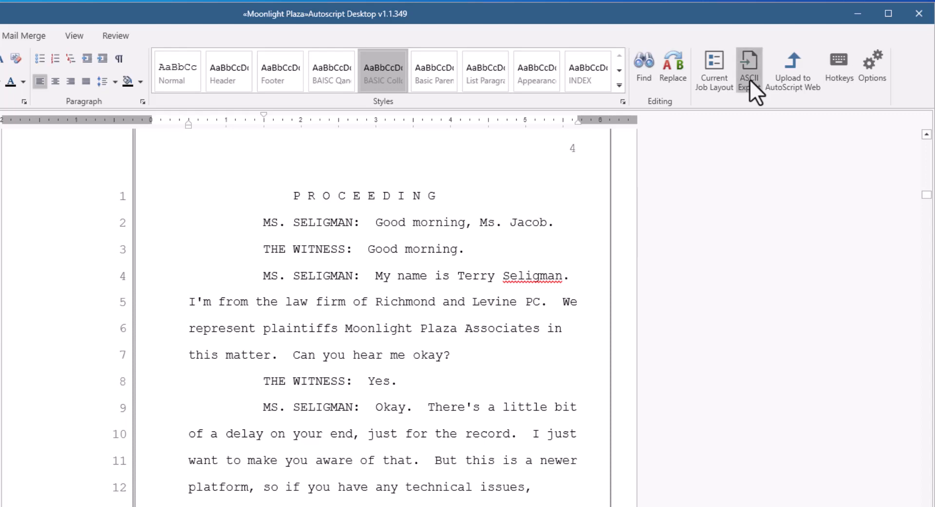
Export the Moonlight Plaza transcript as ASCII text, close the exported file, and upload the transcript to AutoScript Web.
left_click(750, 79)
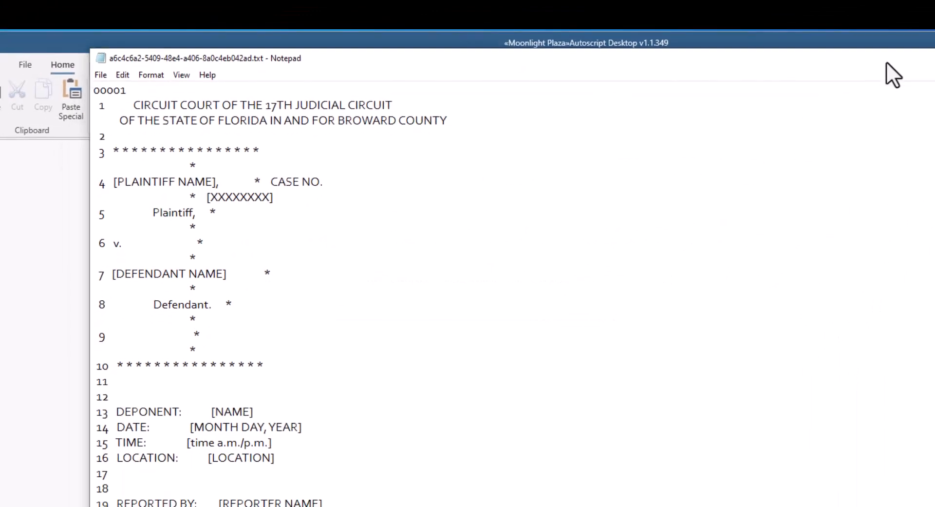
left_click_drag(886, 63, 898, 39)
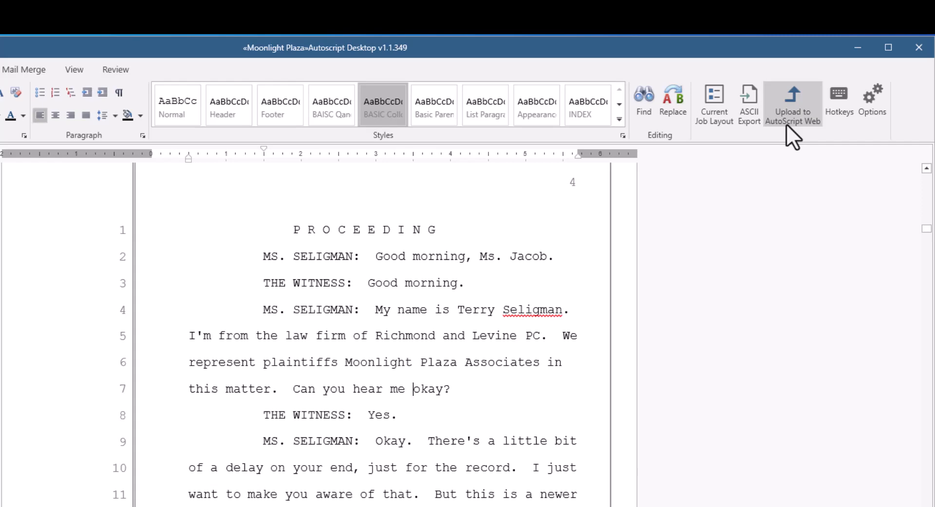
left_click(786, 125)
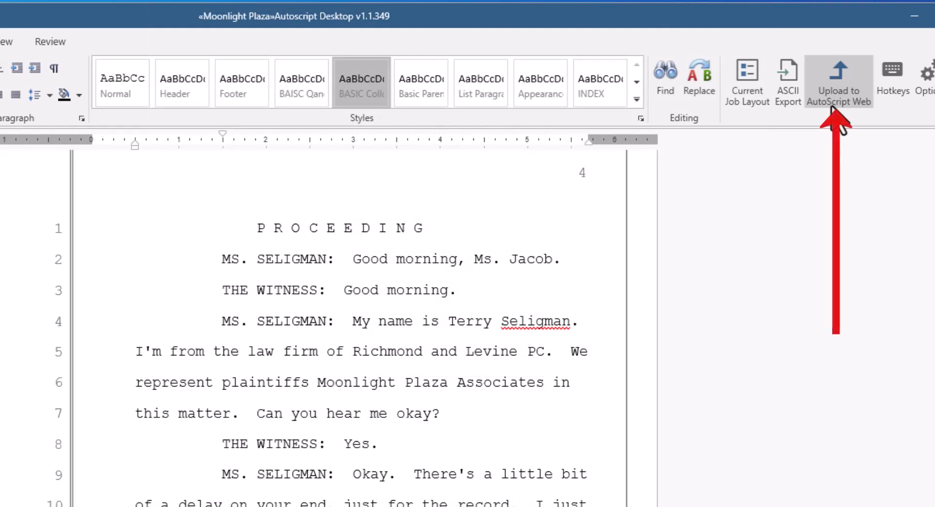
left_click(833, 108)
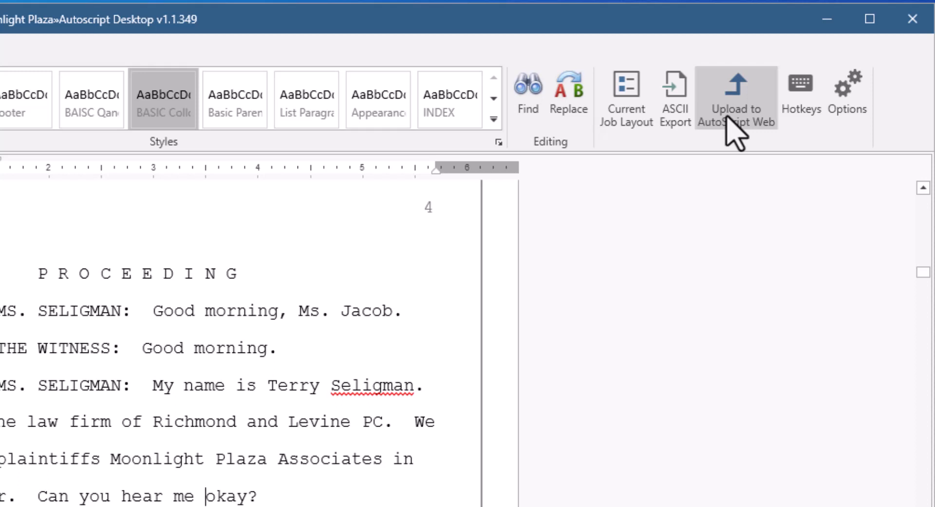
Review the AutoScript hotkeys for player and other operations and the system hotkeys for file operations and find and replace.
left_click(810, 102)
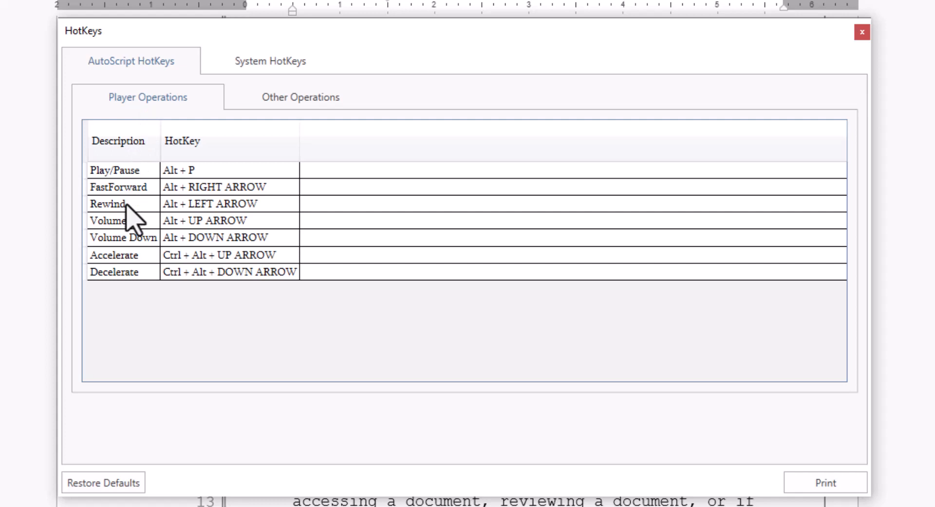
left_click(300, 101)
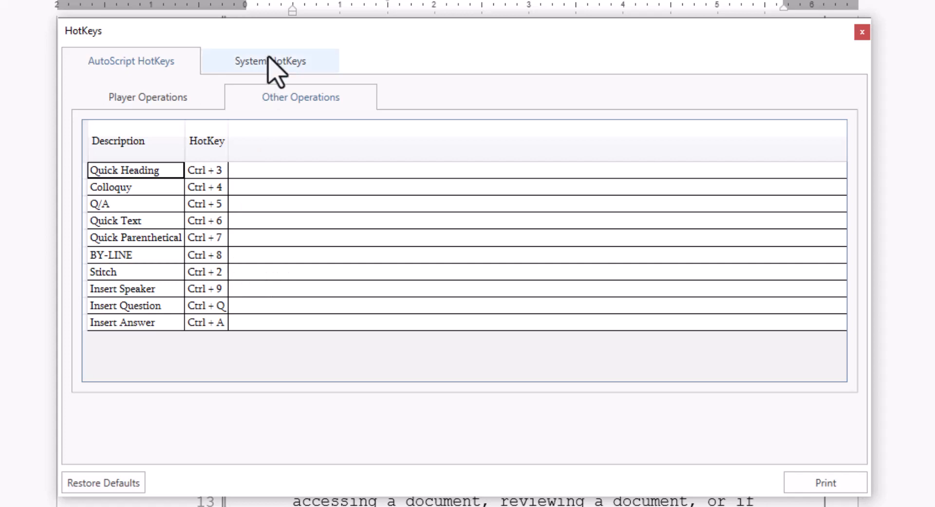
left_click(276, 71)
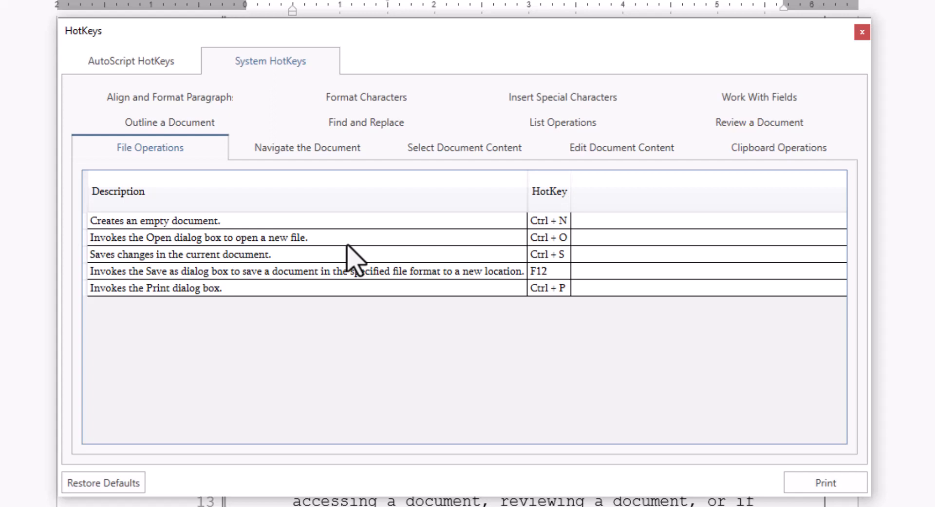
left_click(380, 124)
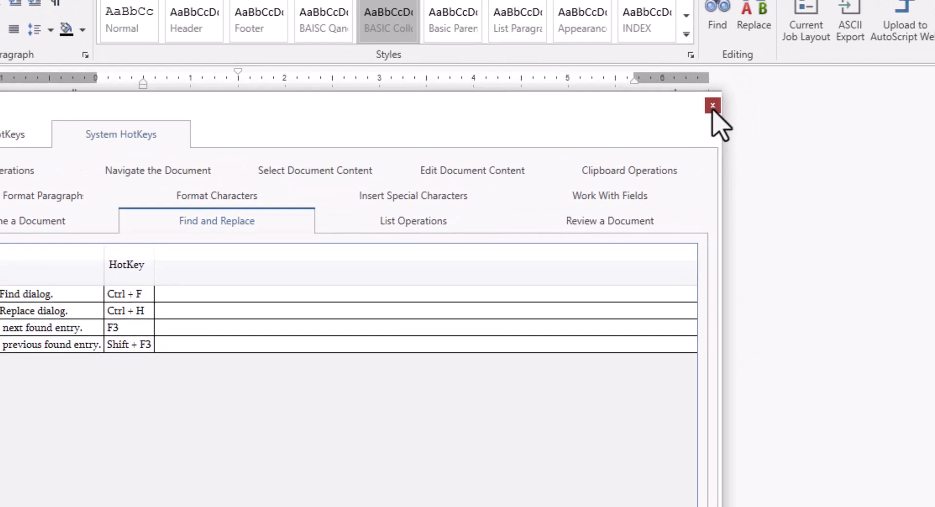
left_click(862, 32)
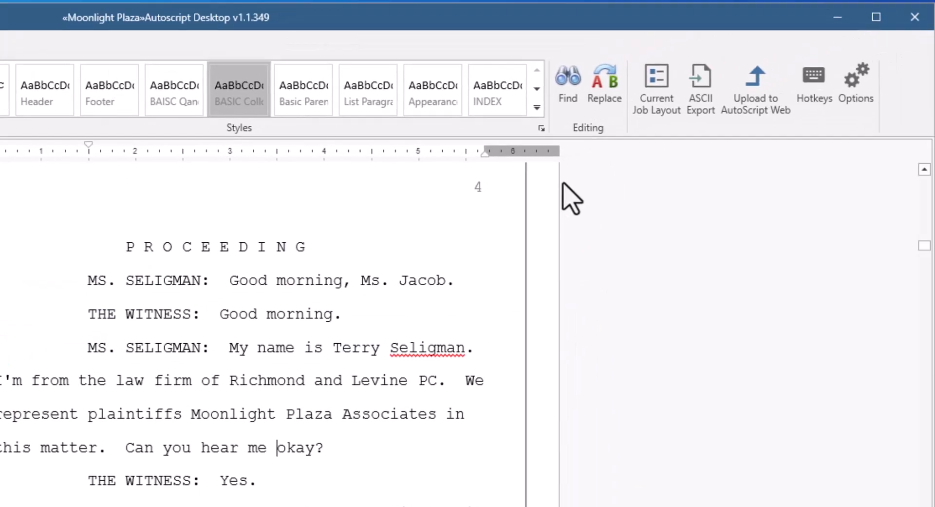
Examine the general options for audio synchronization, pausing, scrolling and highlighting, closing them without changes.
left_click(847, 90)
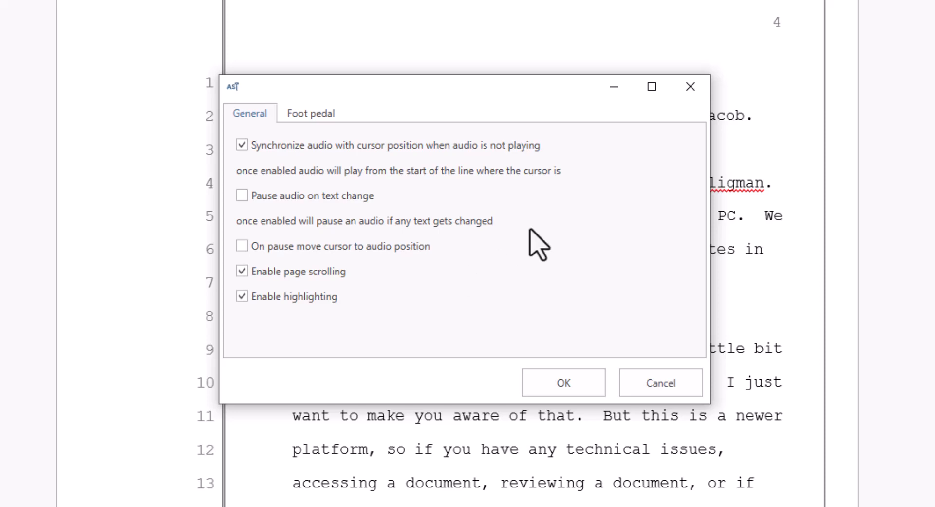
left_click(691, 88)
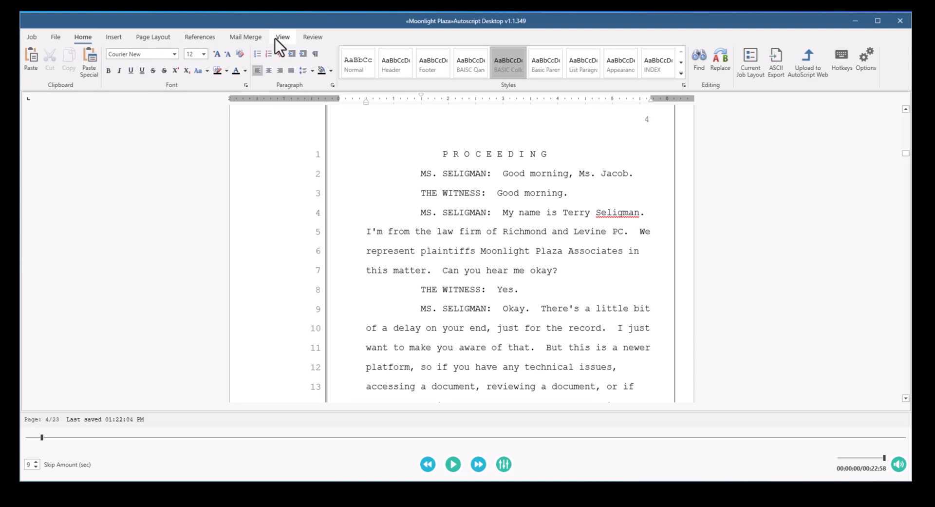
left_click(312, 37)
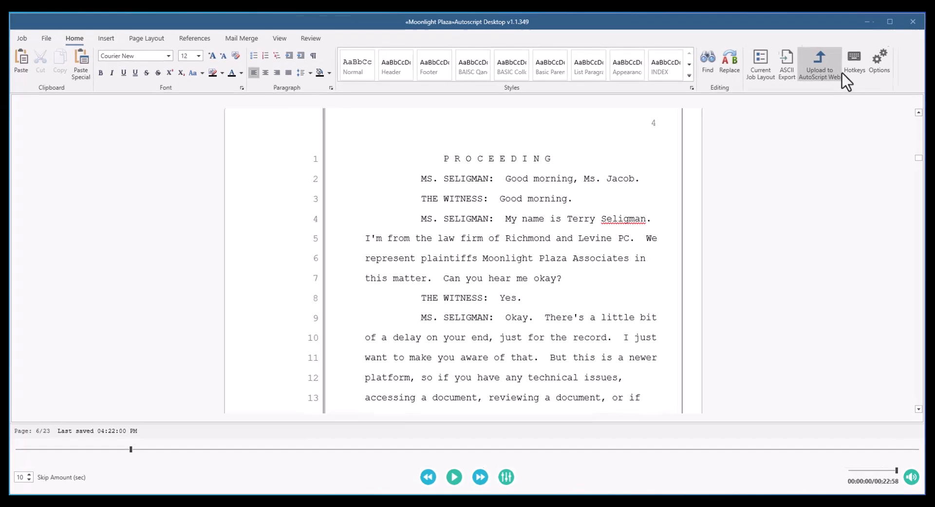
Try to change the Play/Pause player hotkey to Ctrl + P, declining to overwrite the existing assignment.
left_click(853, 63)
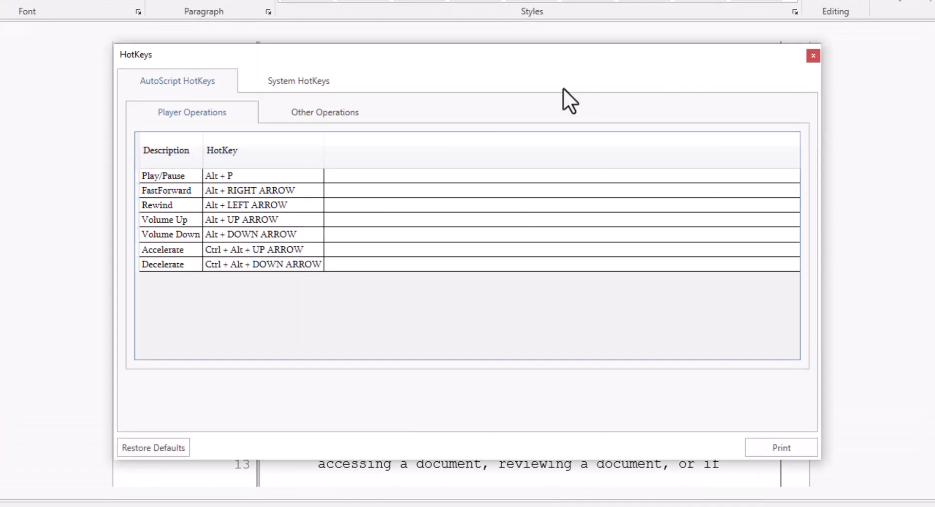
left_click_drag(455, 57, 484, 25)
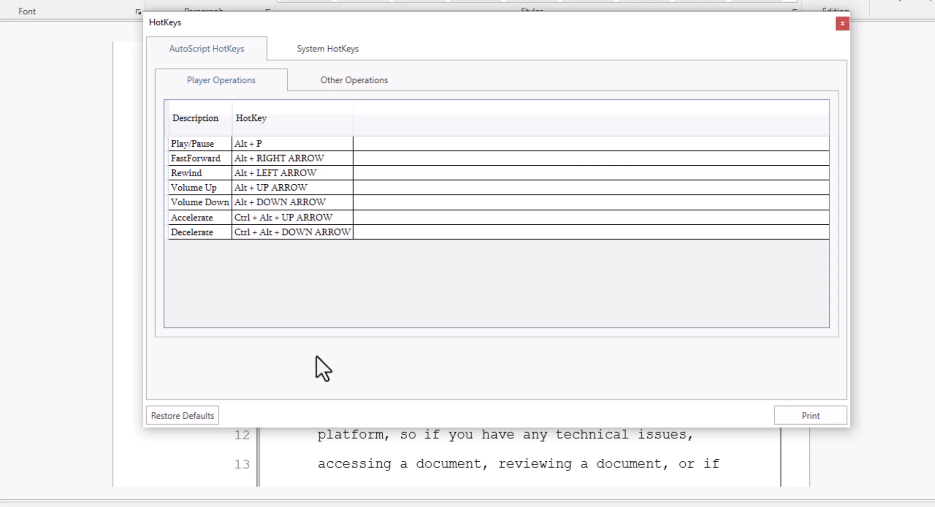
double_click(210, 143)
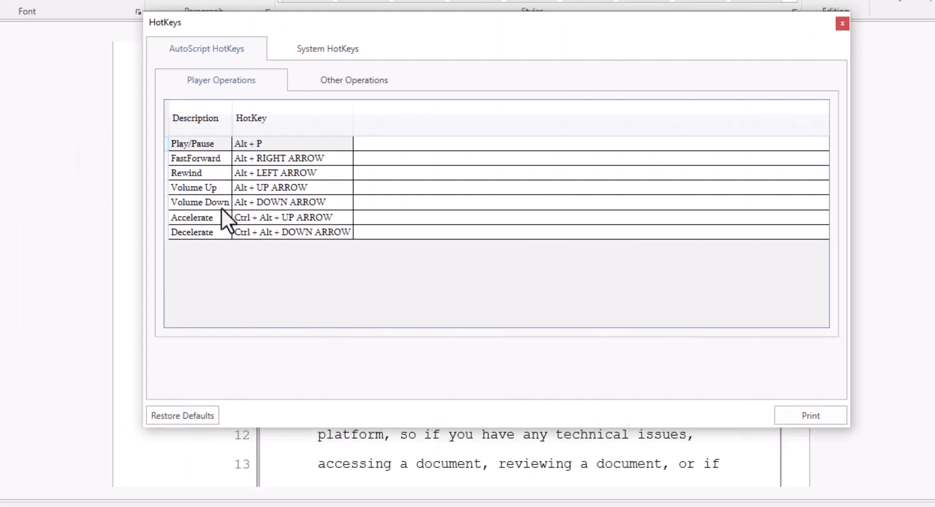
double_click(200, 144)
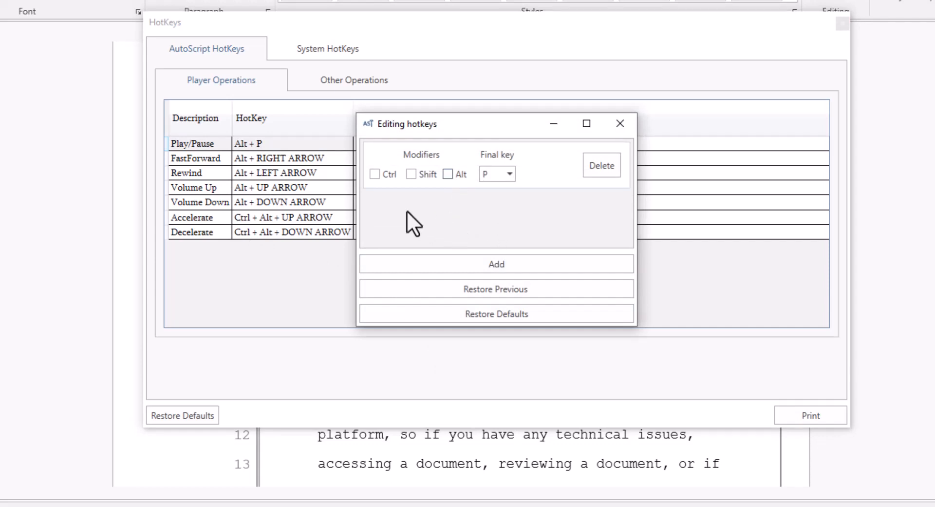
left_click(374, 174)
left_click(620, 123)
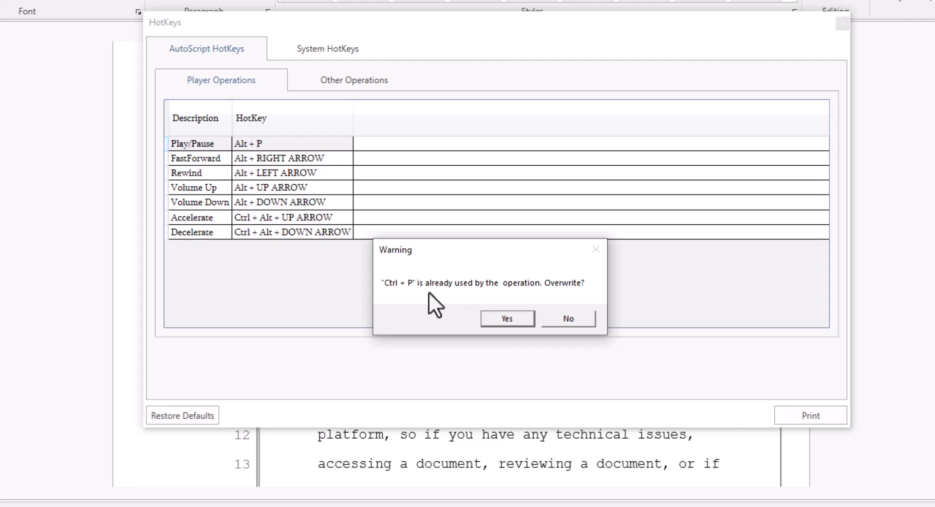
left_click(569, 318)
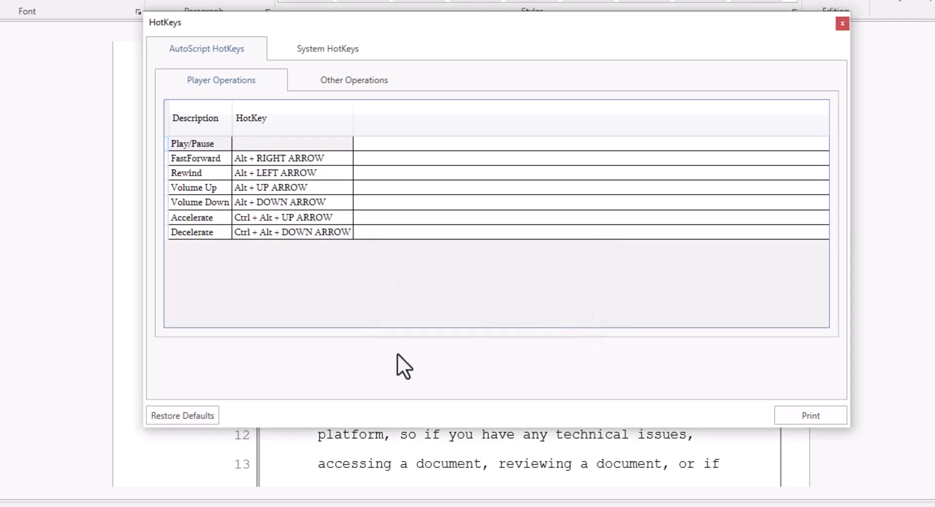
Add Alt + P as the hotkey for the Play/Pause player operation.
double_click(192, 148)
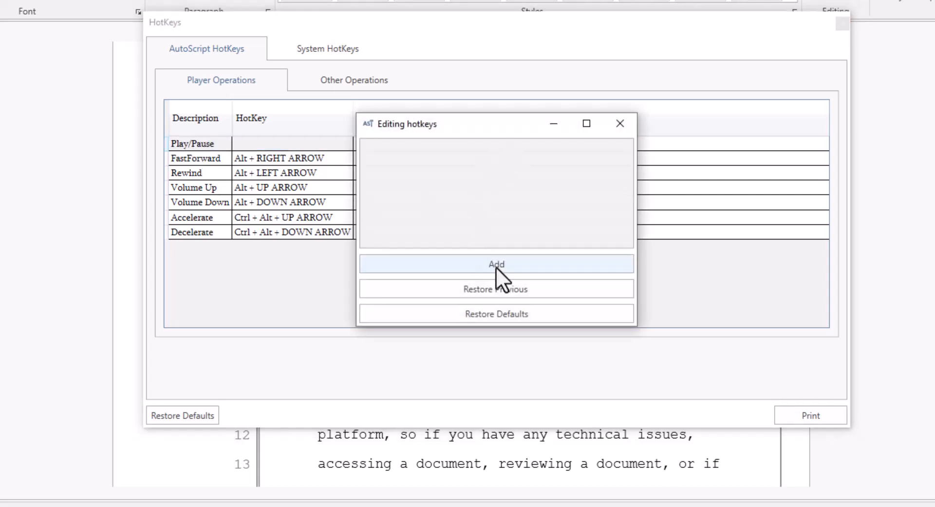
left_click(496, 267)
left_click(447, 173)
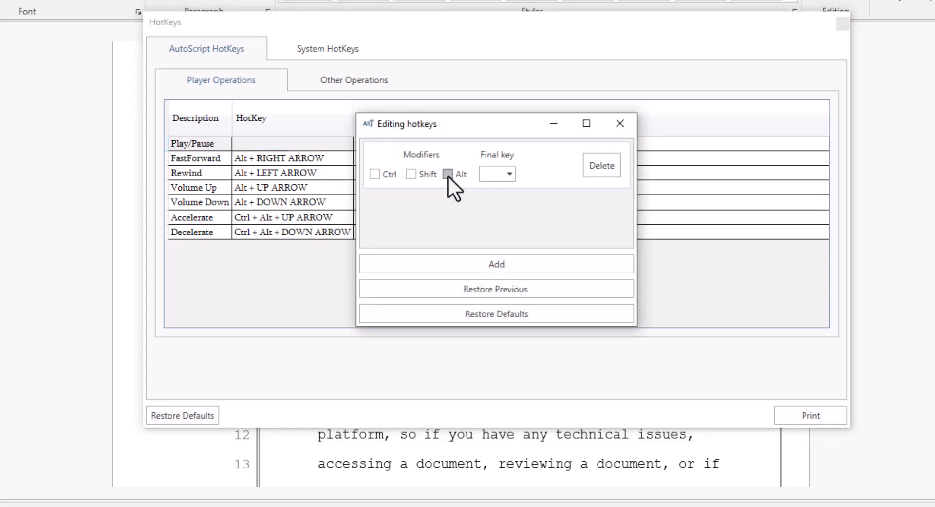
left_click(509, 173)
scroll(505, 336, "down", 6)
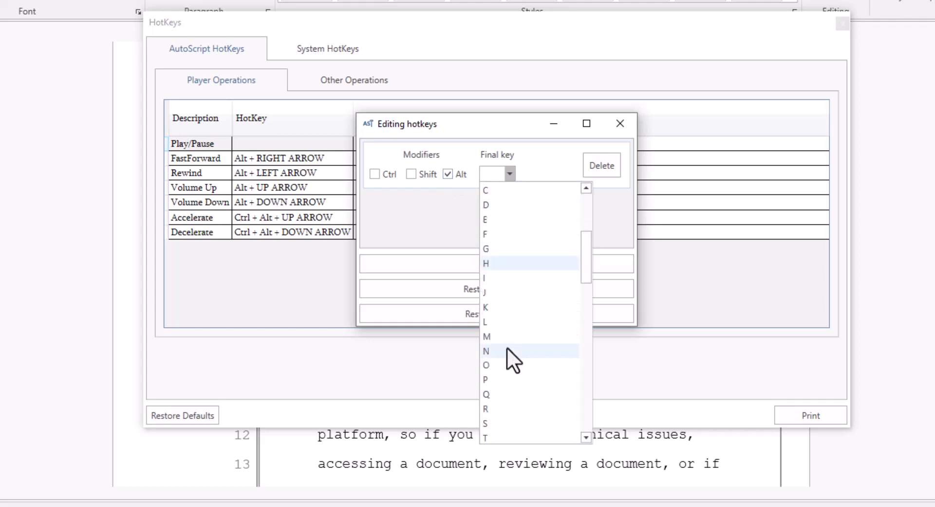
left_click(504, 290)
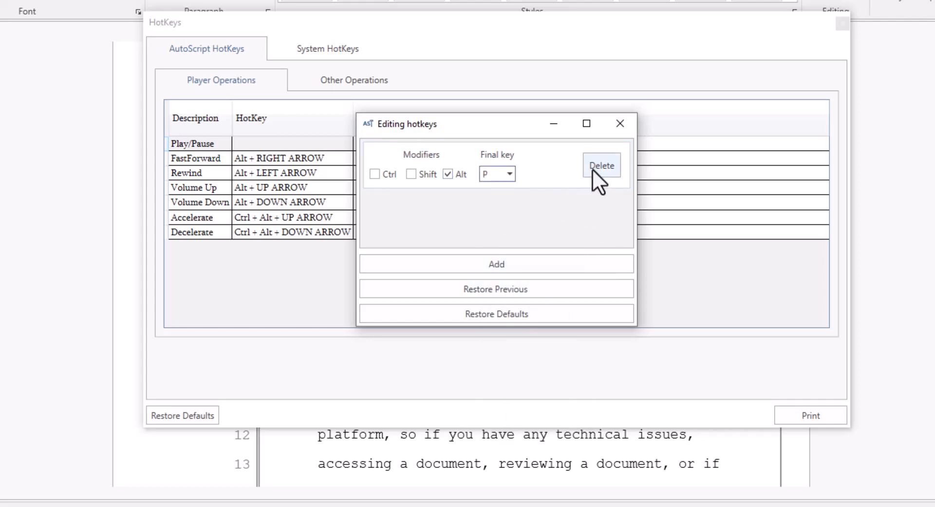
left_click(619, 125)
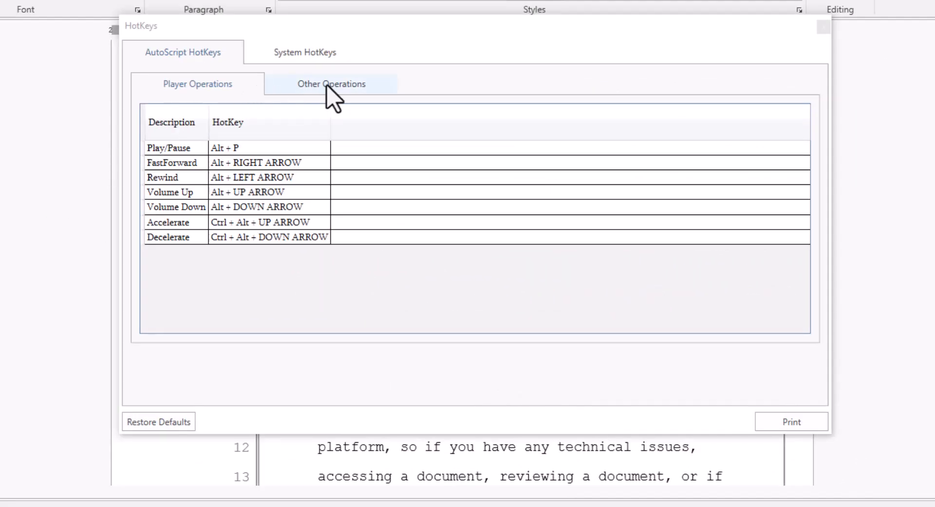
Assign Ctrl + Q as the hotkey for the Insert Question operation.
left_click(330, 87)
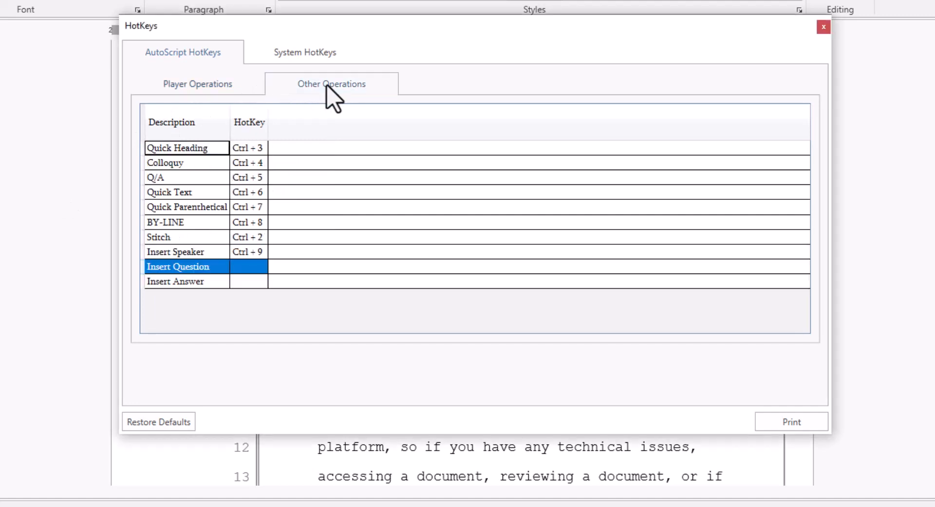
double_click(181, 269)
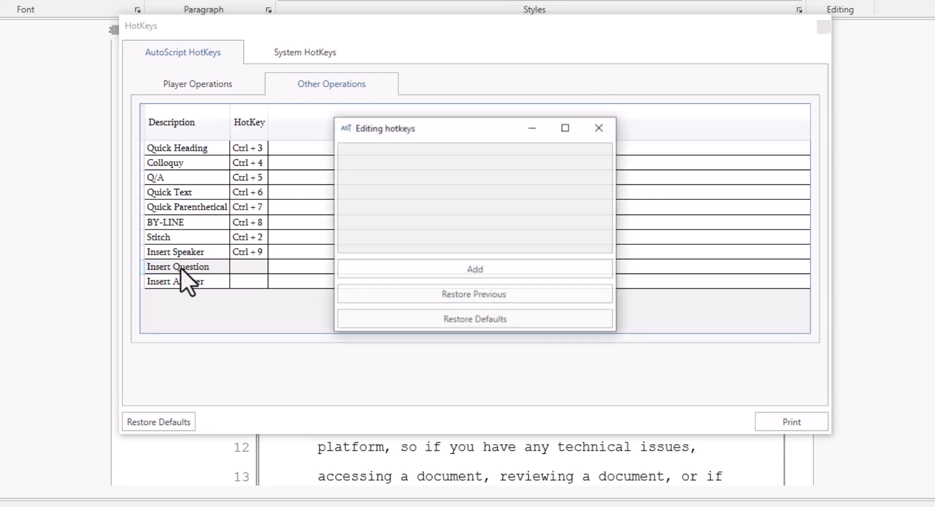
left_click(477, 269)
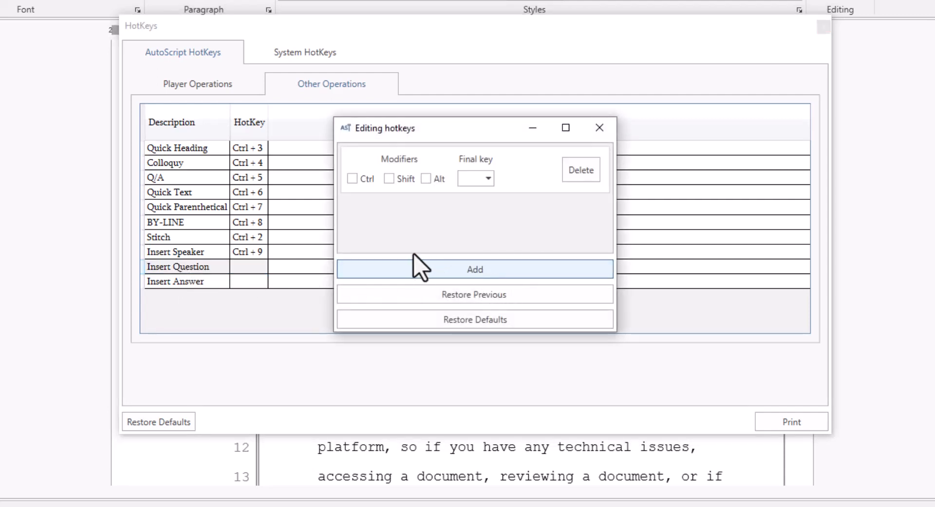
left_click(353, 179)
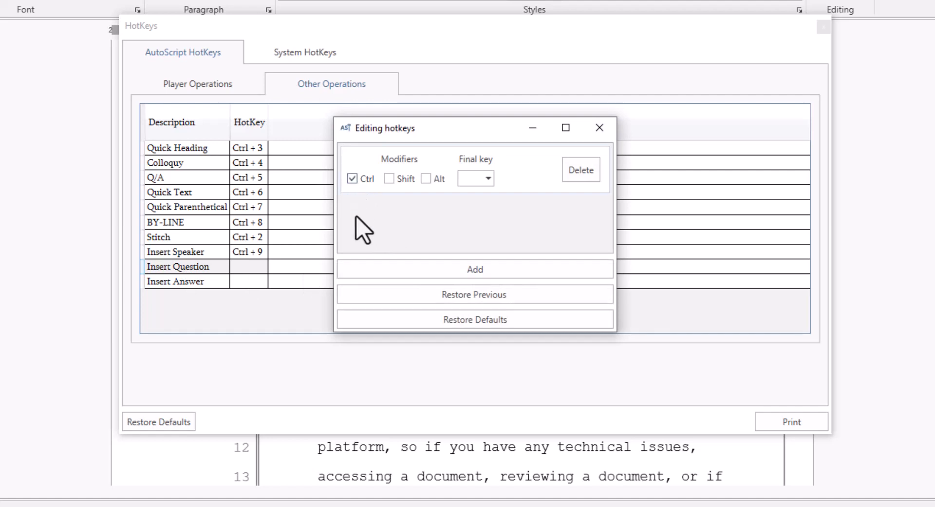
left_click(488, 178)
scroll(481, 397, "down", 6)
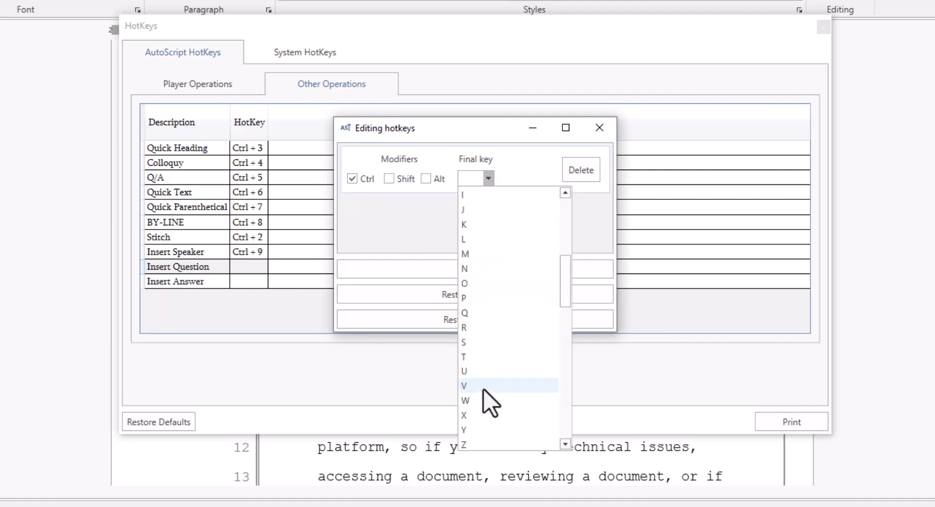
left_click(481, 312)
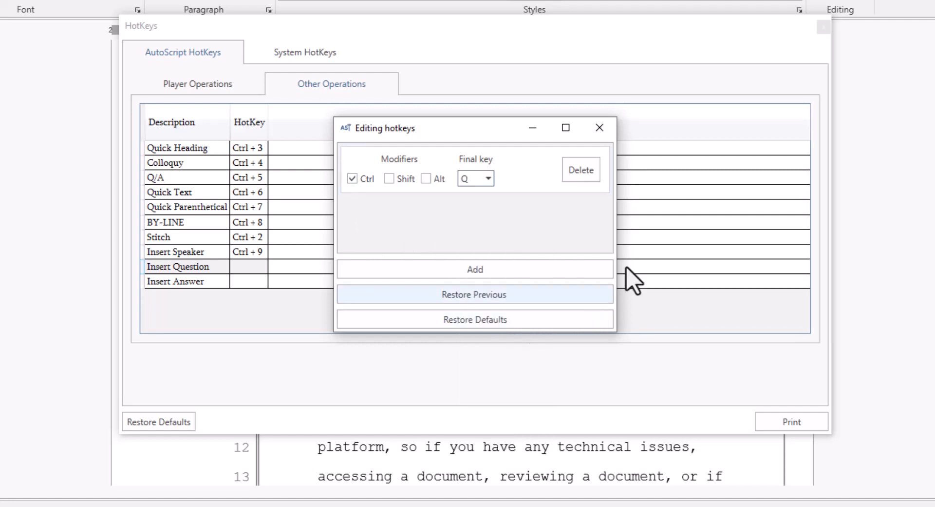
left_click(601, 129)
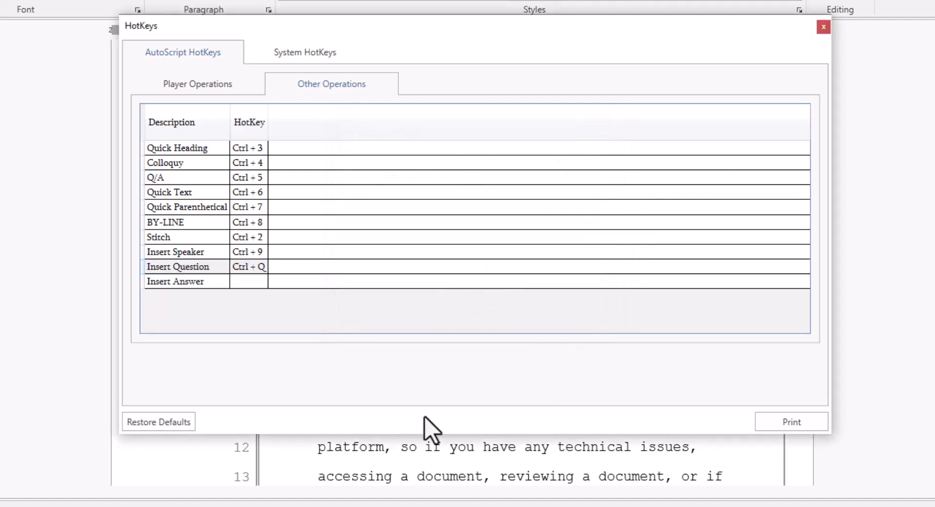
Assign Ctrl + A as the hotkey for Insert Answer, overwriting its use by the Select All operation.
double_click(178, 283)
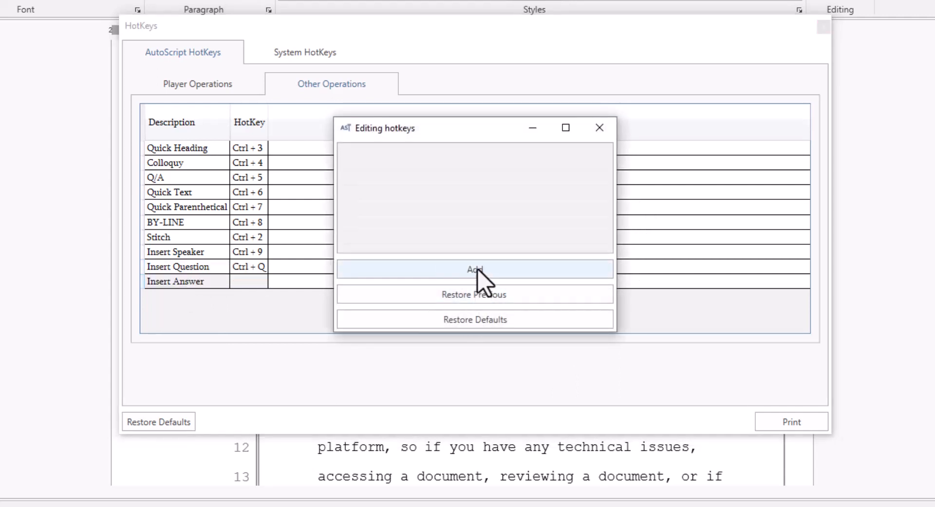
left_click(480, 270)
left_click(353, 178)
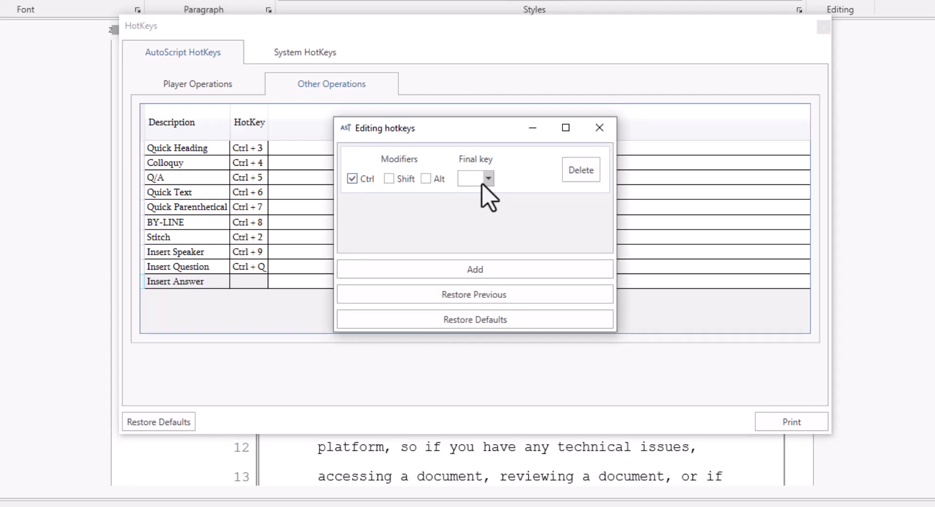
left_click(486, 178)
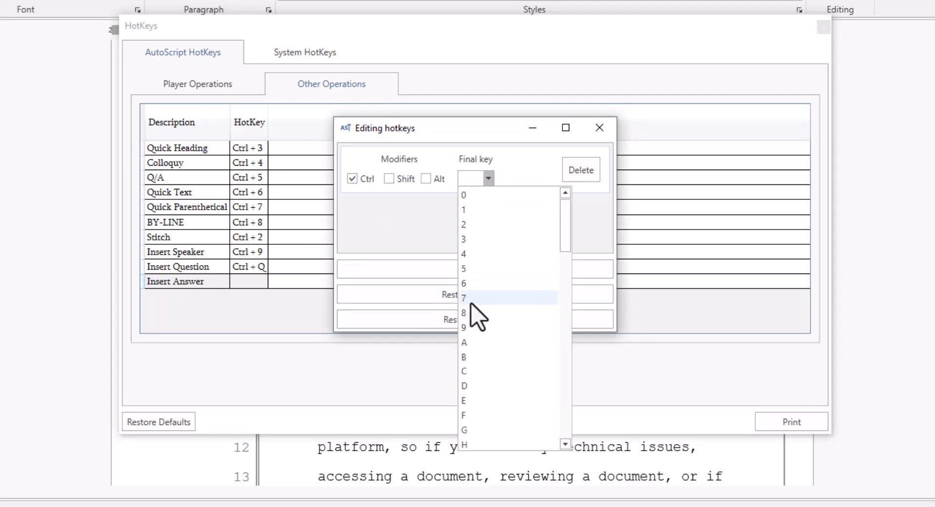
left_click(469, 342)
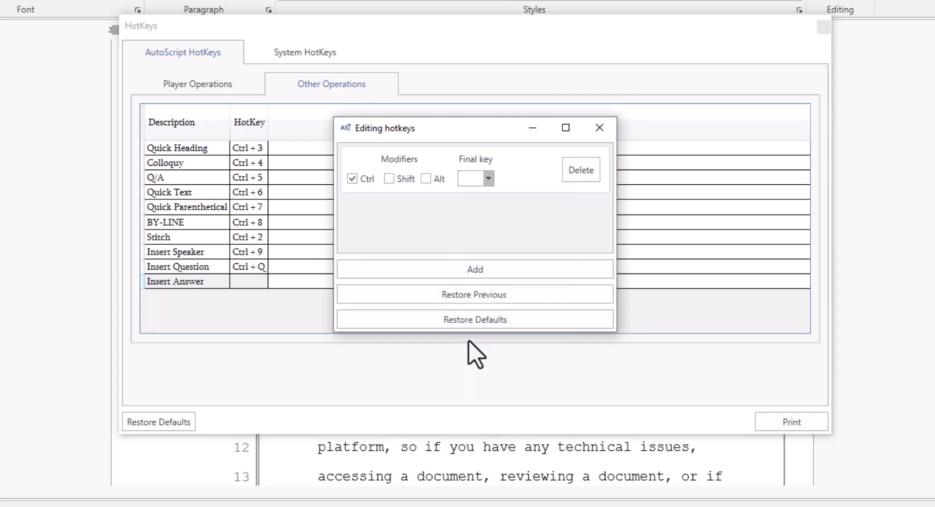
left_click(605, 133)
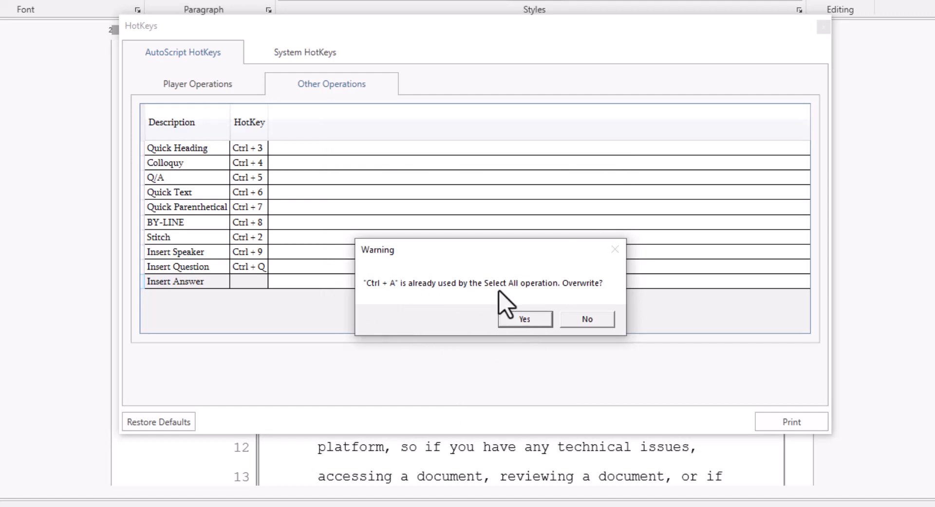
left_click(523, 319)
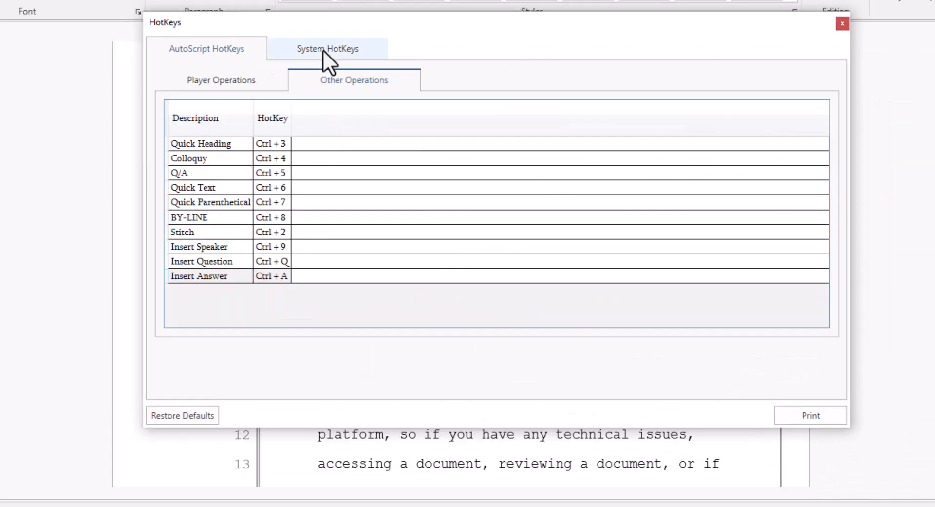
Print both the System HotKeys and AutoScript HotKeys to a PDF and look through the resulting list.
left_click(323, 50)
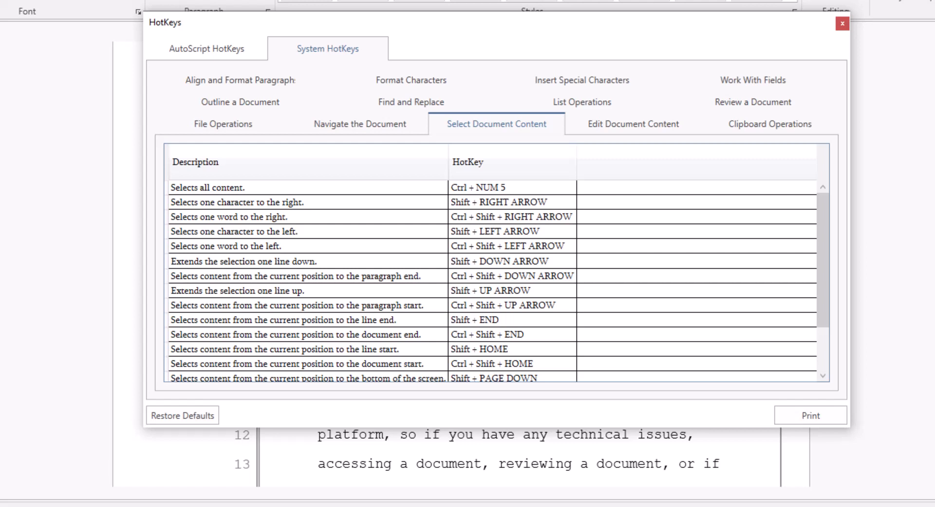
left_click(837, 419)
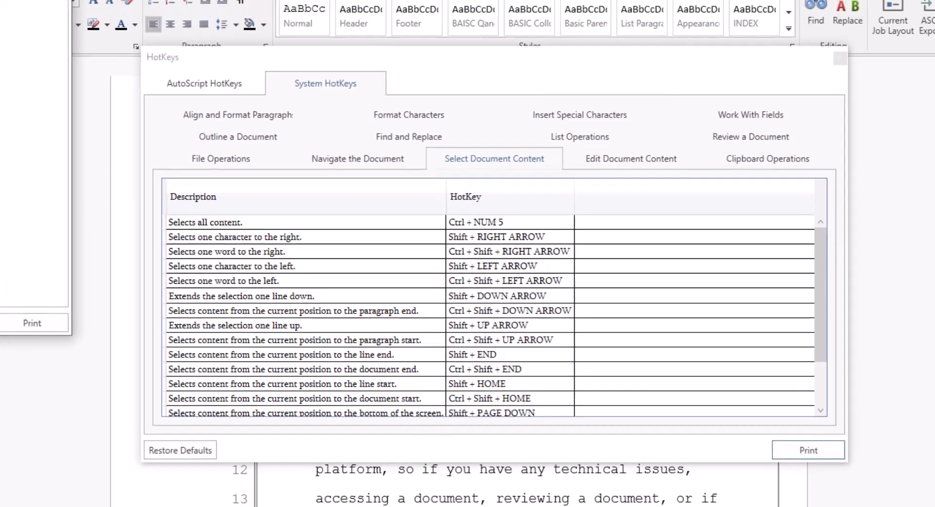
left_click_drag(0, 0, 461, 91)
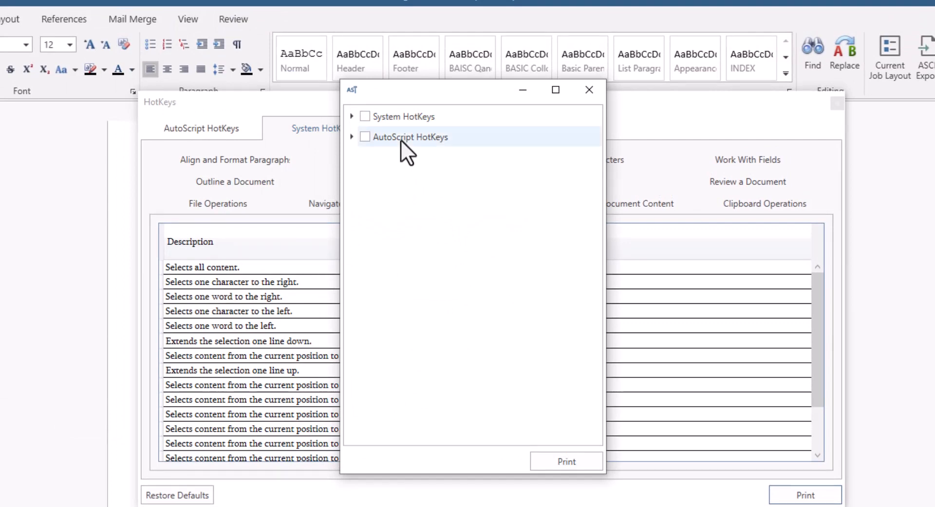
left_click(365, 116)
left_click(364, 137)
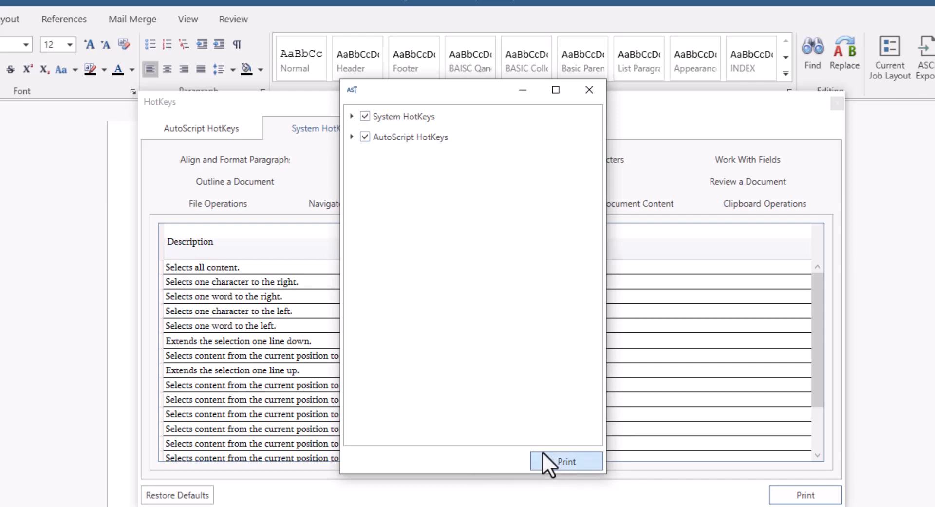
left_click(567, 461)
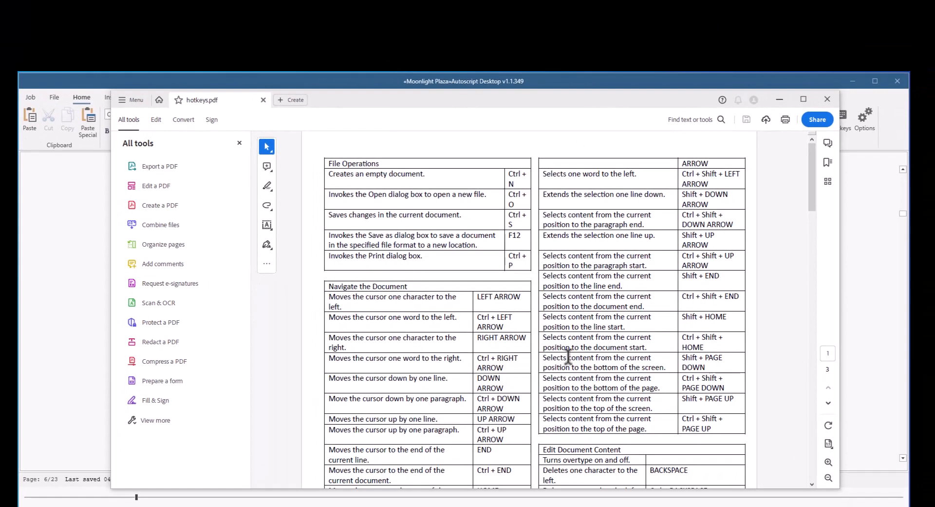
scroll(574, 365, "down", 3)
left_click_drag(811, 196, 810, 167)
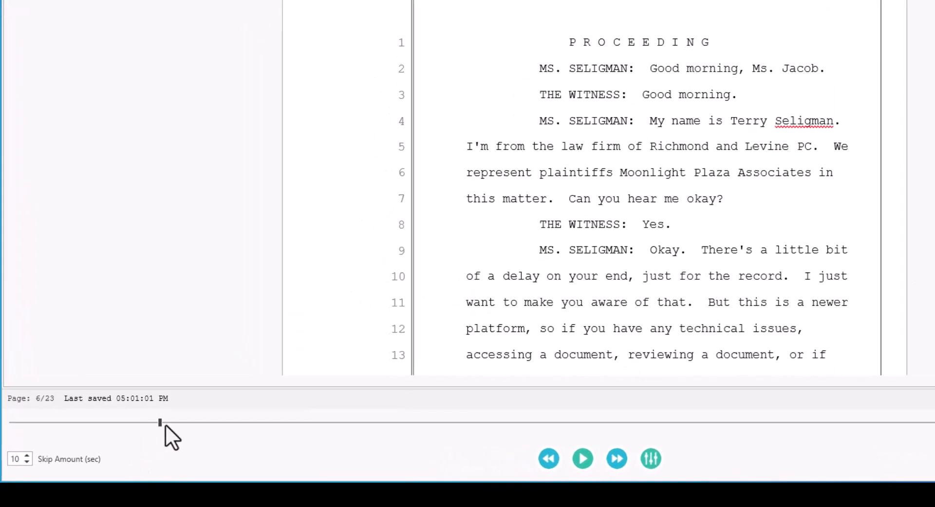
Move the audio playback position further into the transcript, play a short passage and pause it.
mouse_move(160, 424)
left_click_drag(160, 425, 250, 428)
left_click_drag(359, 432, 429, 440)
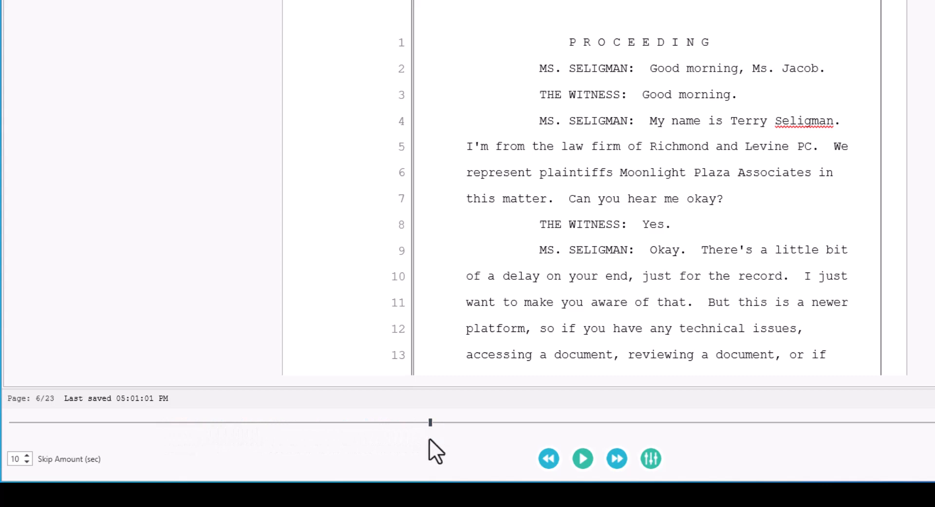
left_click(584, 464)
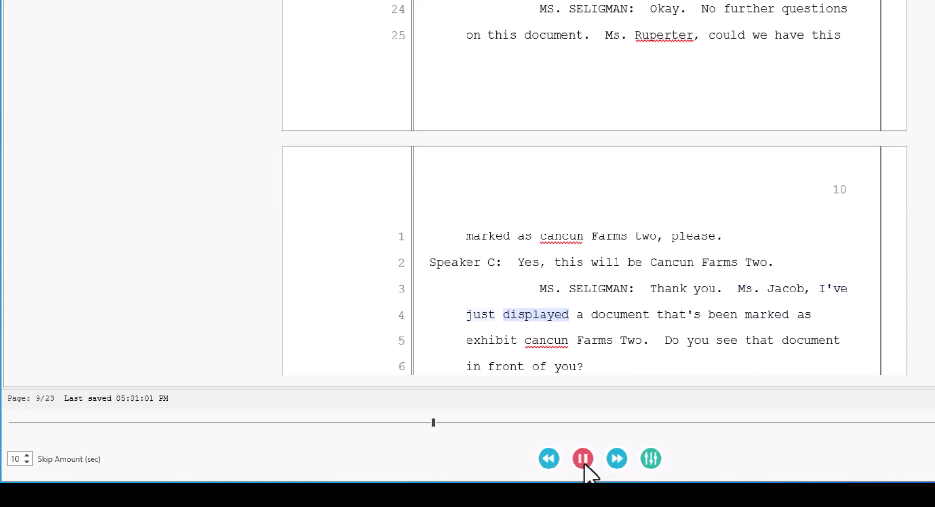
left_click(584, 463)
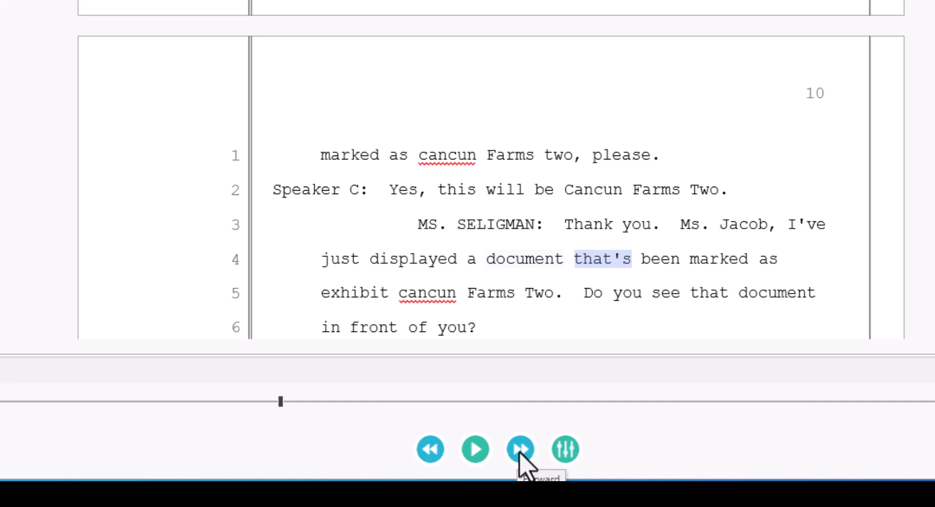
Show the audio playback speed control and try accelerating and decelerating the playback.
left_click(564, 453)
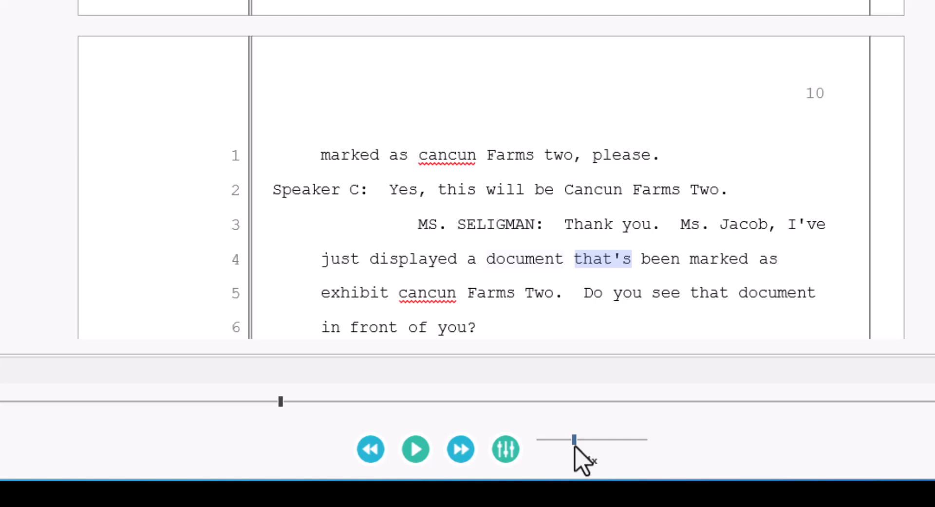
key("ctrl+alt+Up")
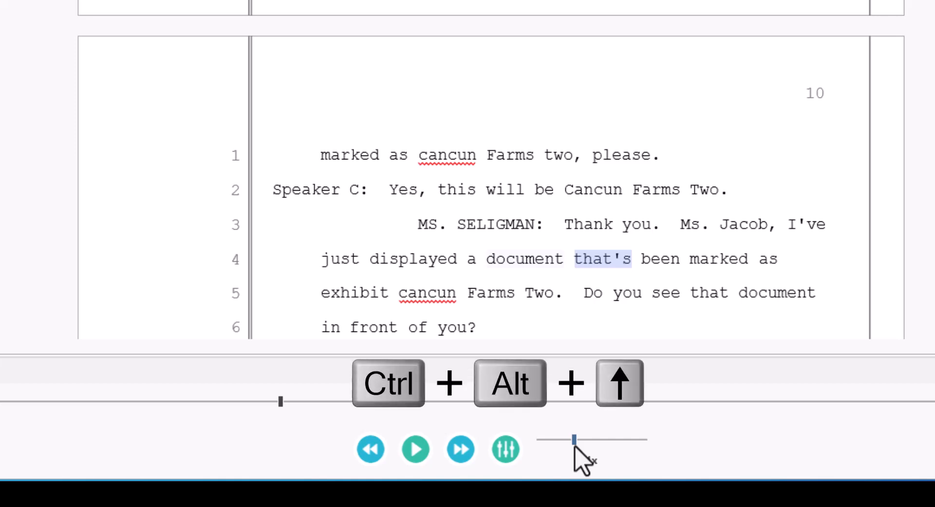
key("ctrl+alt+Down")
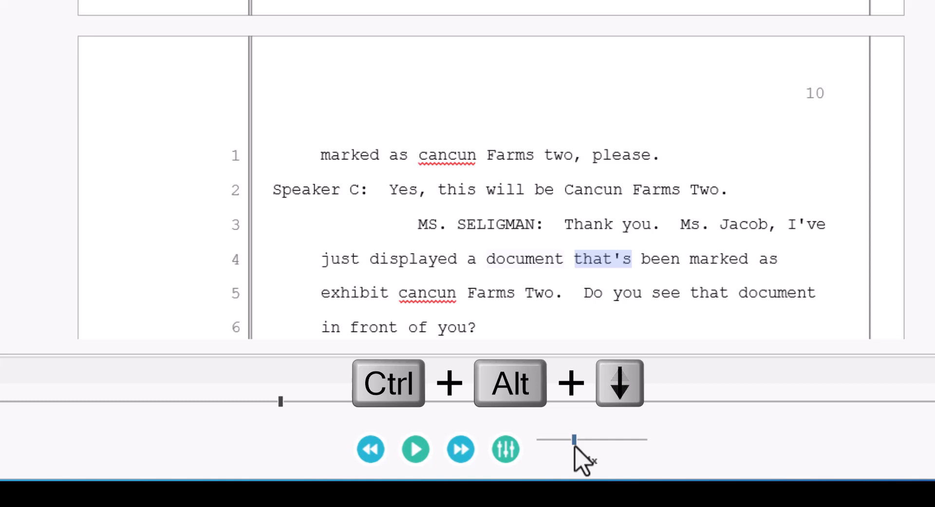
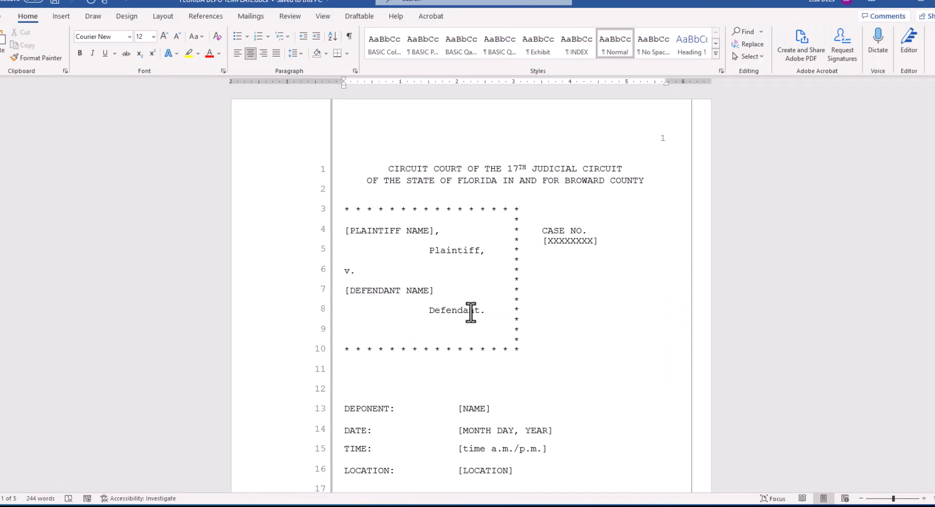
Examine the Florida deposition template in Word, from title page and appearances through index, proceeding and certificate pages.
scroll(471, 312, "down", 1)
scroll(472, 312, "down", 10)
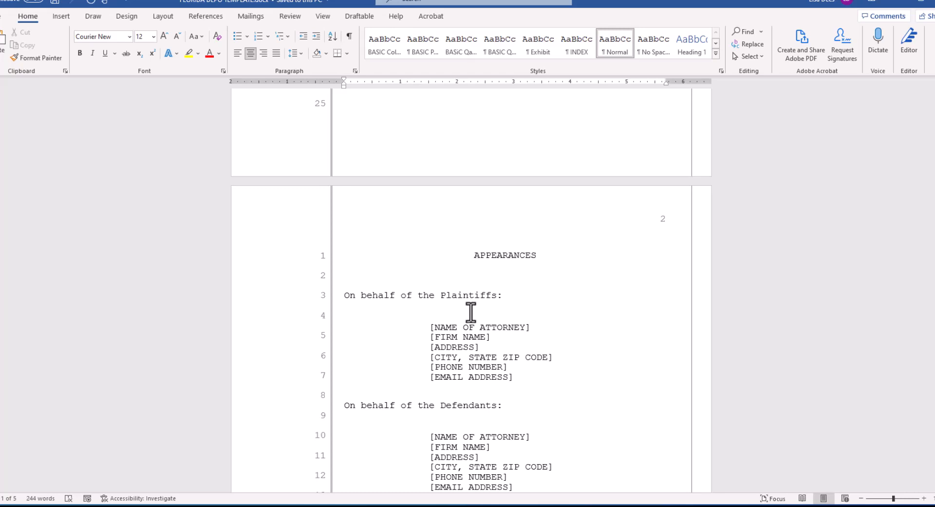
scroll(471, 312, "up", 6)
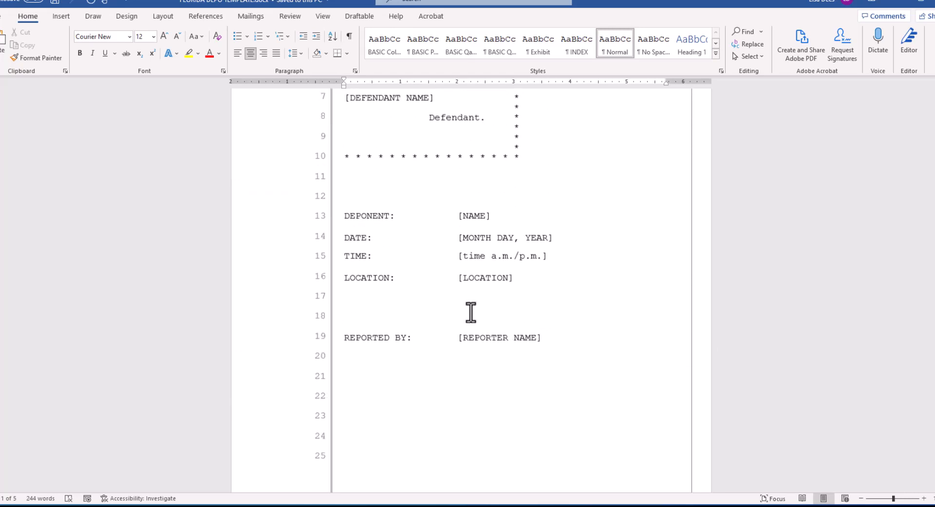
scroll(471, 312, "up", 6)
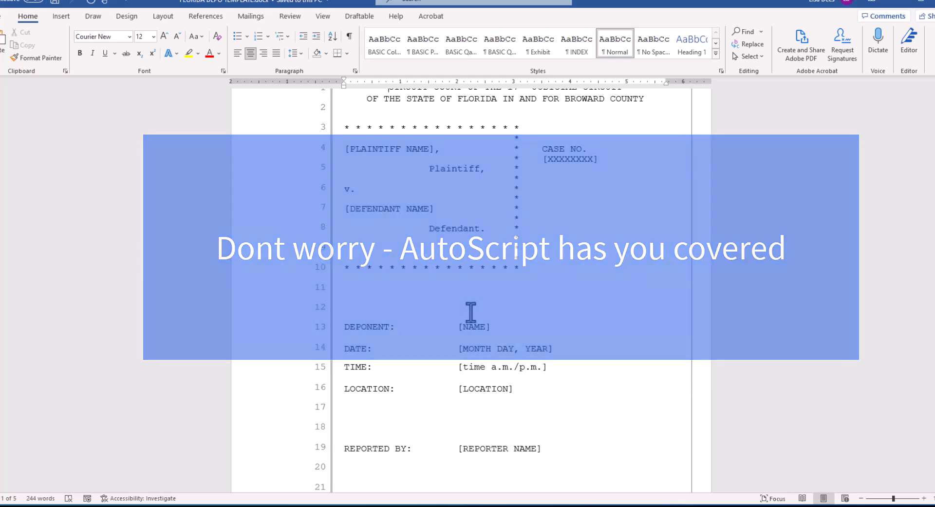
scroll(313, 303, "up", 3)
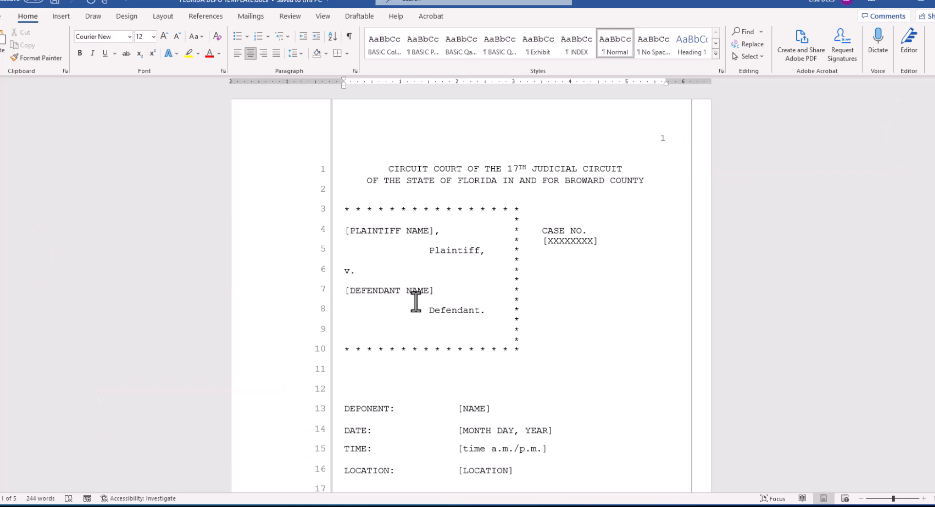
scroll(415, 301, "down", 1)
scroll(415, 301, "down", 13)
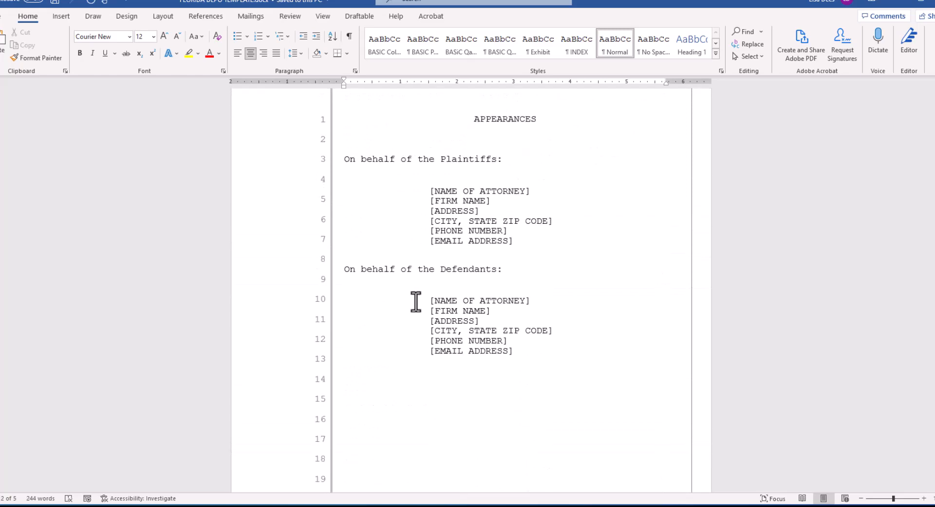
scroll(416, 302, "down", 13)
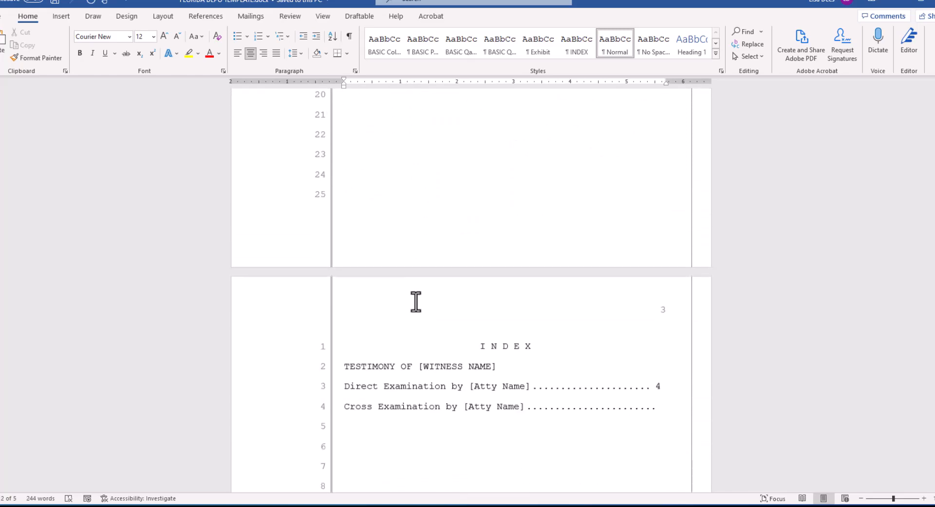
scroll(415, 302, "down", 2)
scroll(416, 302, "down", 12)
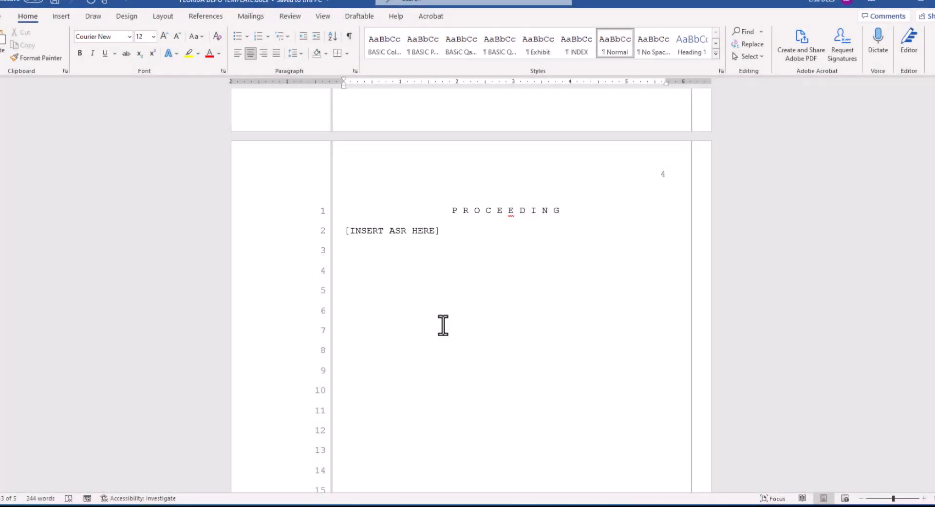
scroll(443, 341, "down", 15)
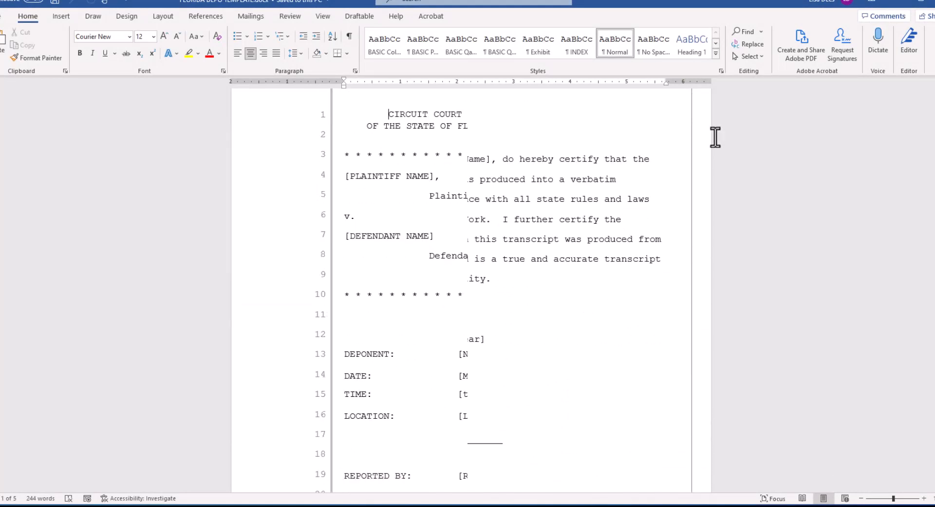
Show the full list of styles in the Florida deposition template and look through it.
left_click(721, 72)
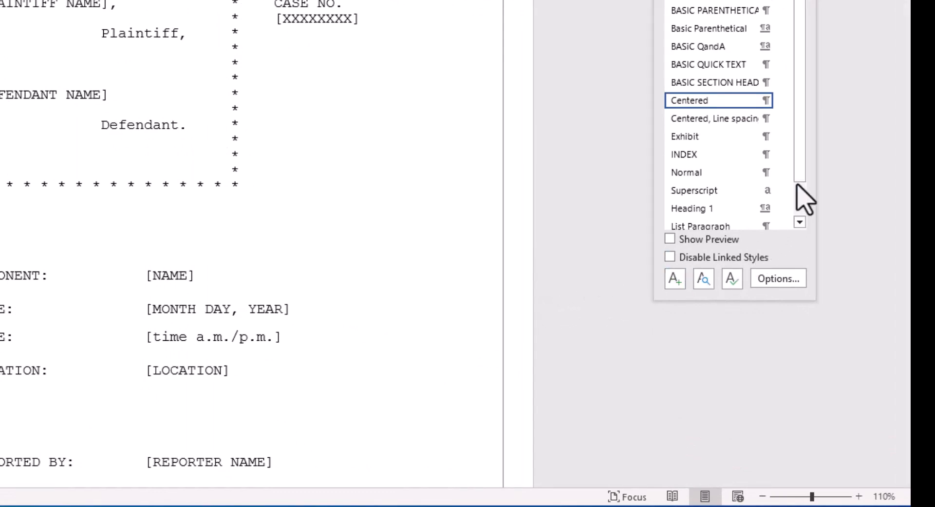
mouse_move(785, 175)
mouse_move(736, 177)
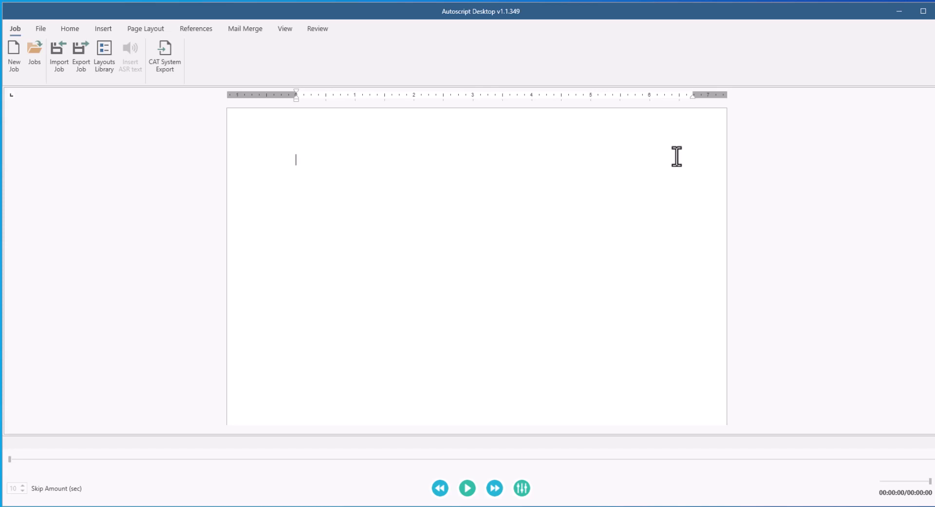
In AutoScript Desktop, add a layout named Florida Depo to the layouts library, with FLORIDA DEPO TEMPLATE as its document template.
left_click(102, 64)
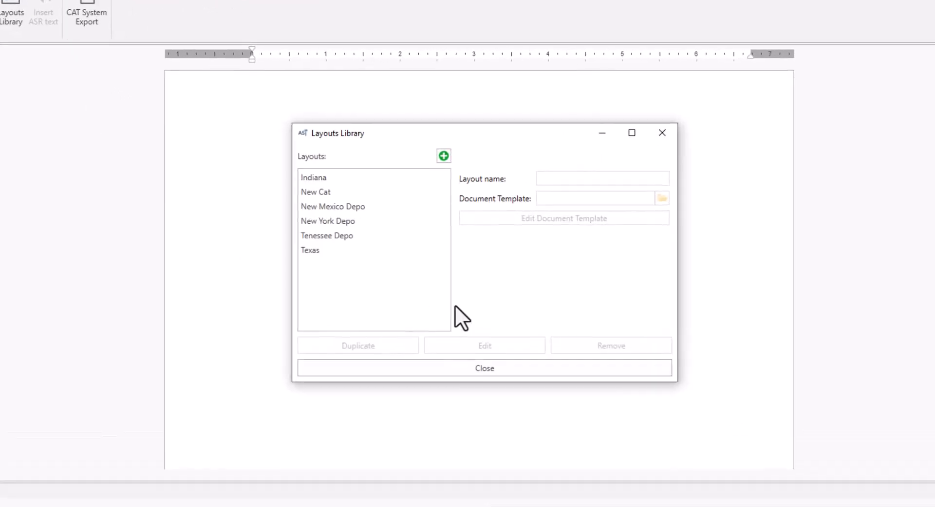
left_click_drag(485, 130, 506, 142)
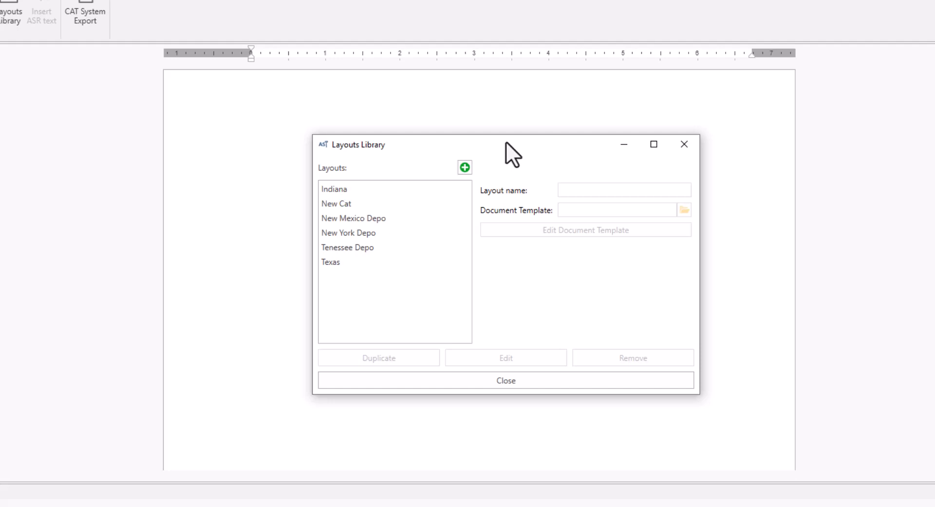
left_click(466, 169)
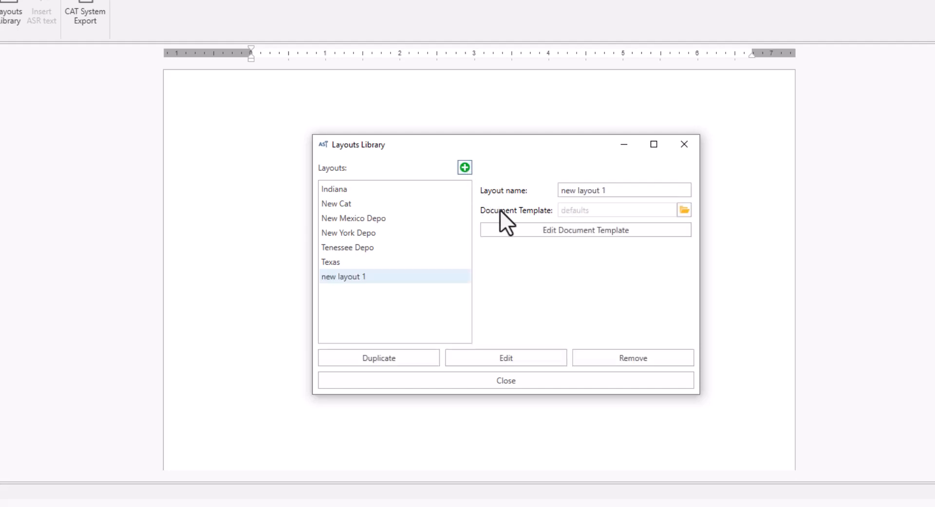
left_click(639, 190)
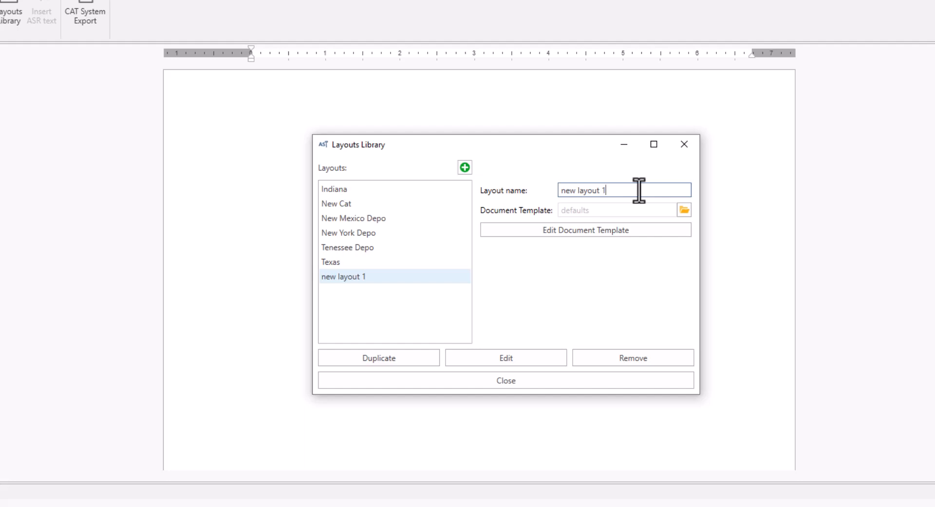
key("BackSpace")
key("BackSpace")
key("BackSpace")
key("BackSpace")
key("BackSpace")
key("BackSpace")
key("BackSpace")
key("BackSpace")
key("BackSpace")
key("BackSpace")
key("BackSpace")
key("BackSpace")
type("Florida Depo")
left_click(684, 214)
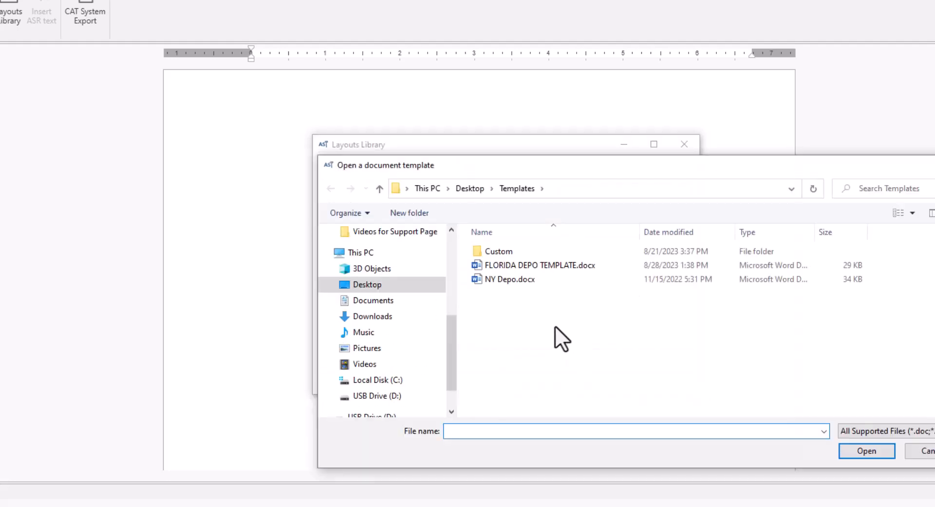
left_click(563, 265)
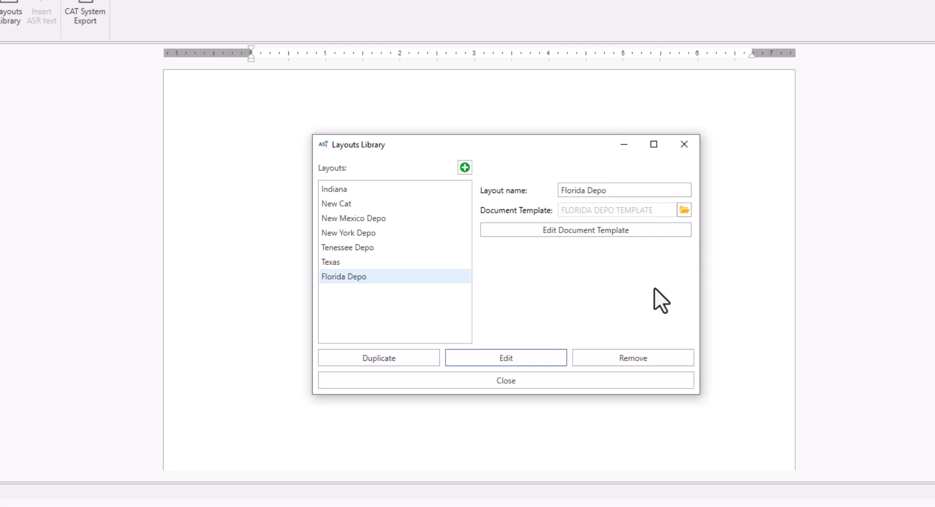
Edit the Florida Depo layout's AS Colloquy style, setting indentation before text to .5 and the special indent to Indented by 1.
left_click(529, 359)
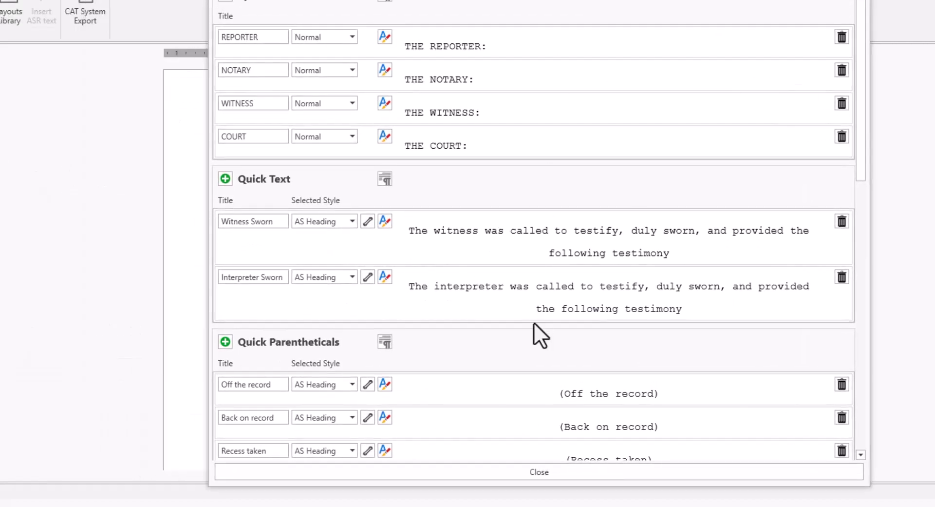
scroll(533, 323, "down", 15)
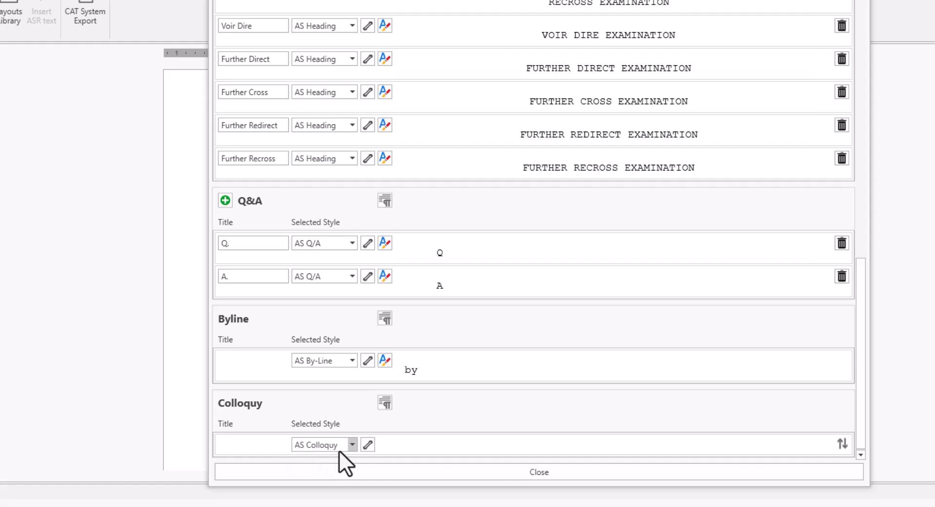
left_click(368, 444)
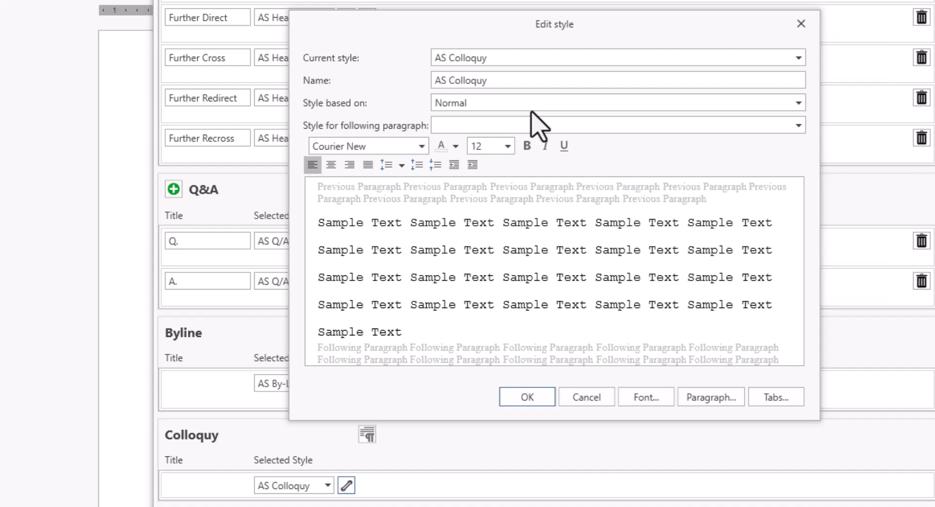
left_click(706, 397)
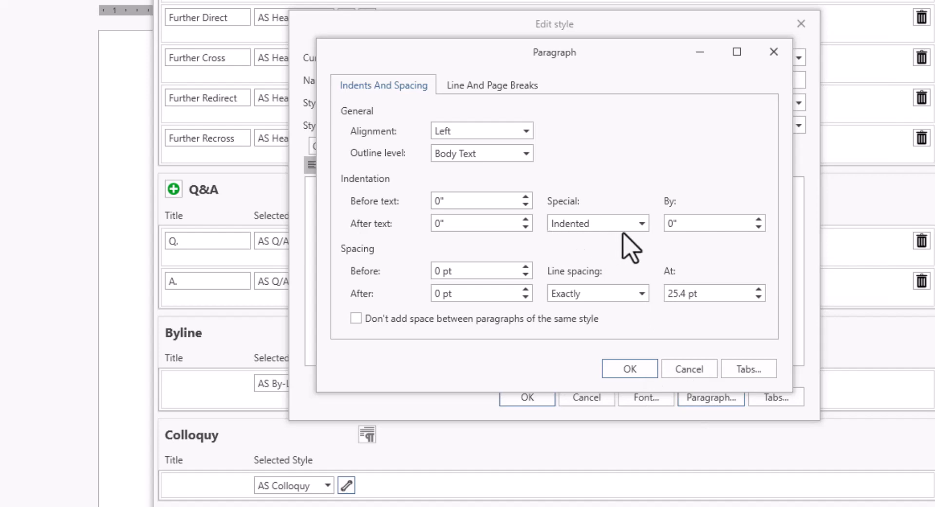
left_click(711, 223)
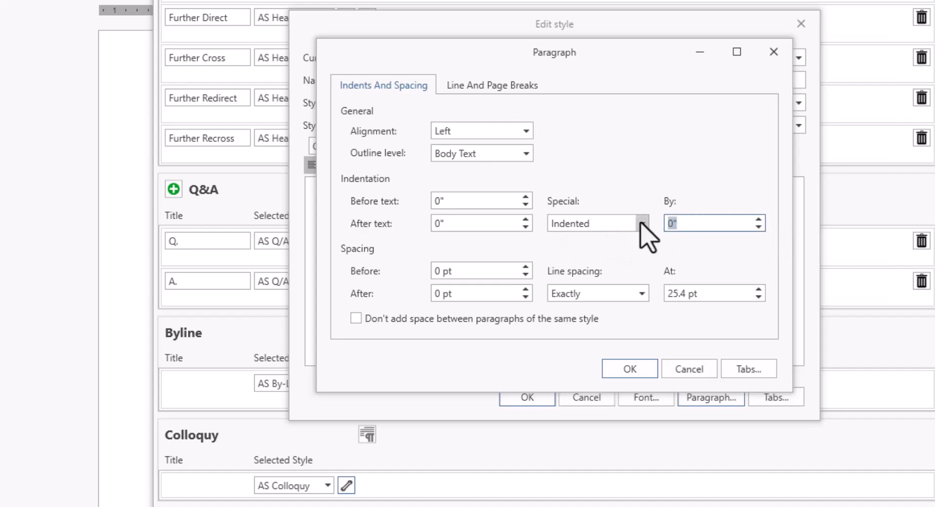
type("1")
left_click(482, 201)
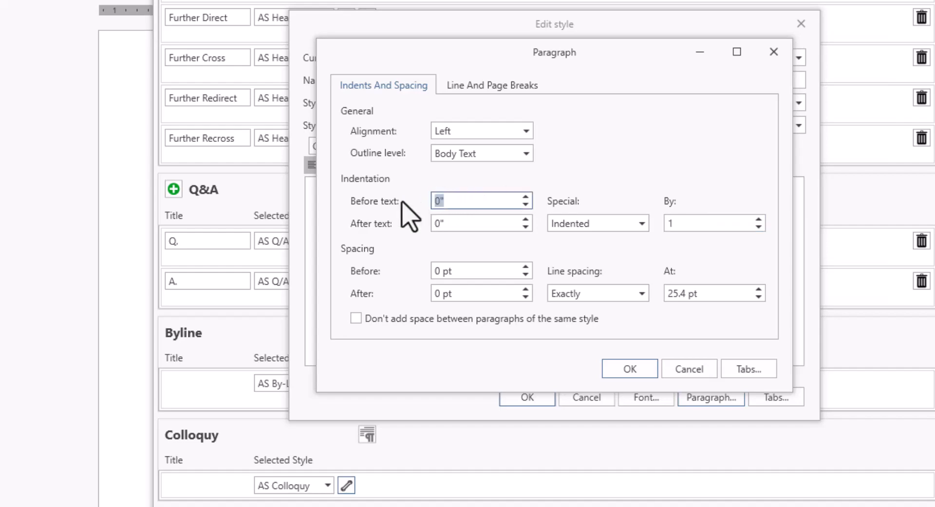
key("BackSpace")
type(".5")
left_click(626, 373)
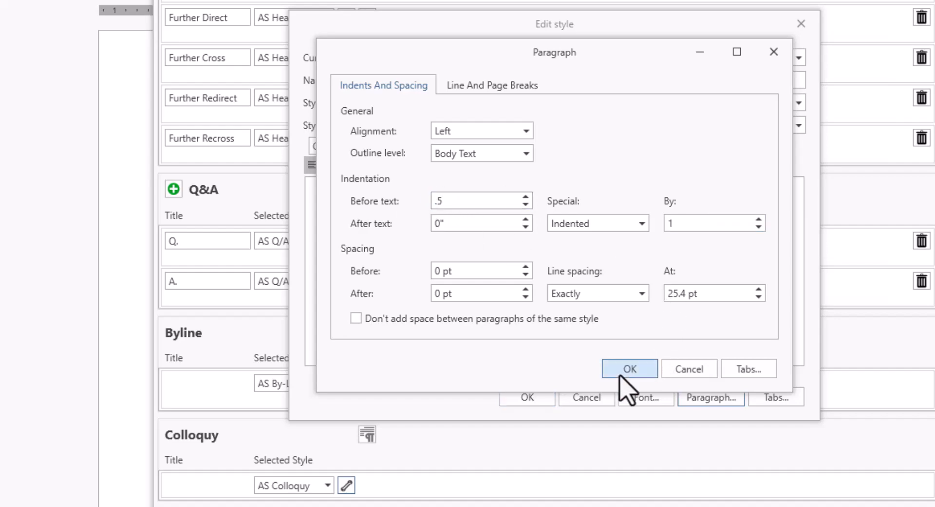
left_click(531, 397)
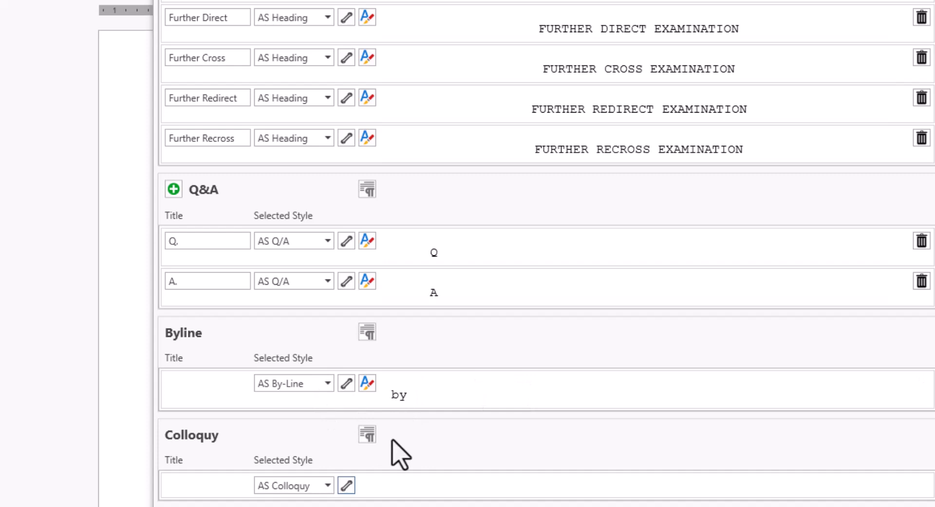
Assign the template's BASIC Colloquy style to the Colloquy section.
left_click(329, 486)
scroll(358, 404, "up", 2)
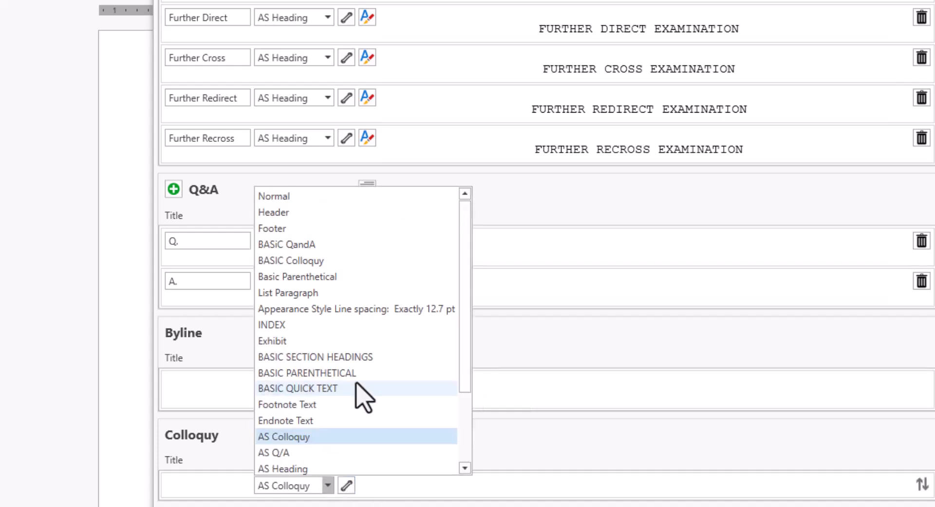
left_click(325, 262)
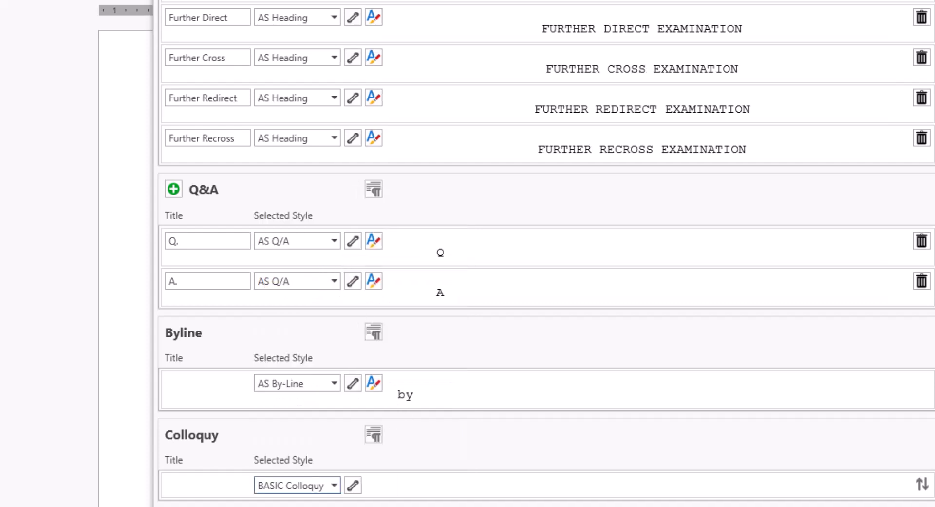
Assign the Normal style to the Byline and change its text to uppercase BY.
left_click(335, 385)
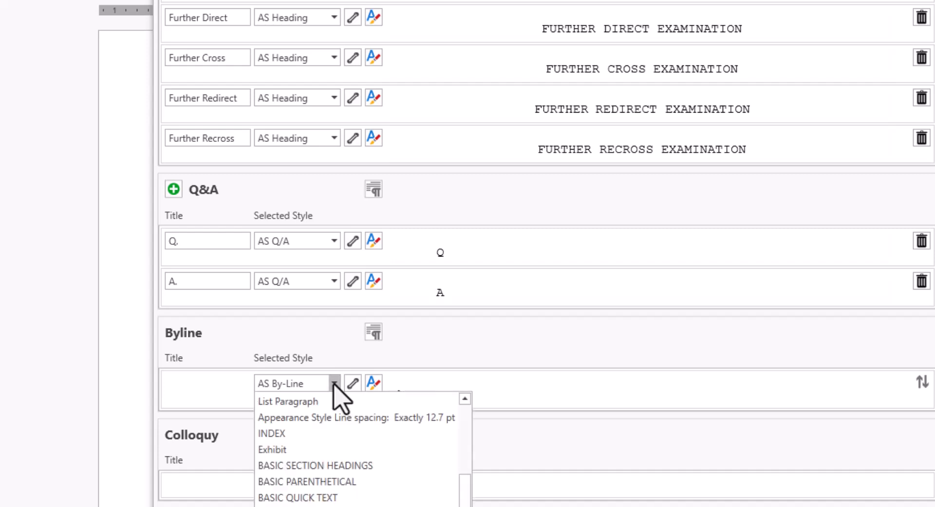
scroll(341, 397, "up", 1)
scroll(363, 451, "up", 3)
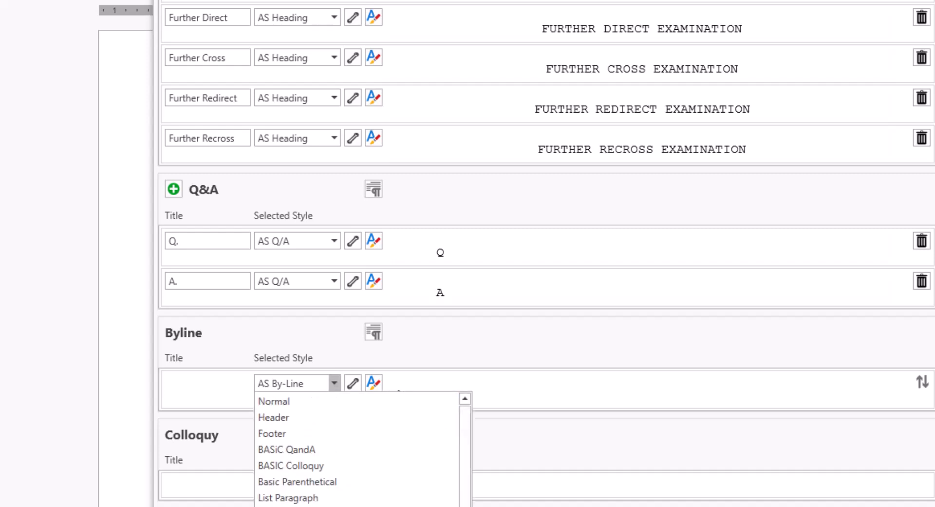
left_click(285, 405)
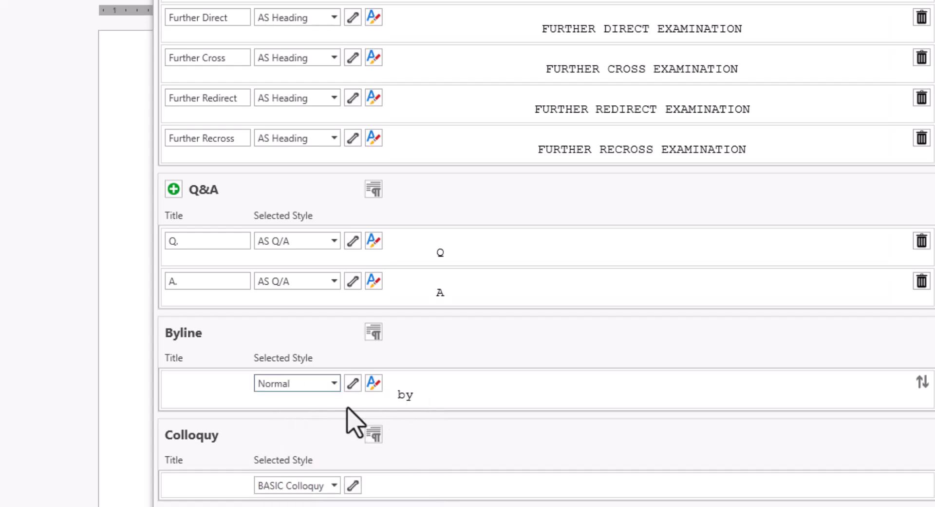
left_click(413, 393)
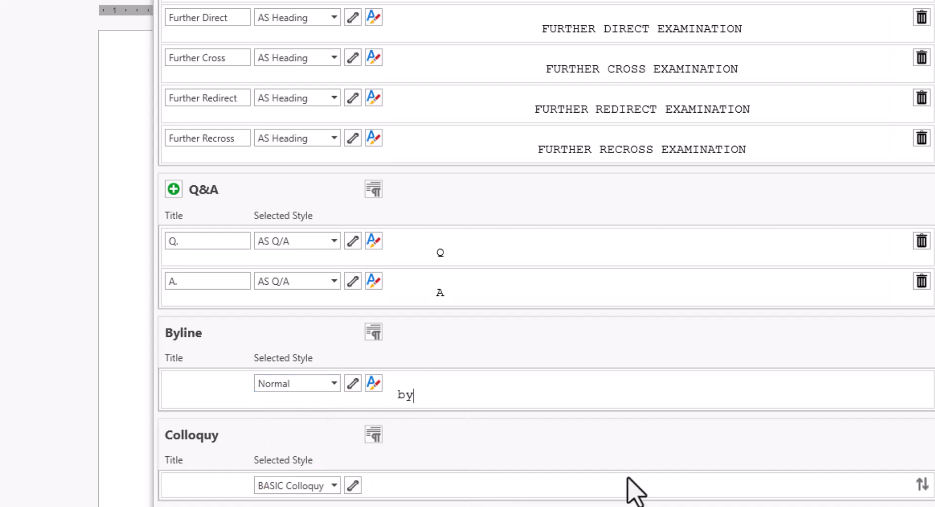
key("BackSpace")
key("BackSpace")
type("BY")
Assign the BASiC QandA style to both the Q. and A. entries in the Q&A section.
left_click(334, 242)
scroll(292, 325, "up", 2)
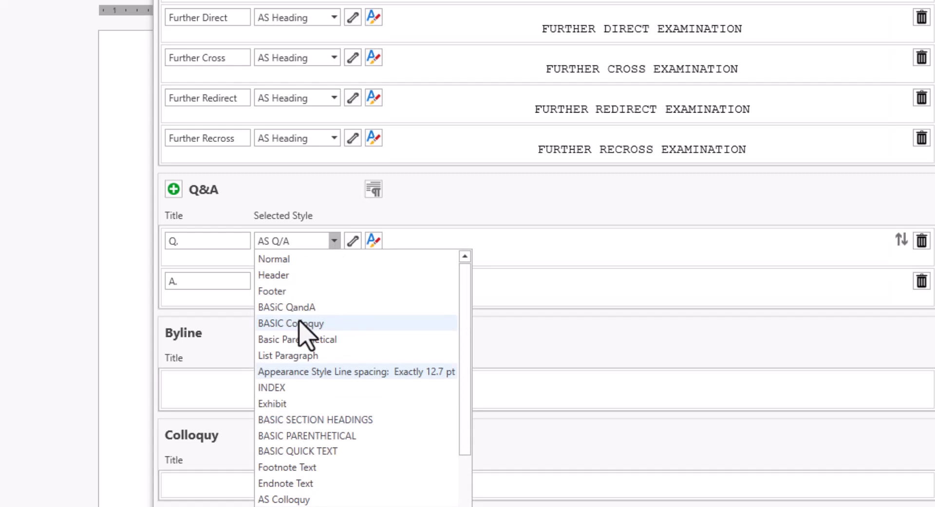
left_click(322, 307)
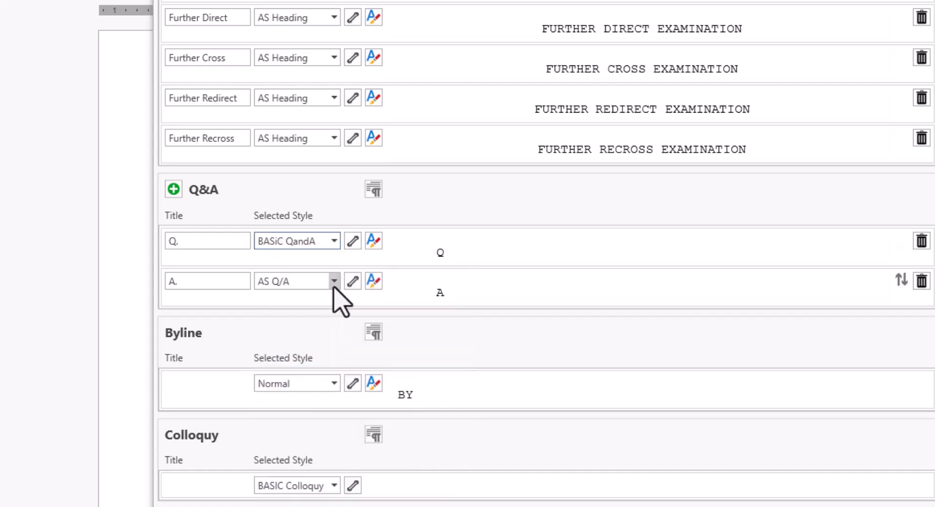
left_click(334, 282)
scroll(317, 360, "up", 2)
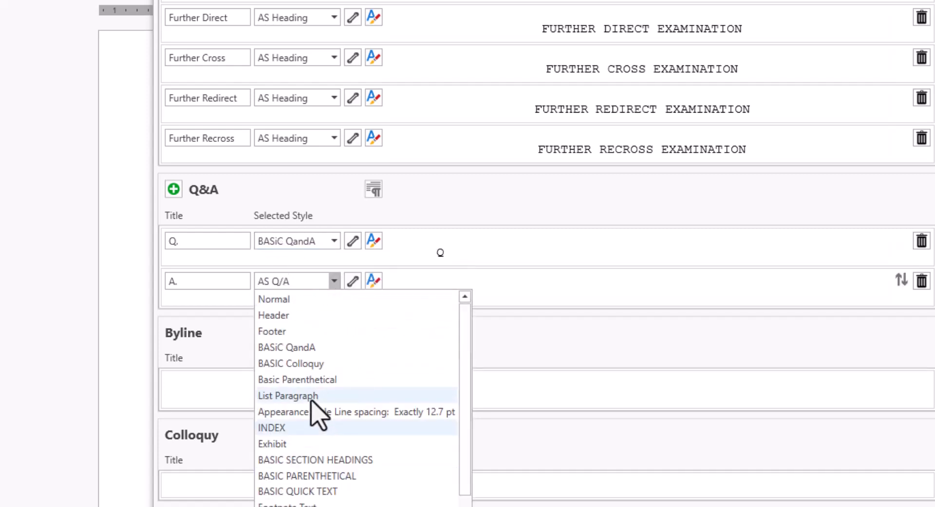
left_click(302, 348)
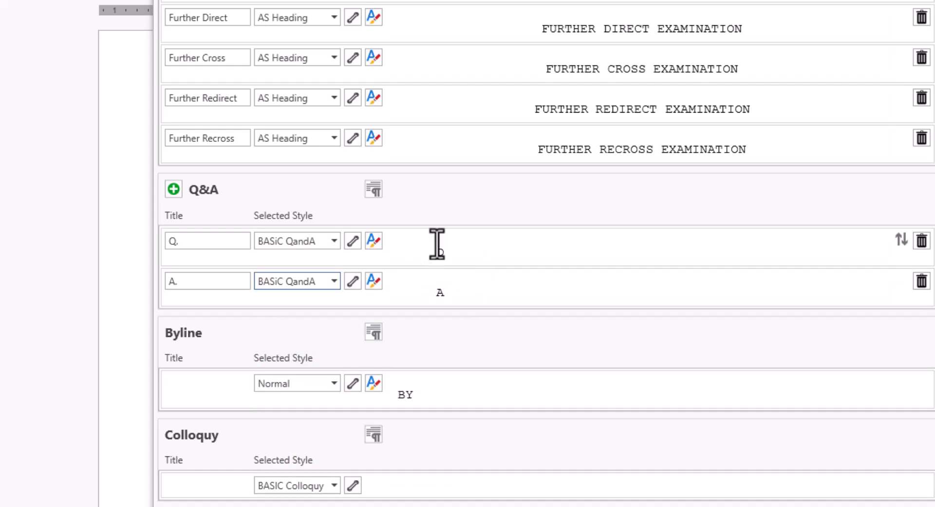
Check the spacing after the Q, A and BY texts using the formatting marks of the Q&A and Byline sections.
left_click(461, 258)
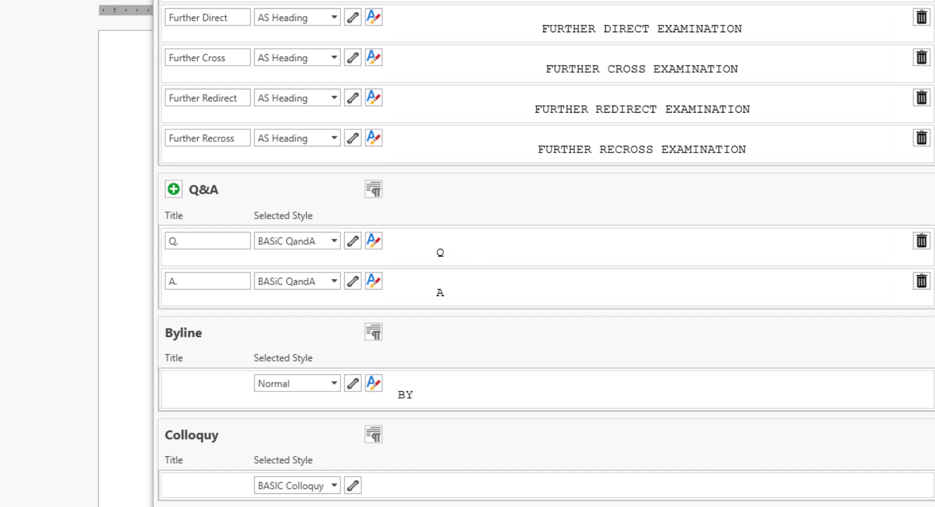
left_click(485, 298)
key("Left")
key("Left")
key("Left")
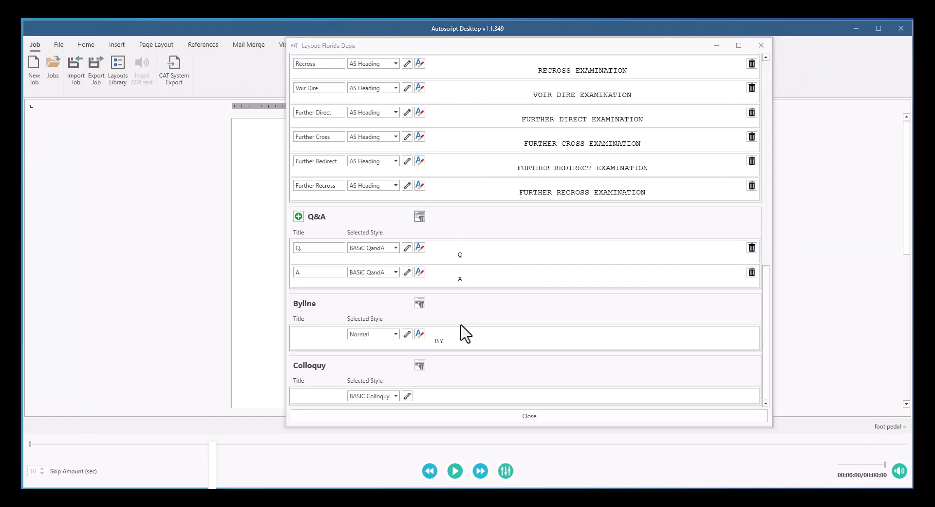
left_click(420, 217)
left_click(420, 305)
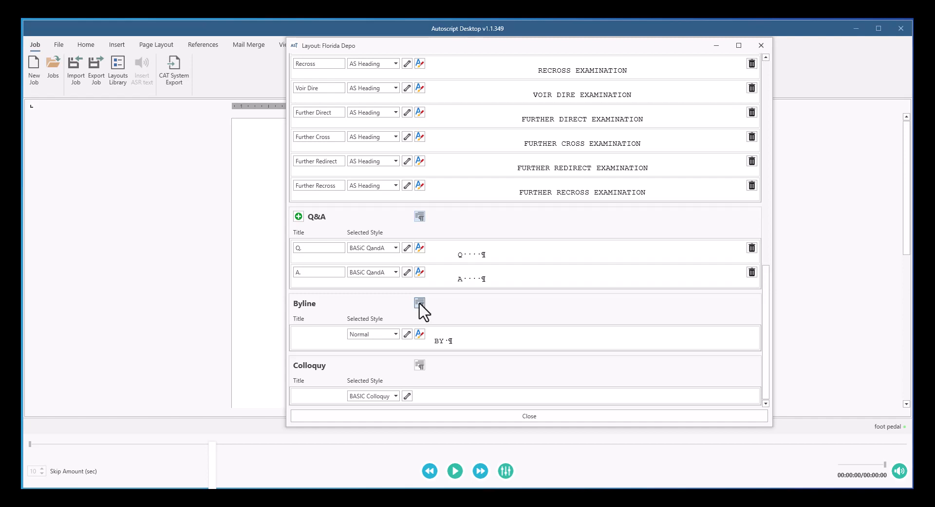
mouse_move(447, 350)
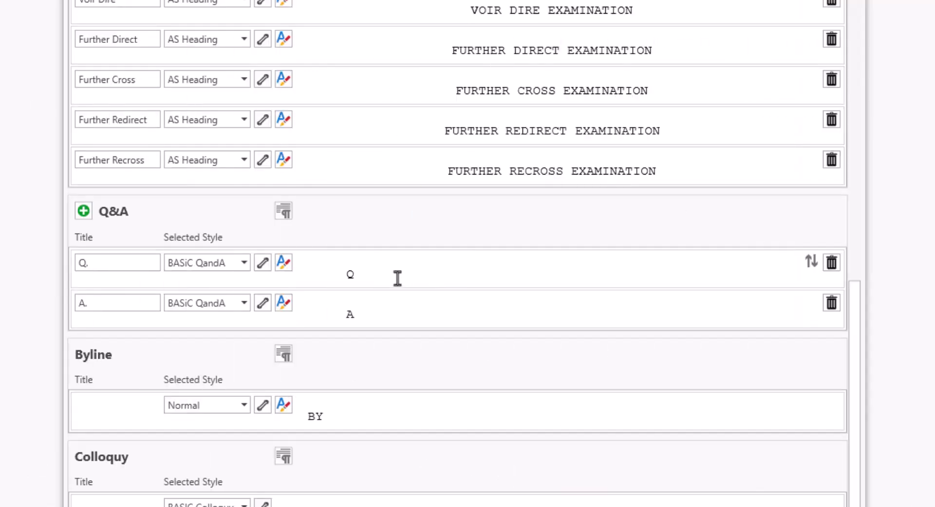
Make the DIRECT EXAMINATION text of the Direct entry bold in the Quick Heading section.
scroll(397, 278, "up", 5)
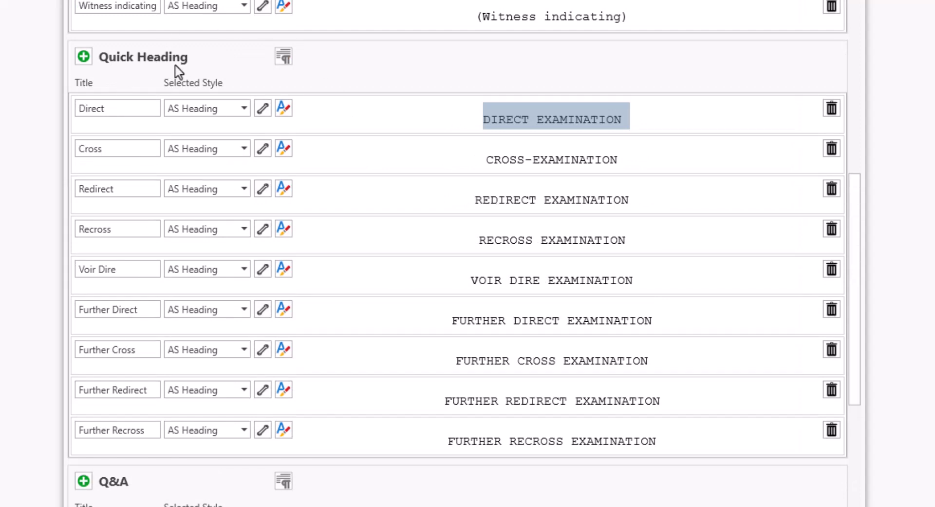
left_click(482, 120)
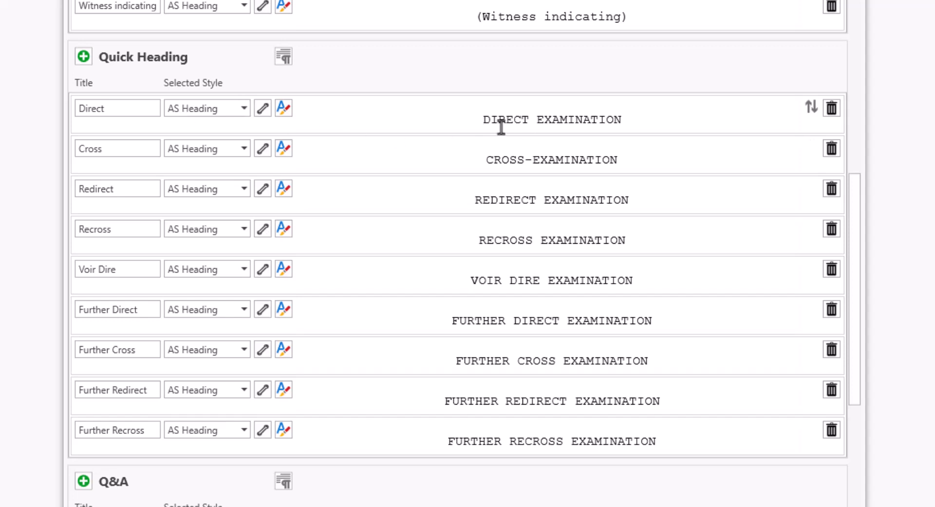
left_click(286, 112)
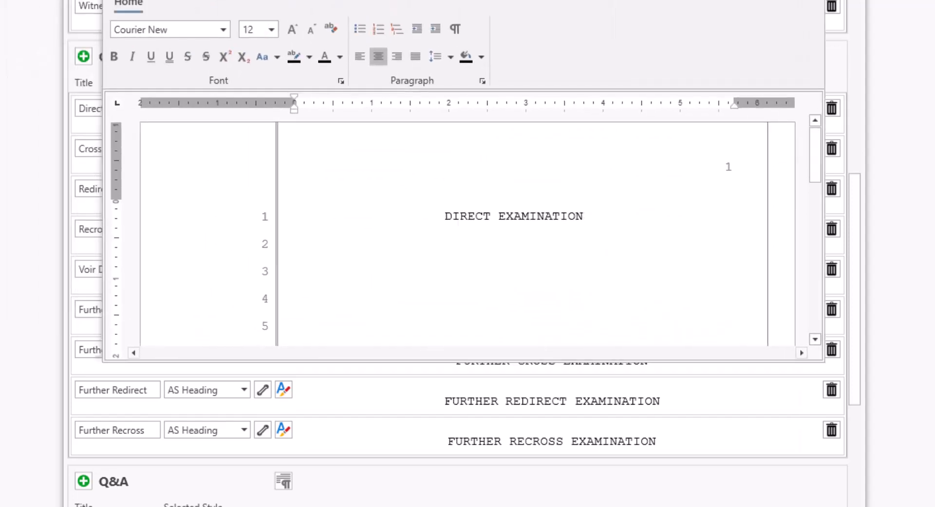
triple_click(586, 217)
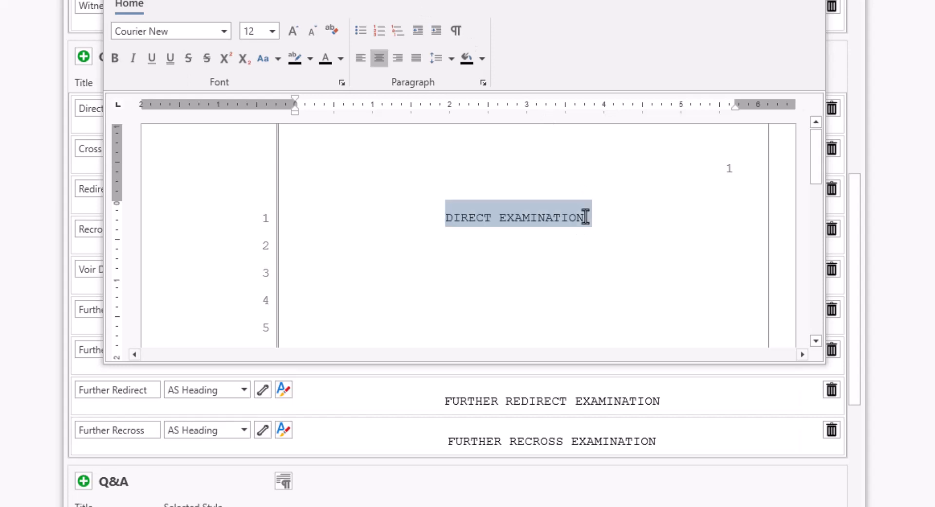
left_click(115, 58)
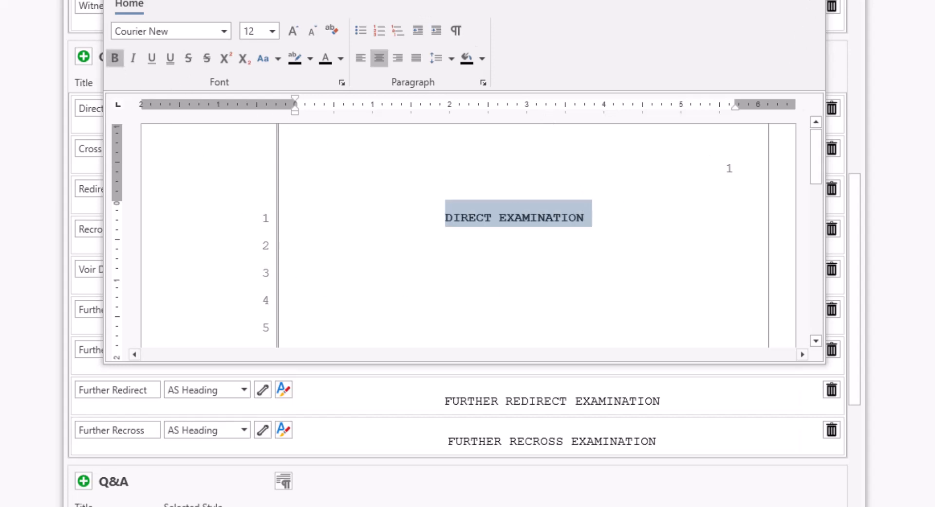
left_click(793, 6)
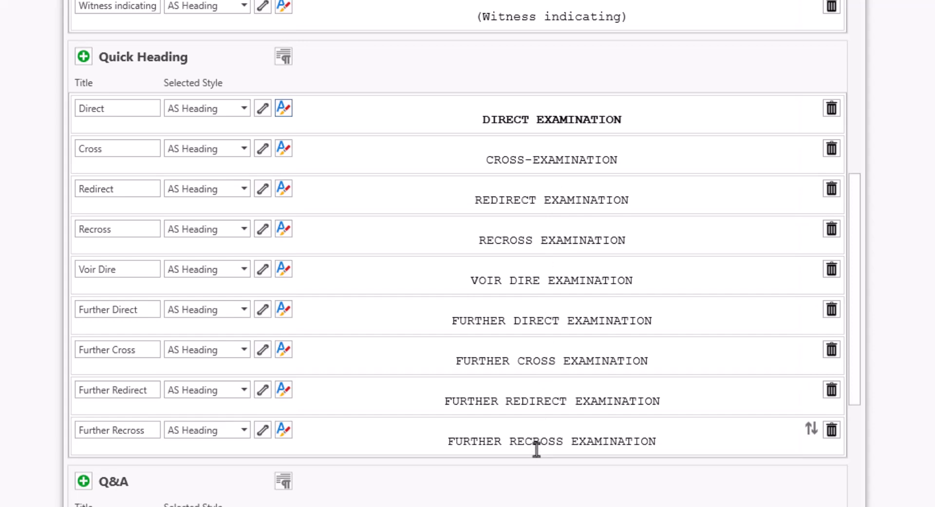
Assign the Normal style to the Off the record parenthetical and change its text to "(Off the record at xx:xx)".
scroll(537, 448, "up", 5)
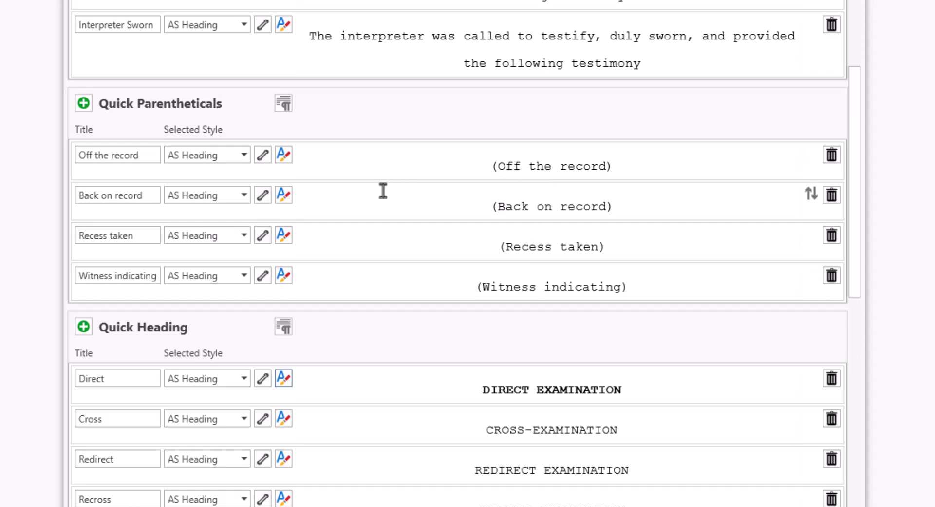
left_click(244, 156)
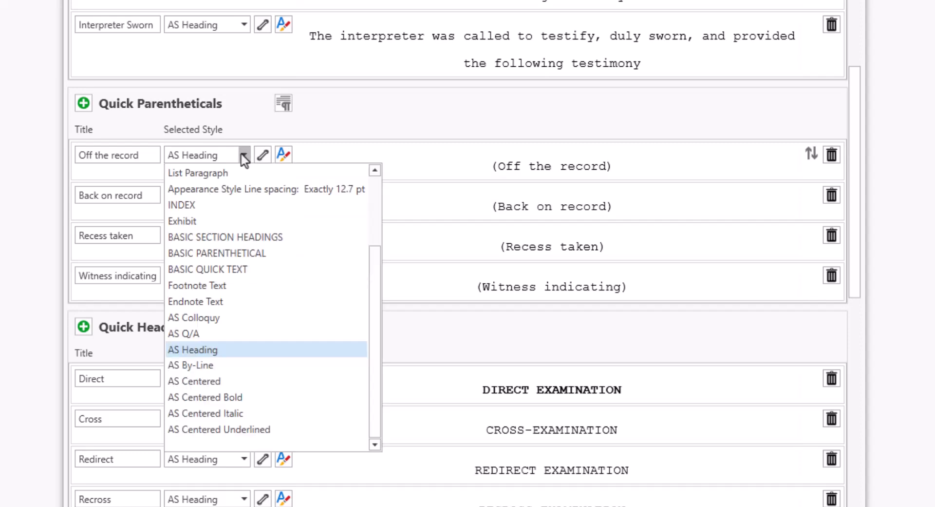
scroll(240, 329, "up", 2)
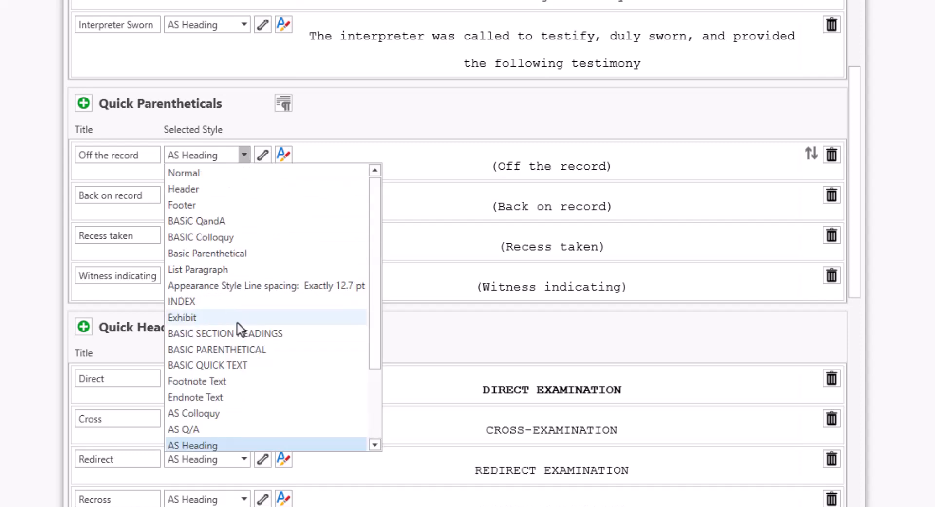
left_click(213, 175)
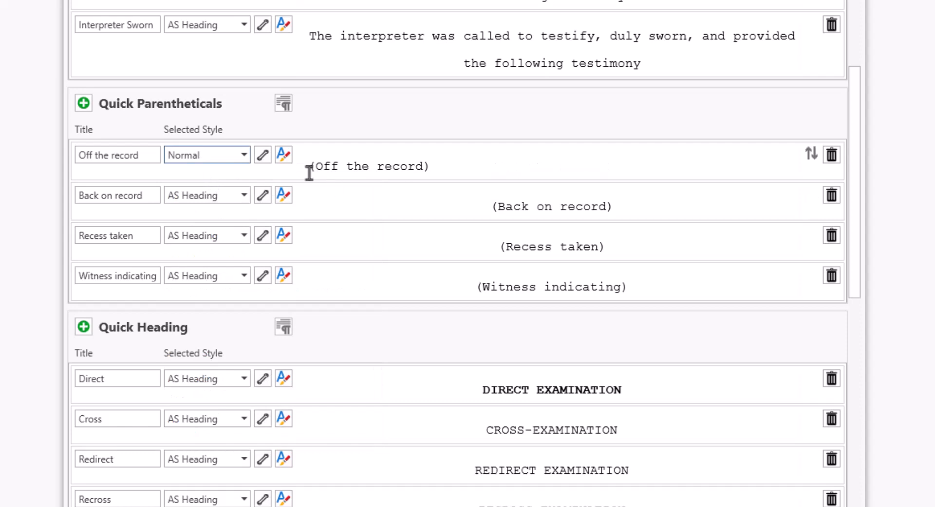
left_click(424, 166)
type("at ")
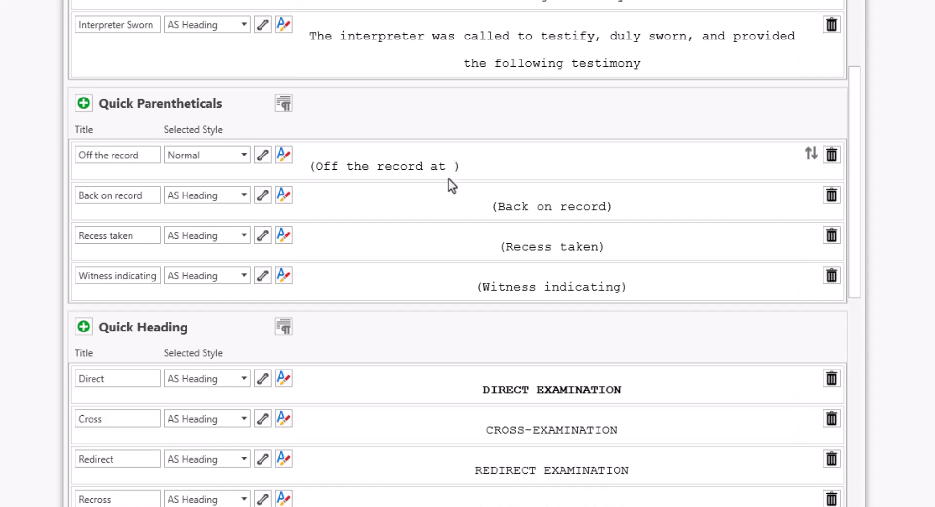
type("xx:xx")
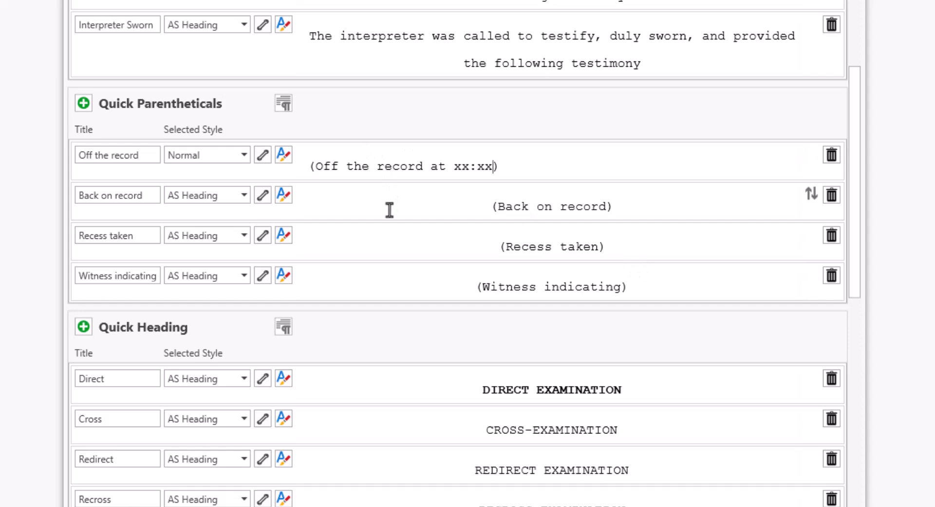
Add an "On the record" quick parenthetical with the text "(On the record at xx:xx)" and delete the Back on record entry.
left_click(80, 105)
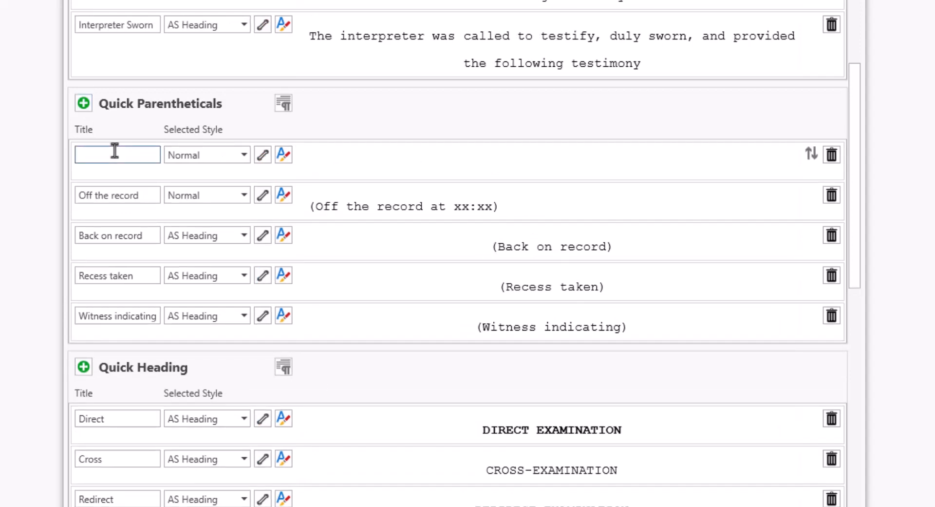
type("Onne")
key("BackSpace")
key("BackSpace")
type("the record")
left_click(312, 156)
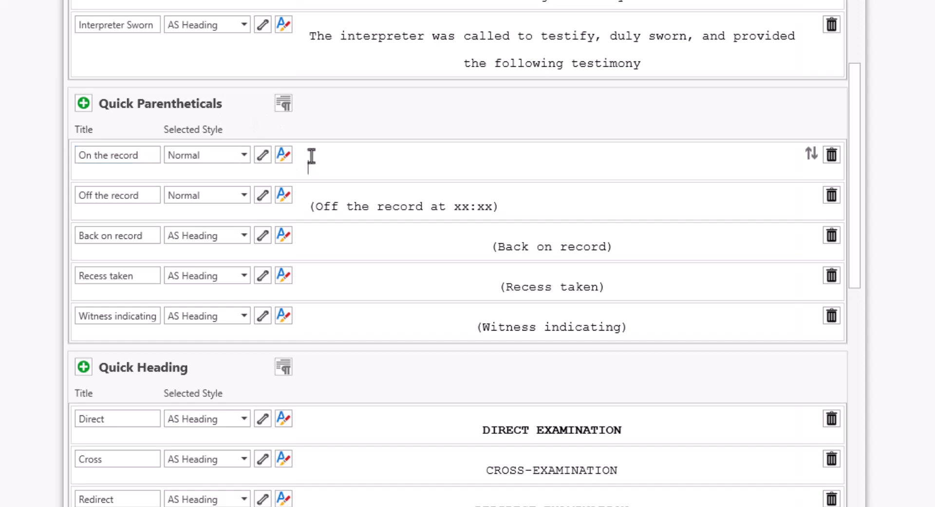
type("(On the record at ")
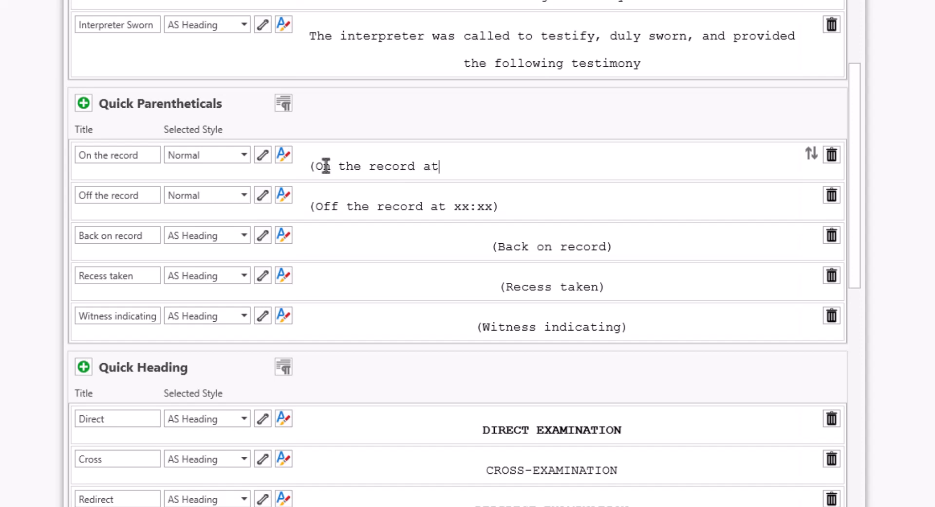
type("xx:xx)")
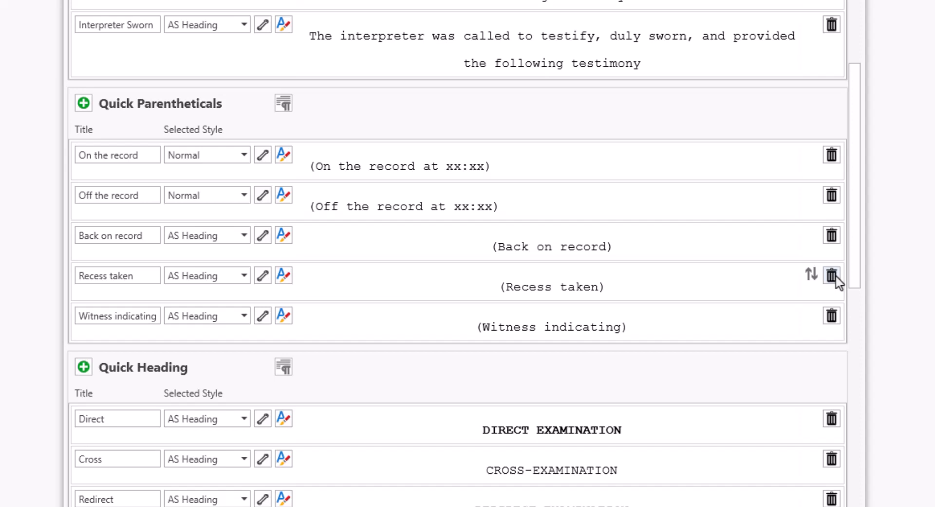
left_click(832, 236)
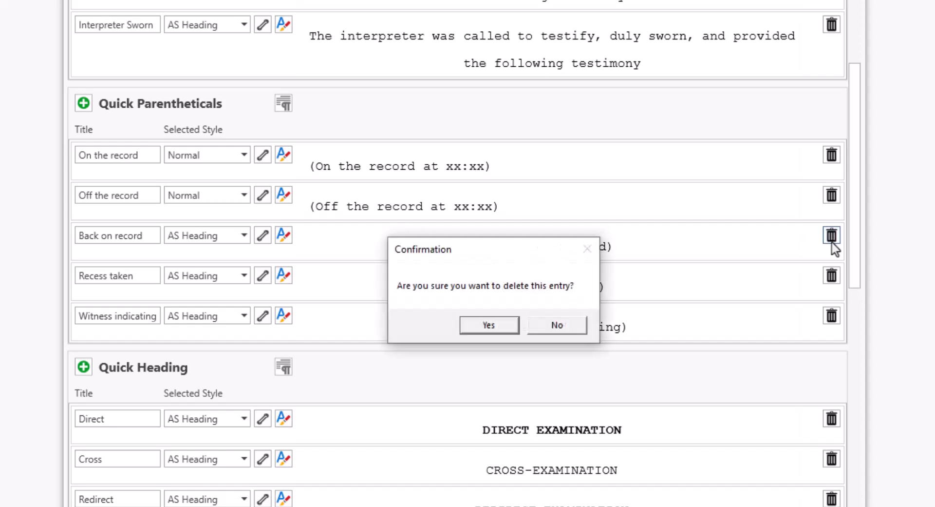
left_click(487, 325)
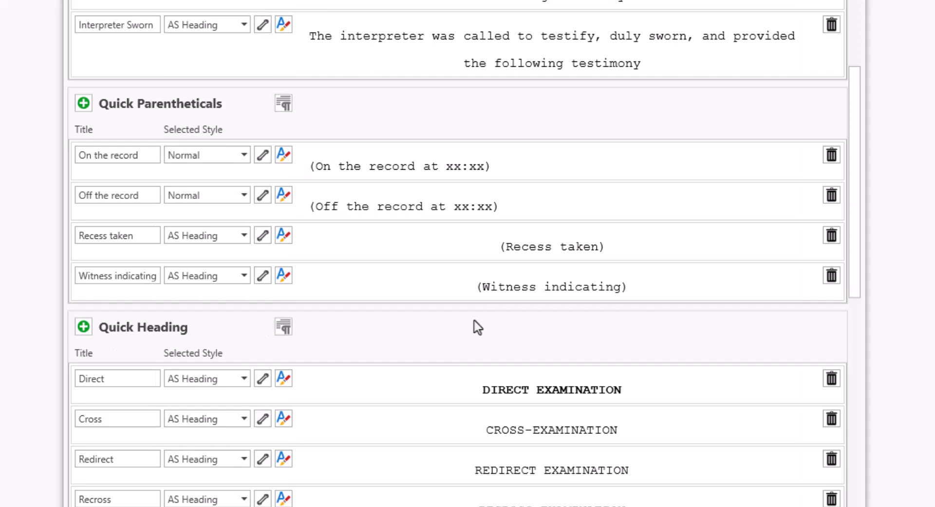
Add a bold WITNESS NAME line above the sworn statement in the Witness Sworn quick text.
scroll(477, 327, "up", 5)
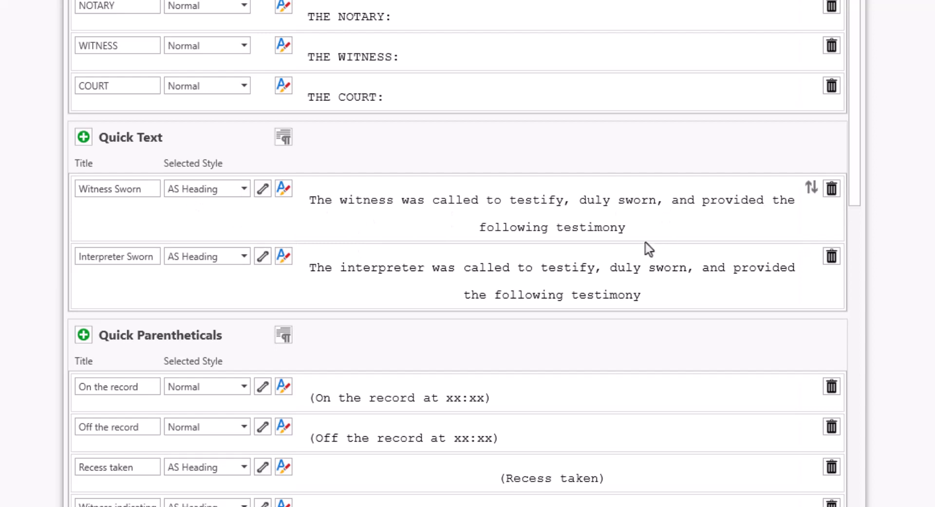
left_click(287, 193)
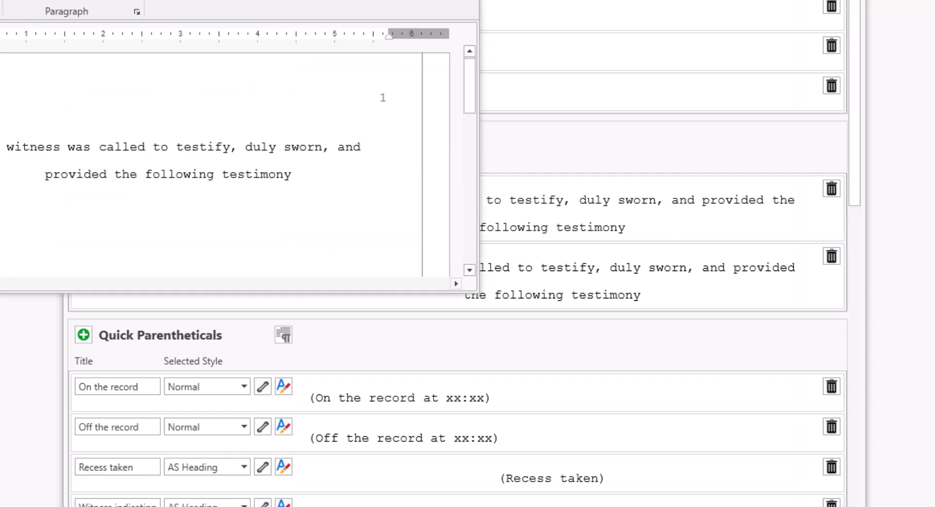
left_click_drag(161, 0, 521, 23)
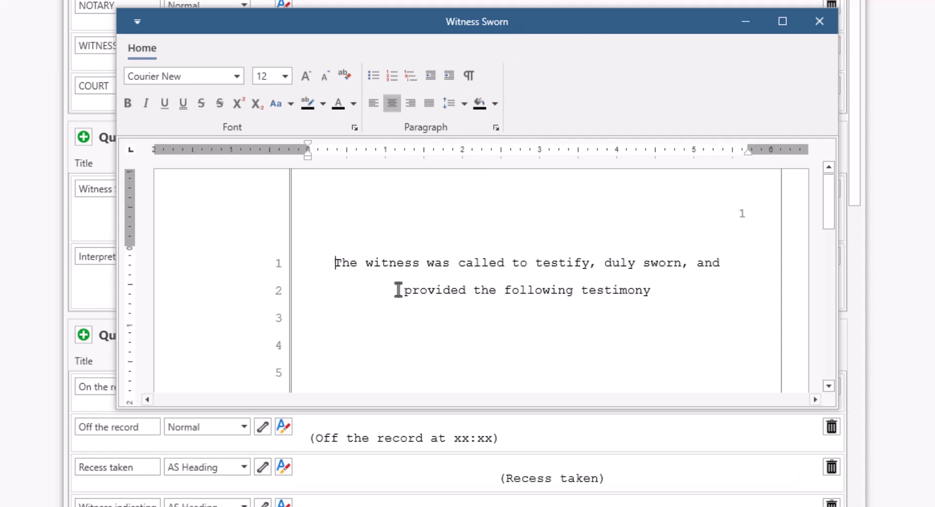
key("Return")
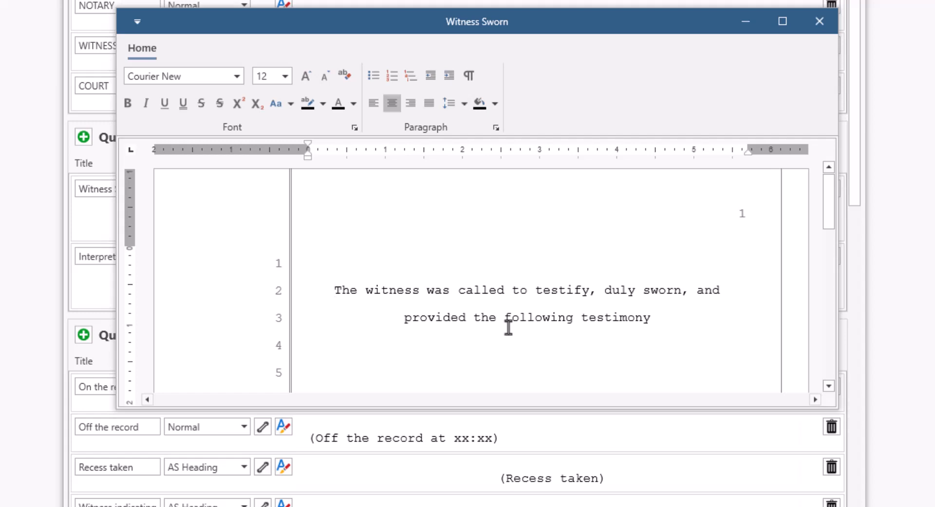
type("WITNESS NAME")
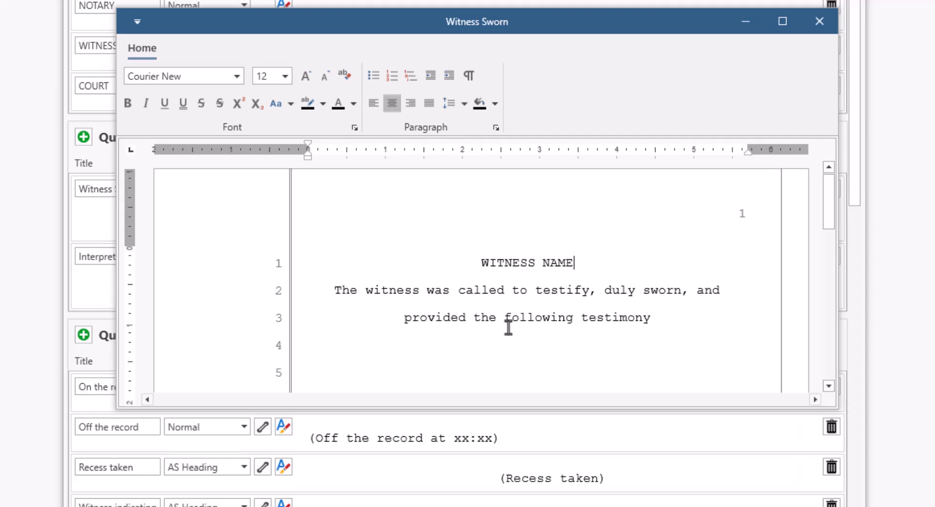
key("shift+Home")
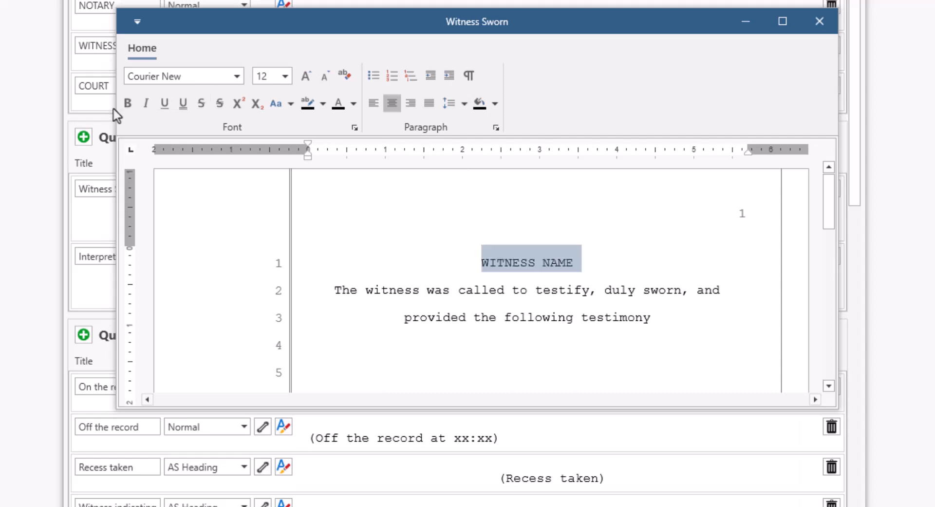
left_click(128, 102)
left_click(613, 256)
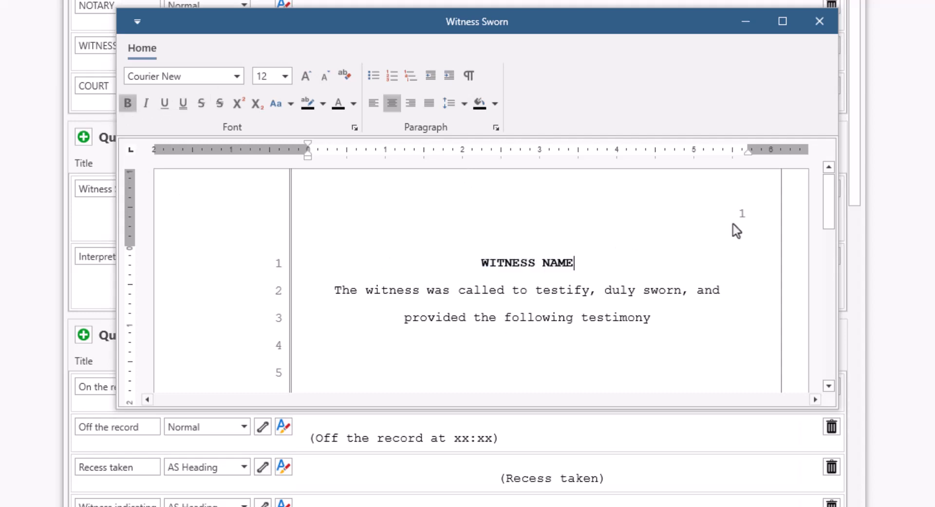
left_click(826, 22)
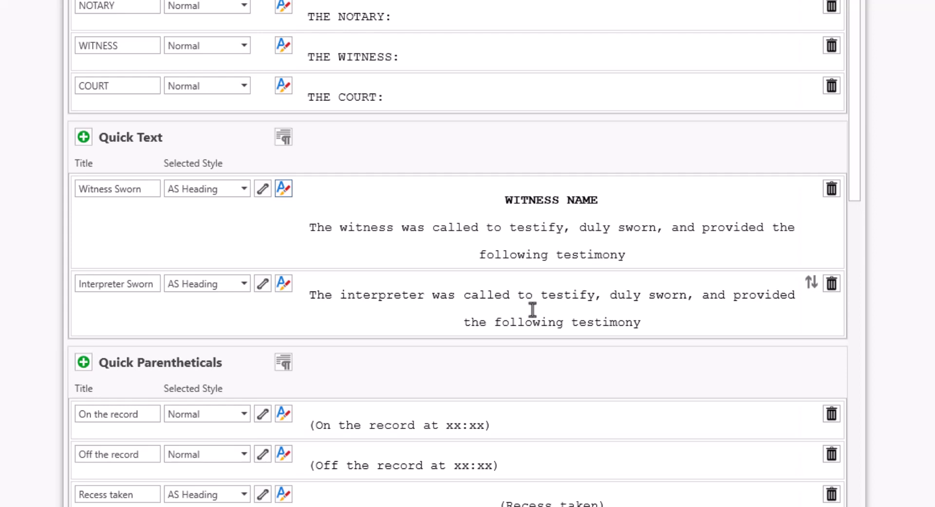
Move the WITNESS speaker to the top of the Speakers list and close the Florida Depo layout.
scroll(533, 309, "up", 2)
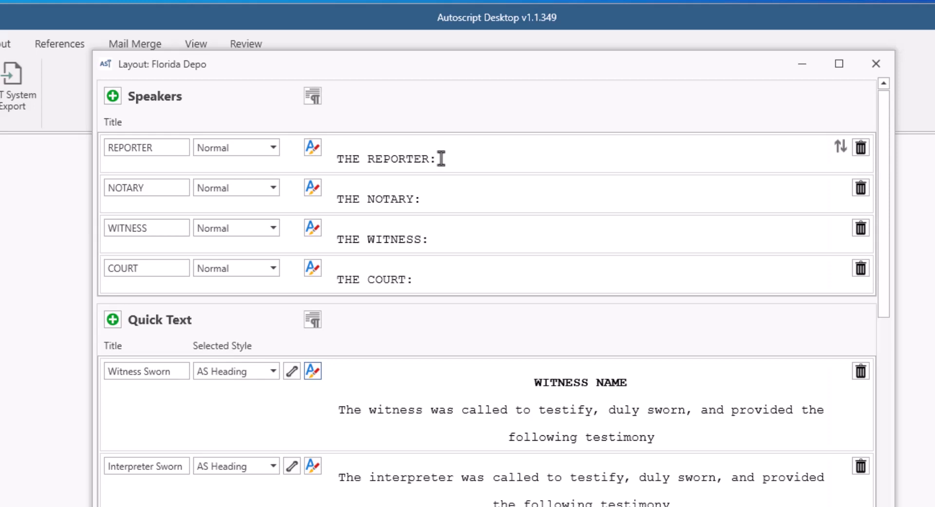
left_click(466, 158)
mouse_move(836, 235)
left_click_drag(841, 238, 837, 149)
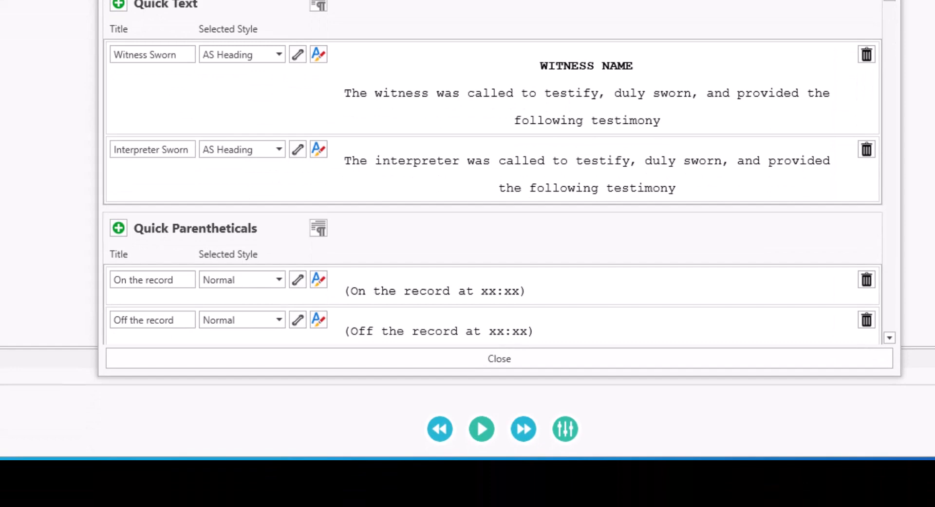
left_click(519, 367)
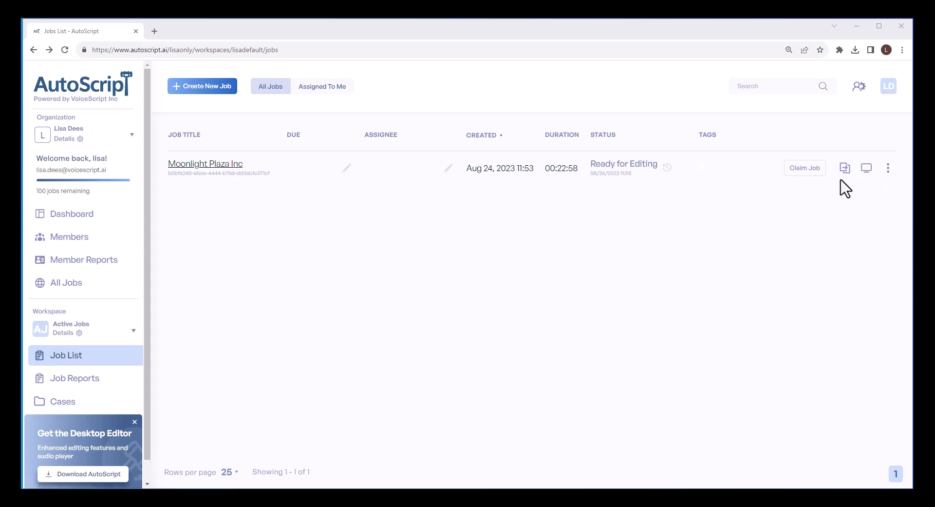
Import the ASR transcript of the Moonlight Plaza Inc job from the web job list into AutoScript Desktop and apply the Florida Depo layout.
left_click(867, 172)
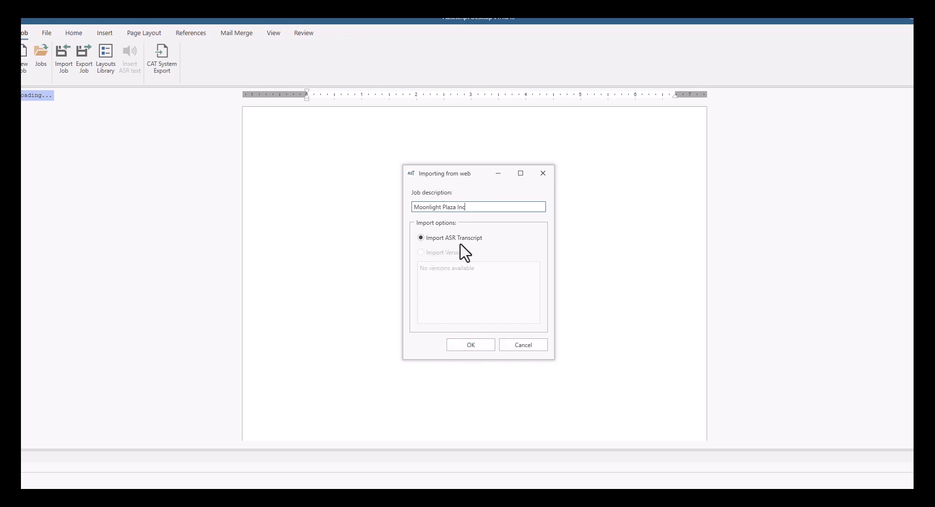
left_click(471, 345)
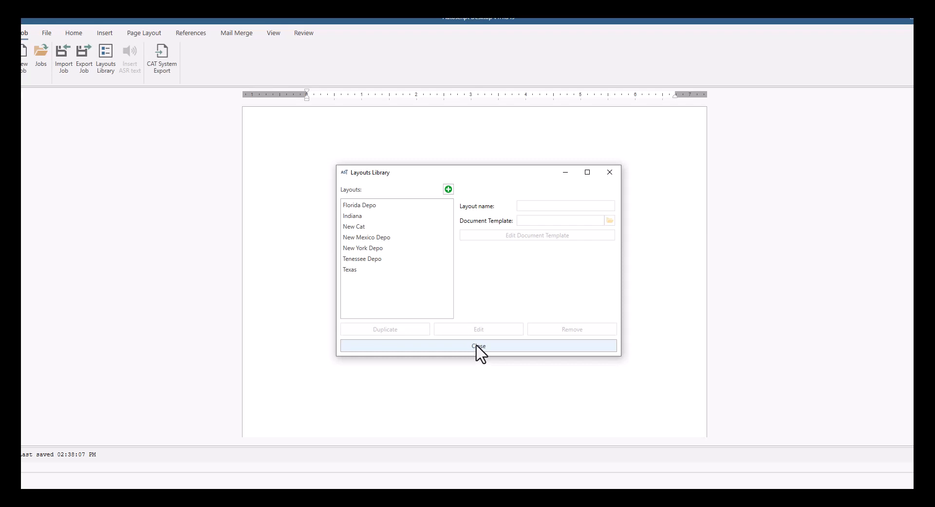
left_click(391, 207)
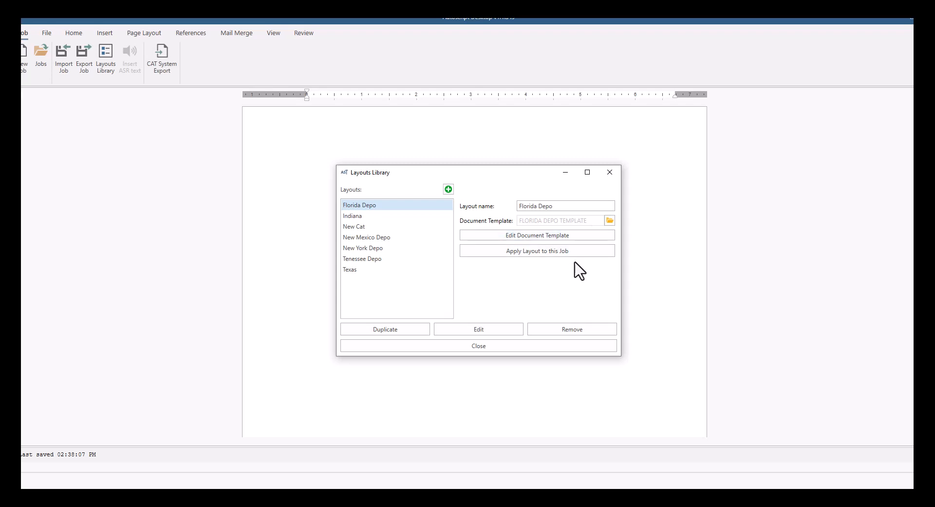
left_click(523, 258)
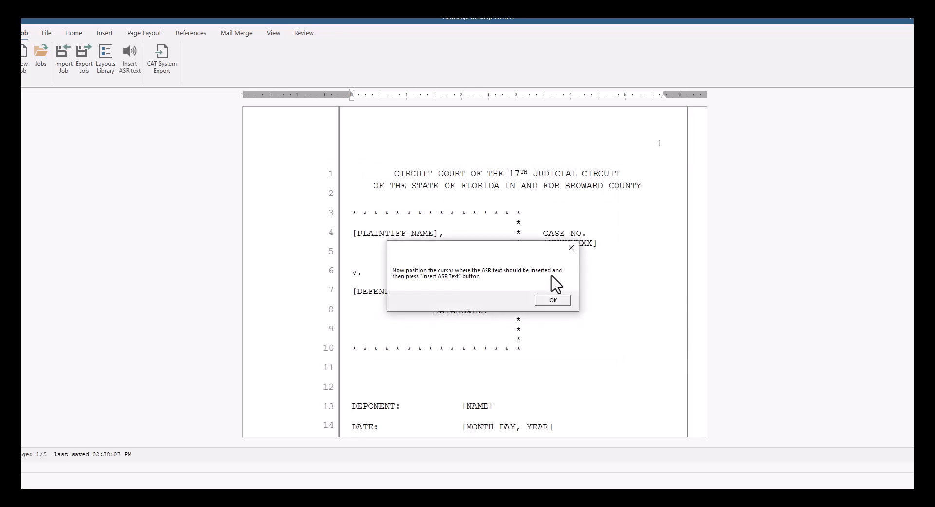
left_click(553, 300)
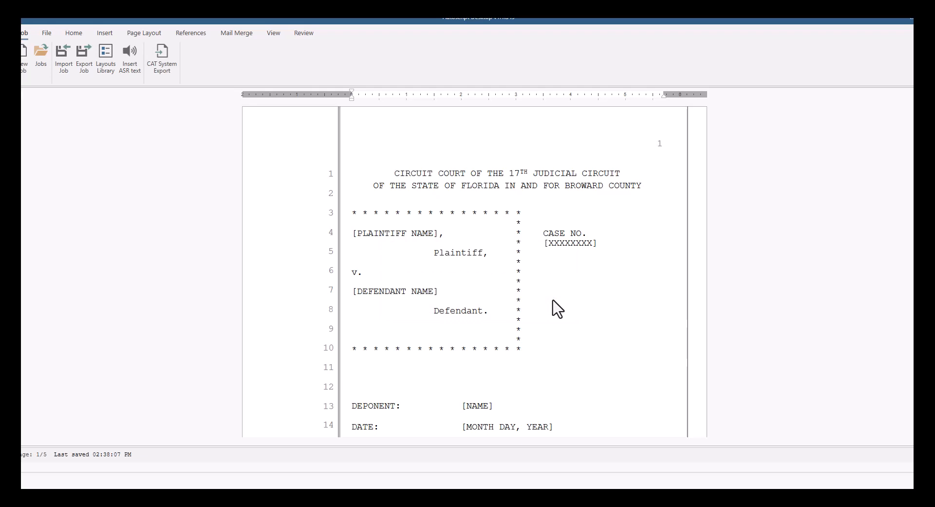
Replace the [INSERT ASR HERE] placeholder under the PROCEEDING heading with the job's ASR text.
scroll(553, 300, "down", 15)
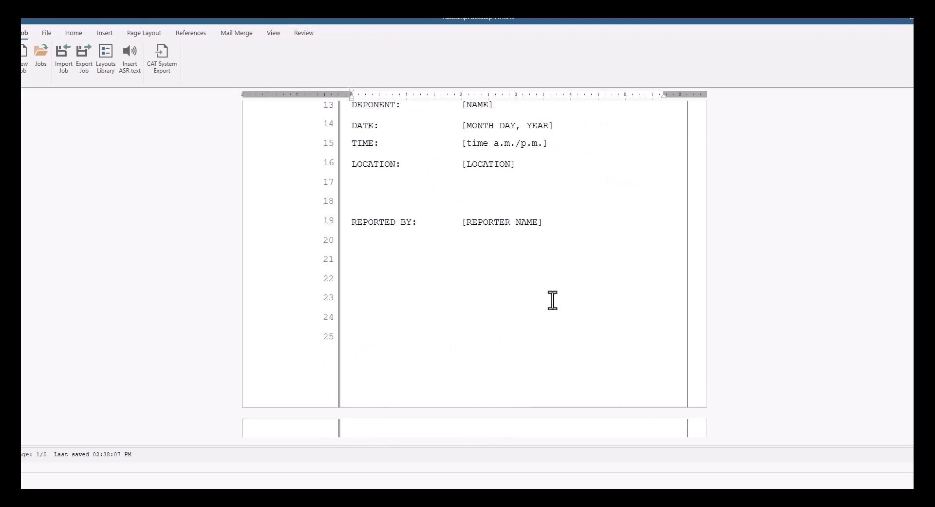
scroll(553, 300, "down", 15)
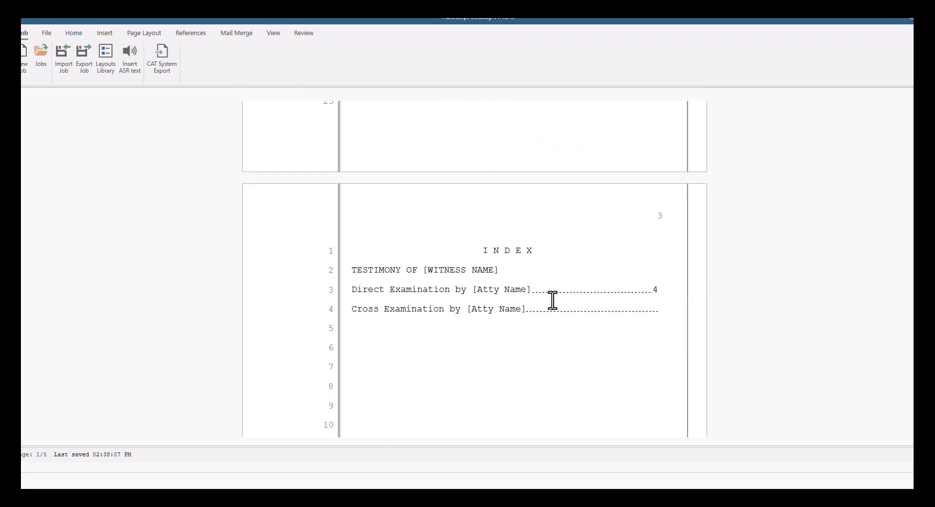
scroll(553, 300, "down", 5)
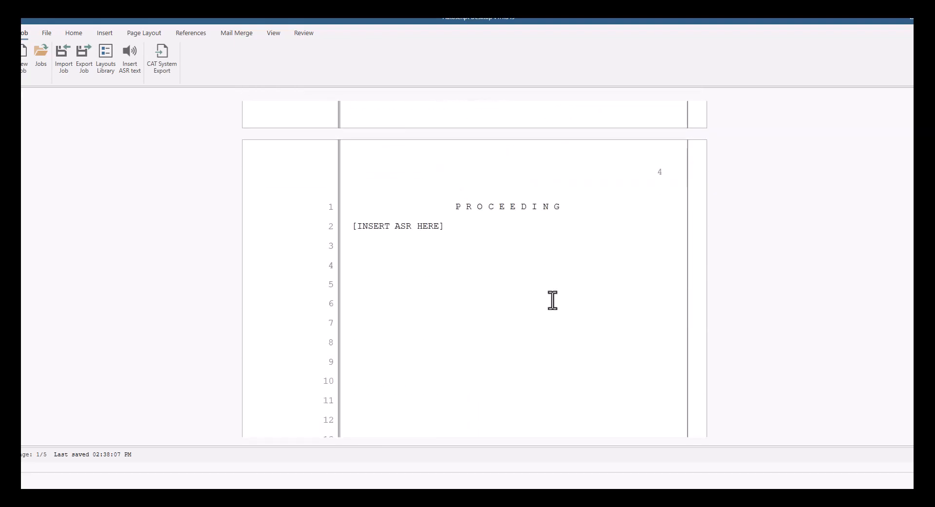
left_click(446, 227)
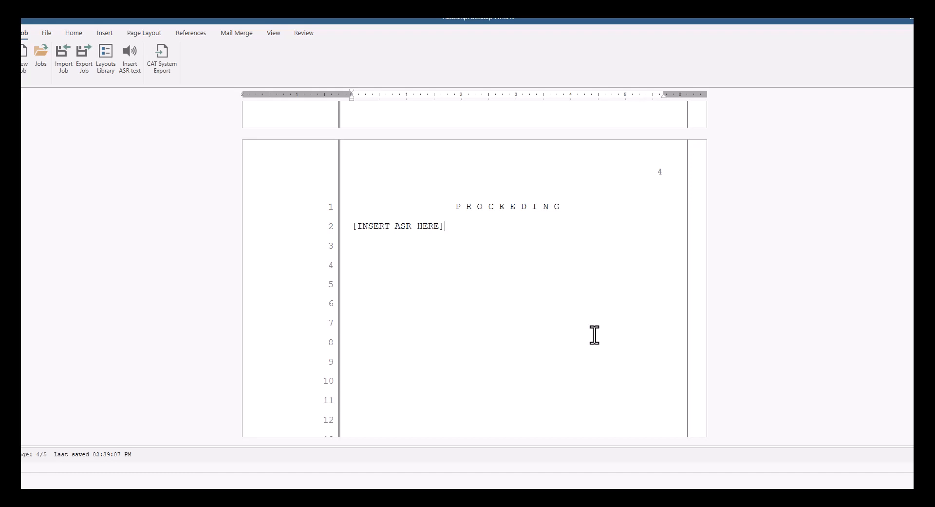
key("shift+Home")
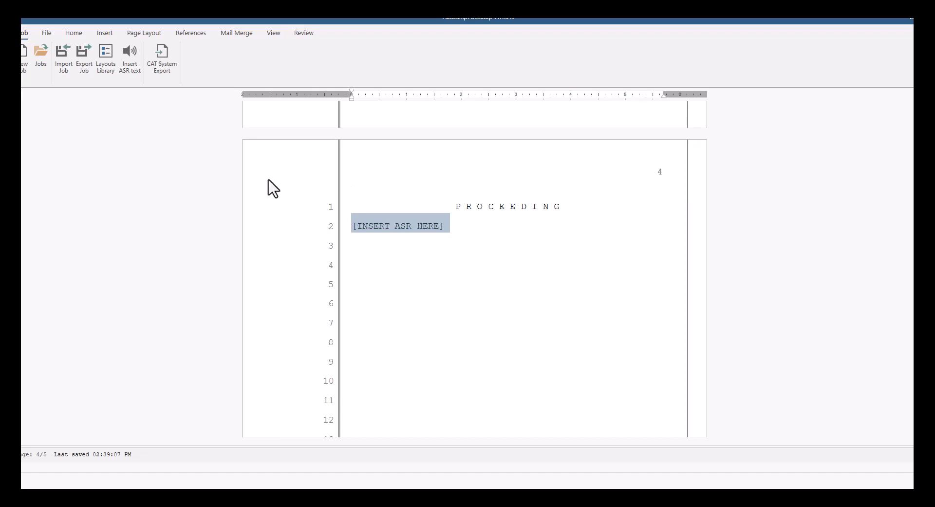
left_click(132, 62)
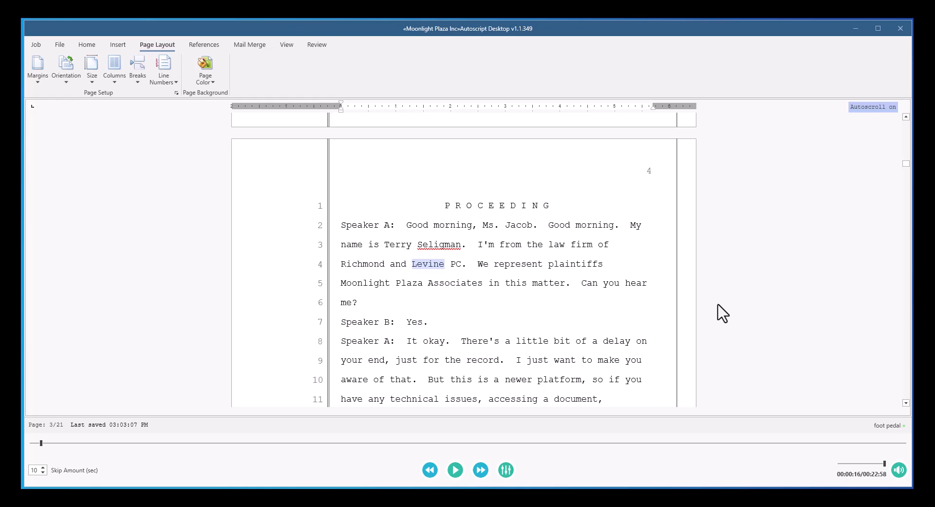
scroll(518, 331, "up", 8)
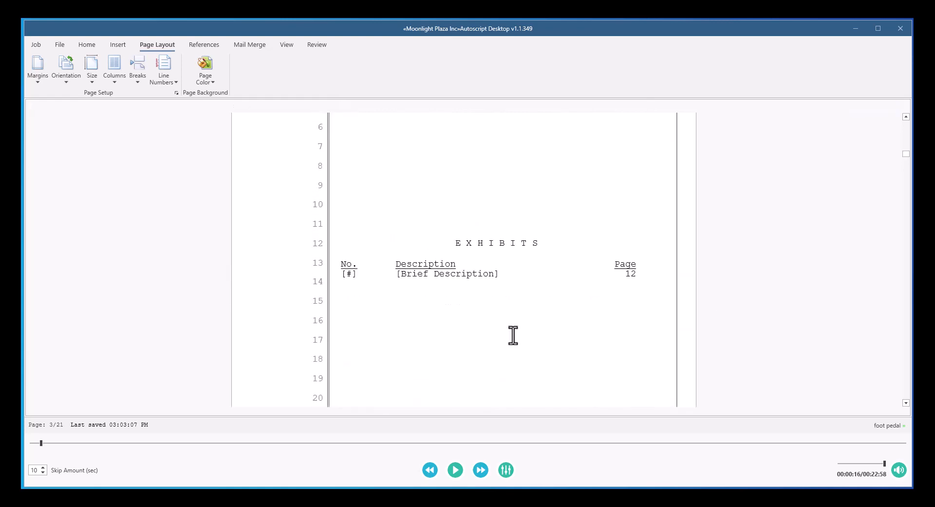
scroll(514, 335, "up", 4)
scroll(513, 335, "down", 4)
scroll(514, 335, "down", 8)
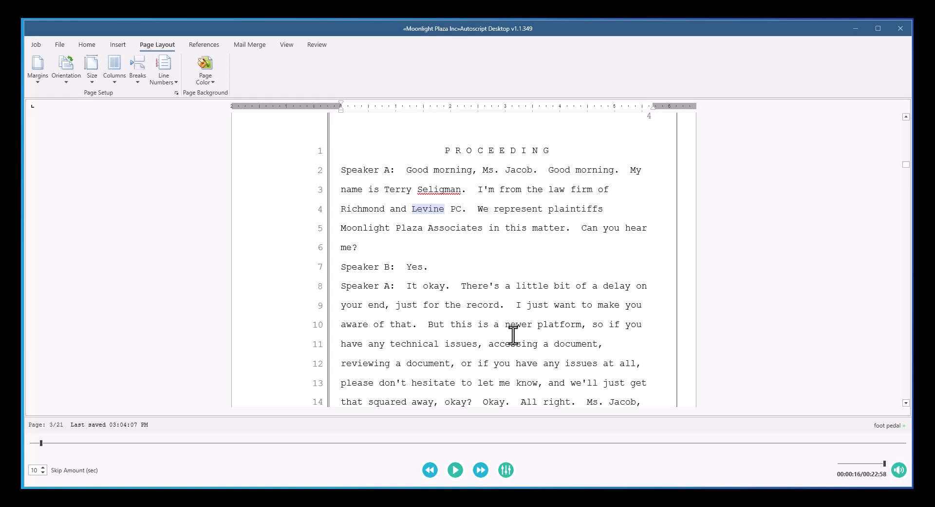
Fill in the blank first speaker of the current job layout with an attorney's surname and a capitalized "MS." label ending in a colon.
left_click(86, 46)
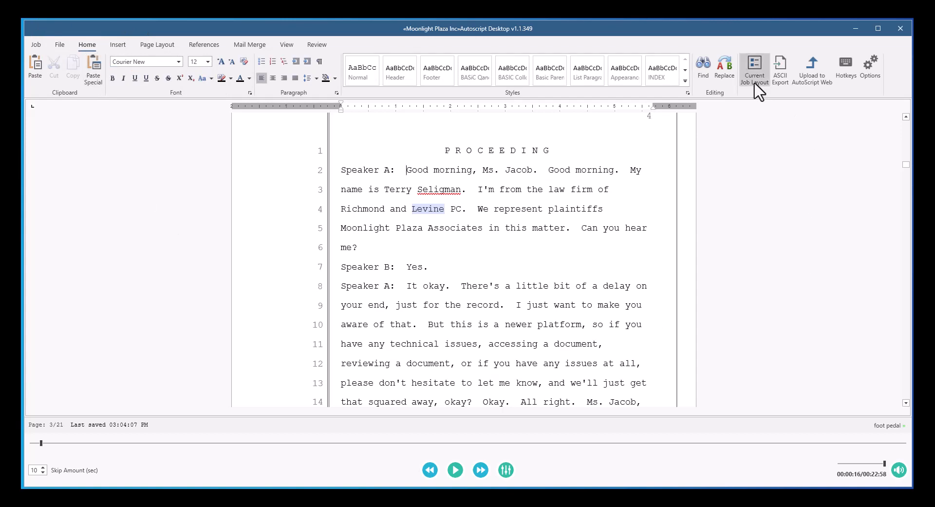
left_click(755, 80)
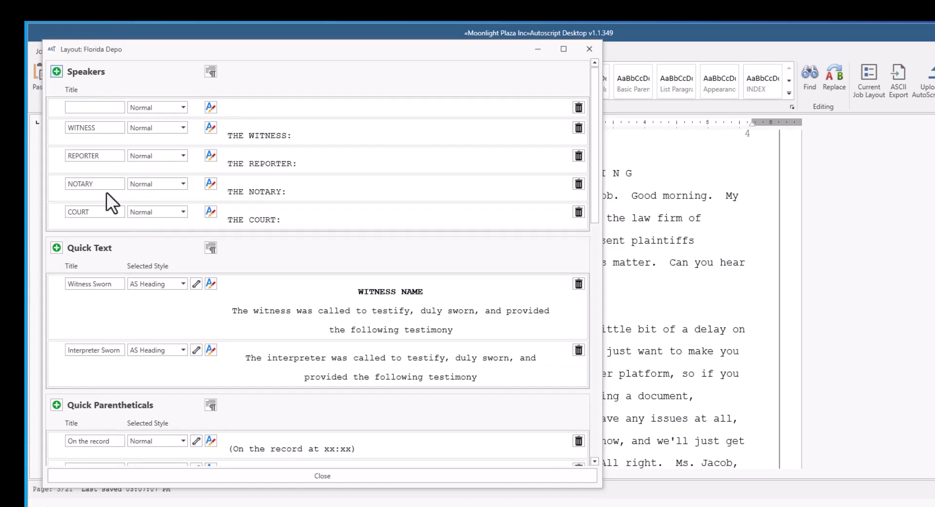
left_click(70, 108)
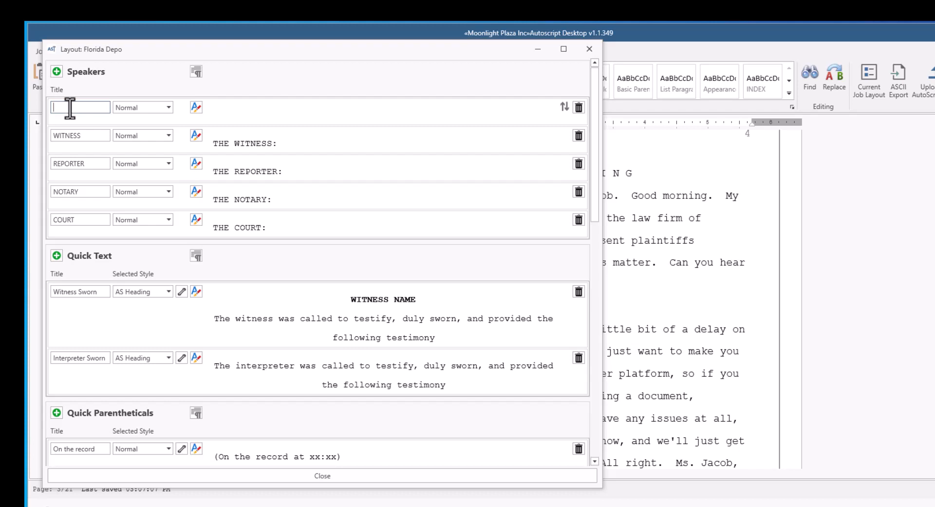
type("Atriano")
left_click(231, 112)
type("MS. A")
type("T")
type("RA")
type("INO:")
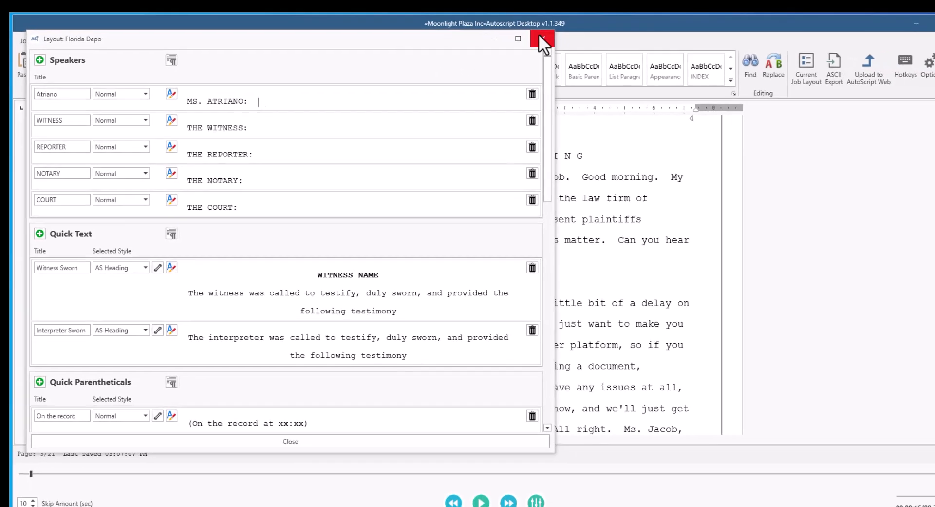
left_click(589, 48)
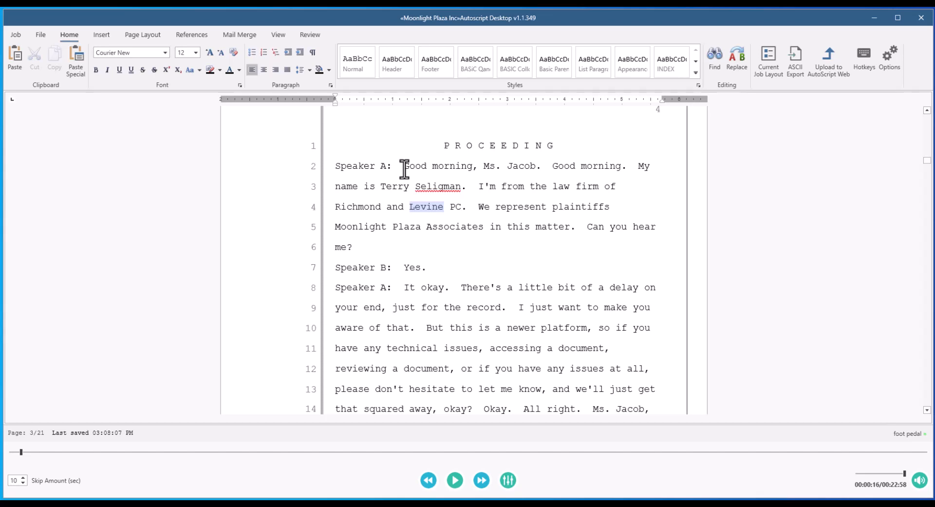
Add the Speaker A attorney to the job's Speakers list from the speaker picker, with a surname title and a capitalized "MS." label.
left_click(404, 168)
key("shift+Home")
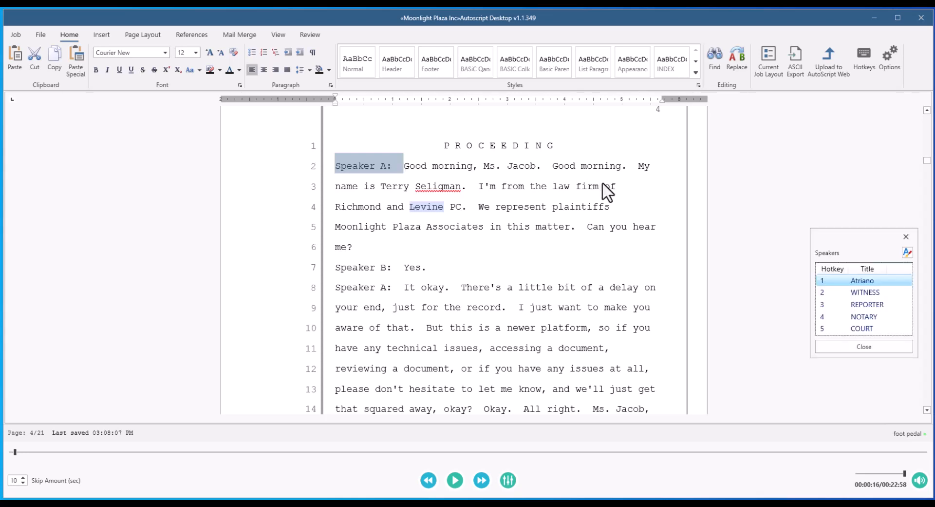
left_click_drag(860, 231, 631, 118)
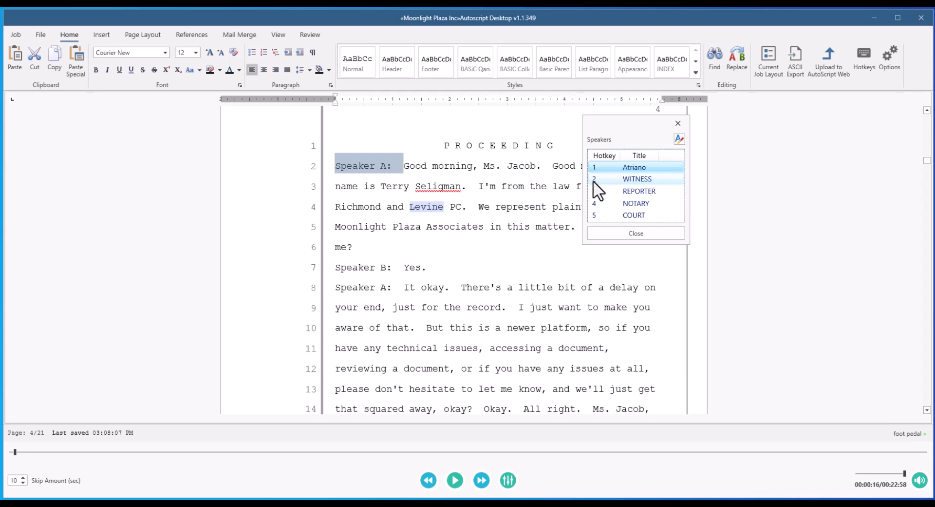
left_click(680, 139)
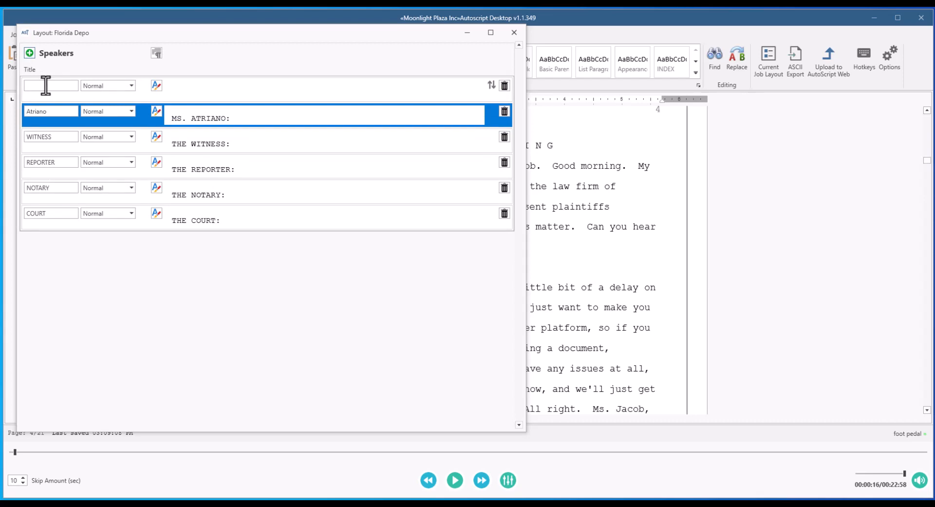
left_click(45, 85)
type("Sel")
left_click(174, 93)
type("MS. SELIGMAN:")
left_click(514, 33)
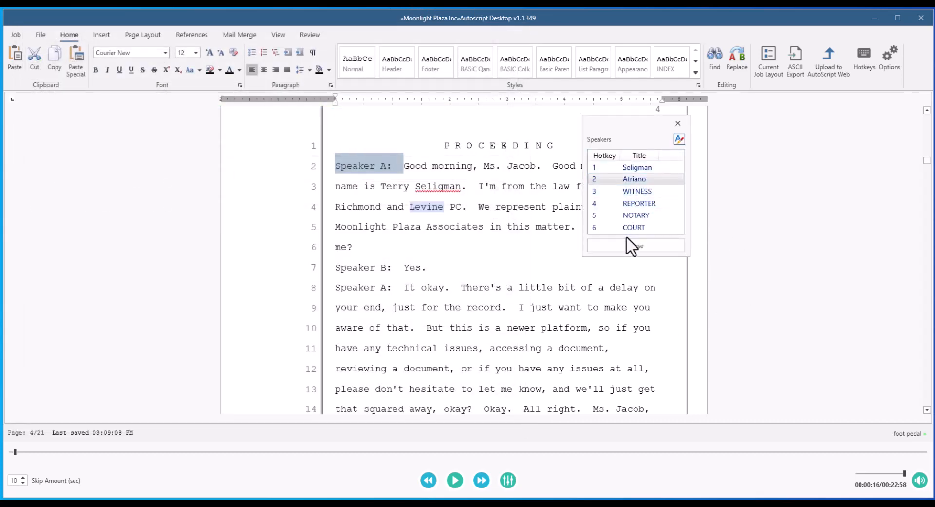
left_click(678, 124)
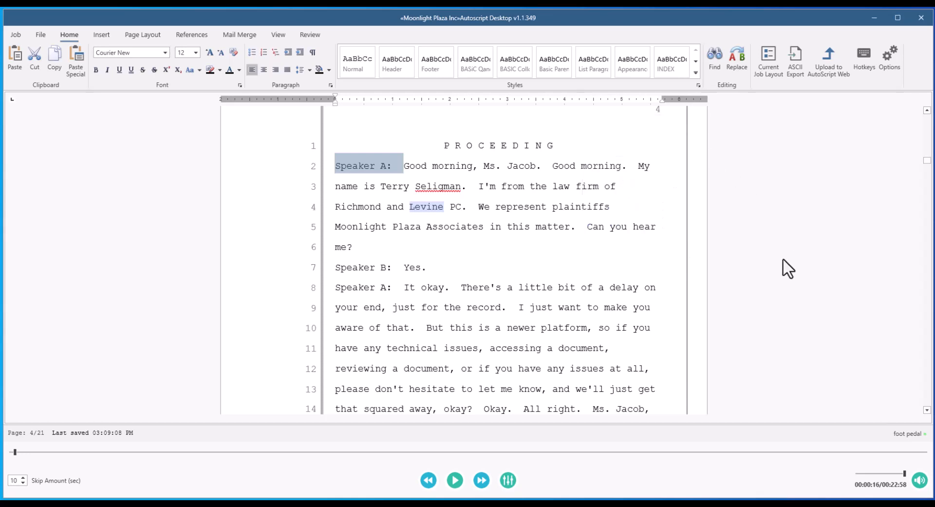
Review the insert commands available in the transcript and the AutoScript hotkeys for player and other operations.
left_click(407, 171)
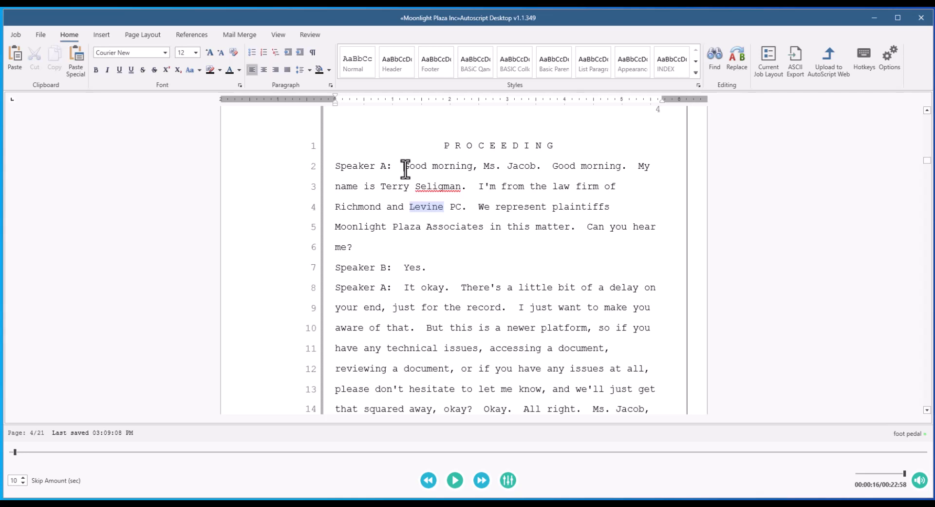
right_click(405, 167)
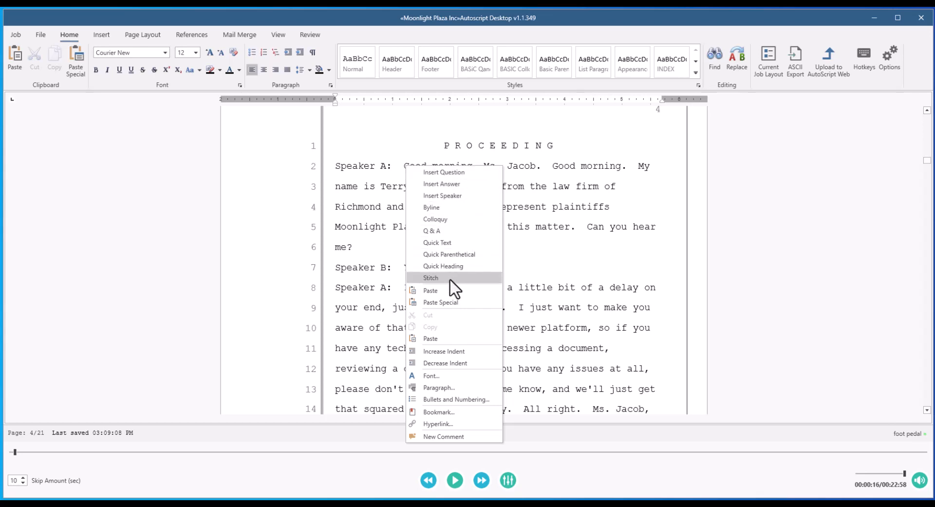
left_click(533, 189)
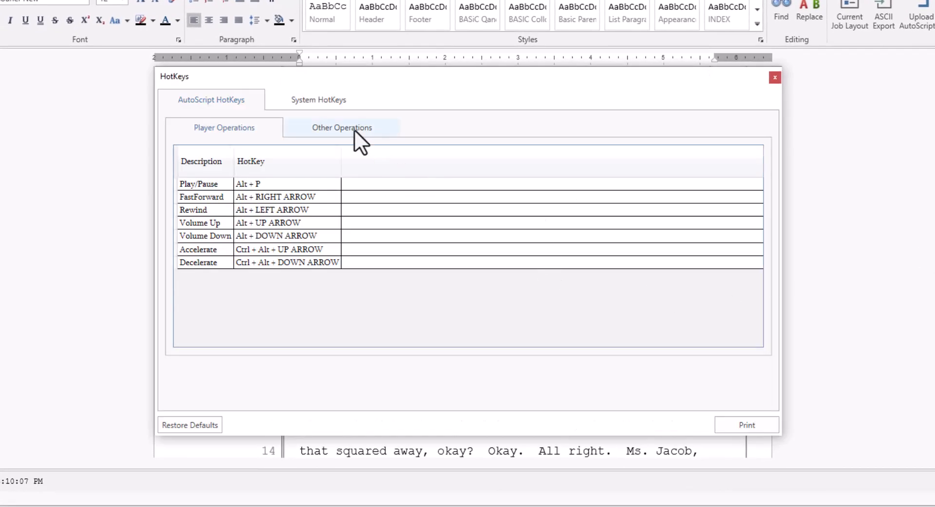
left_click(354, 130)
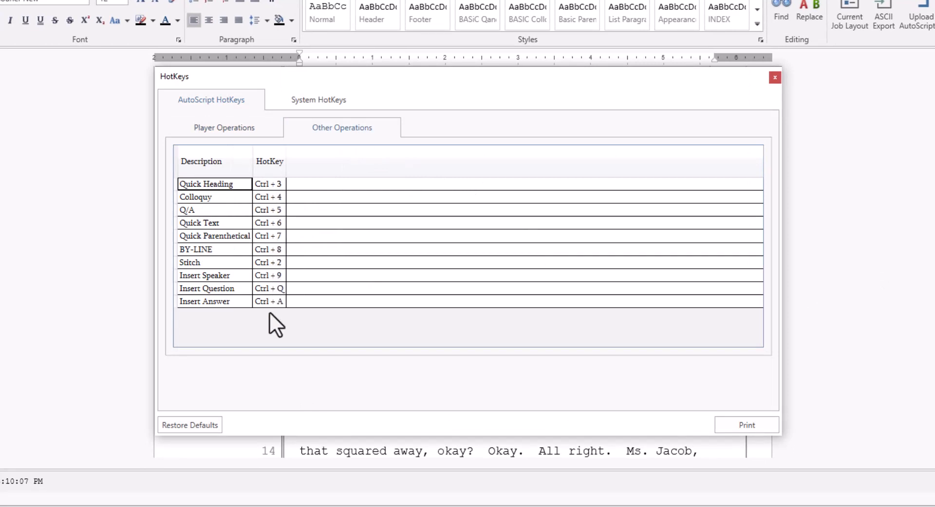
left_click(775, 78)
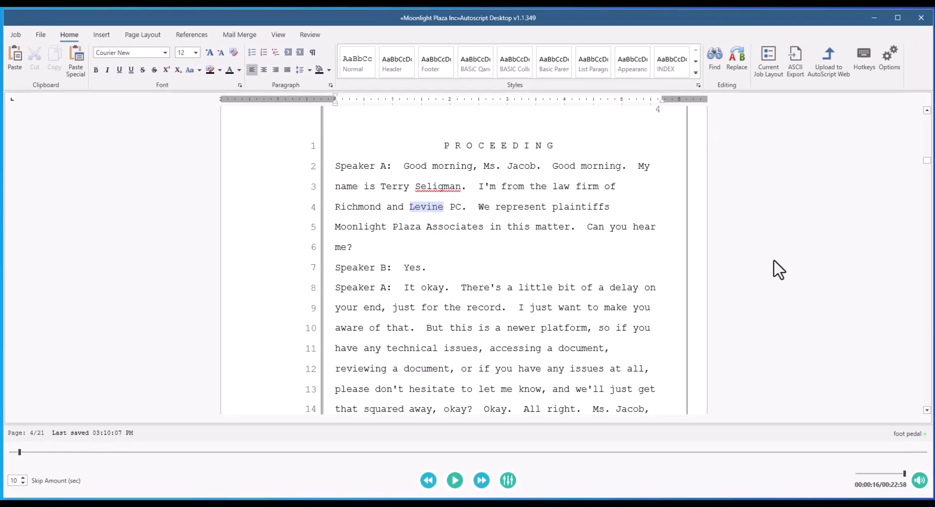
Play and pause the audio from the first transcript line, and review the general audio synchronization and highlighting options.
left_click(405, 166)
key("F5")
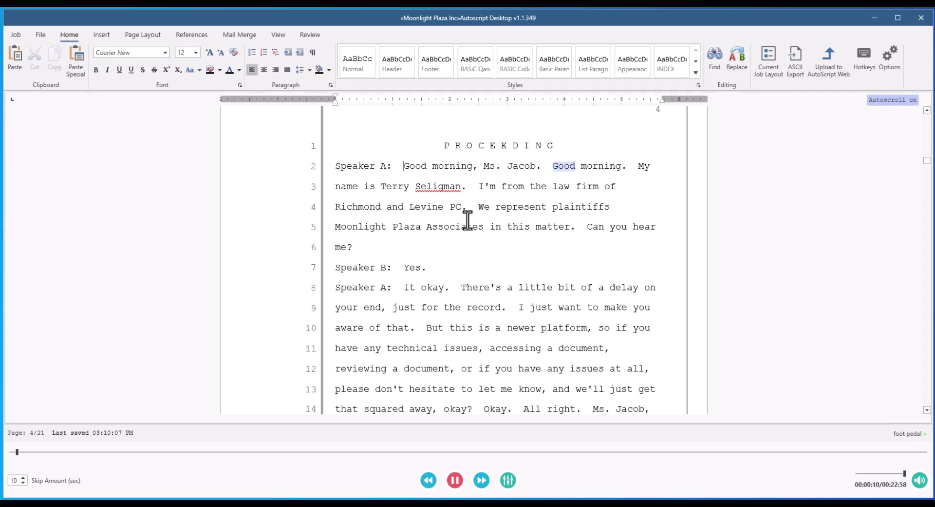
key("F5")
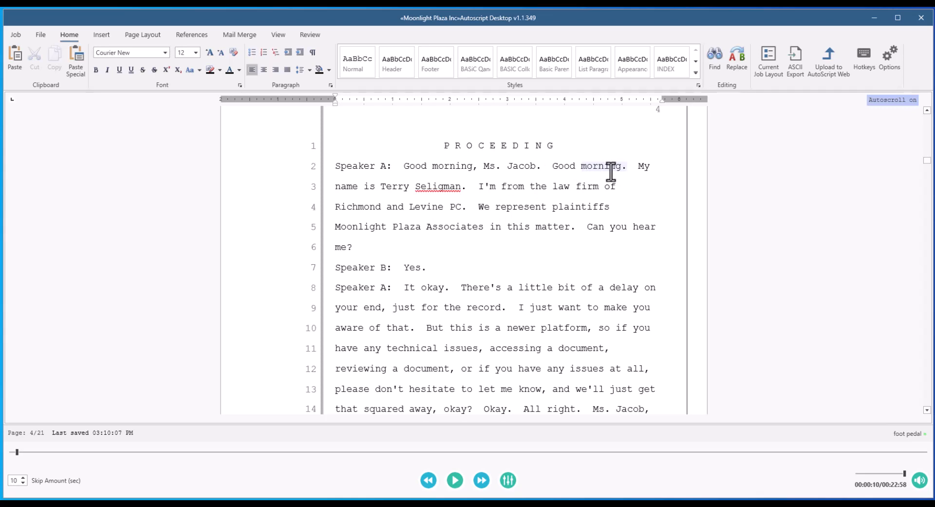
left_click(891, 53)
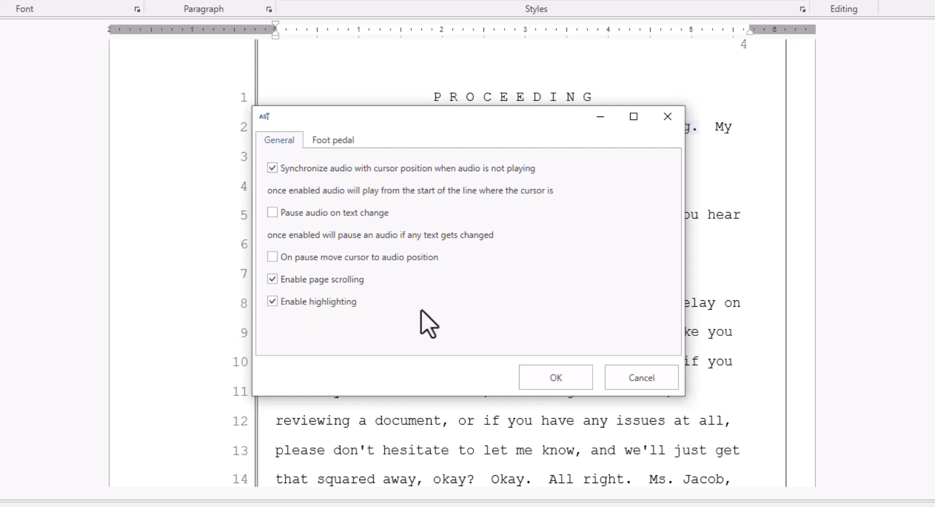
left_click(543, 380)
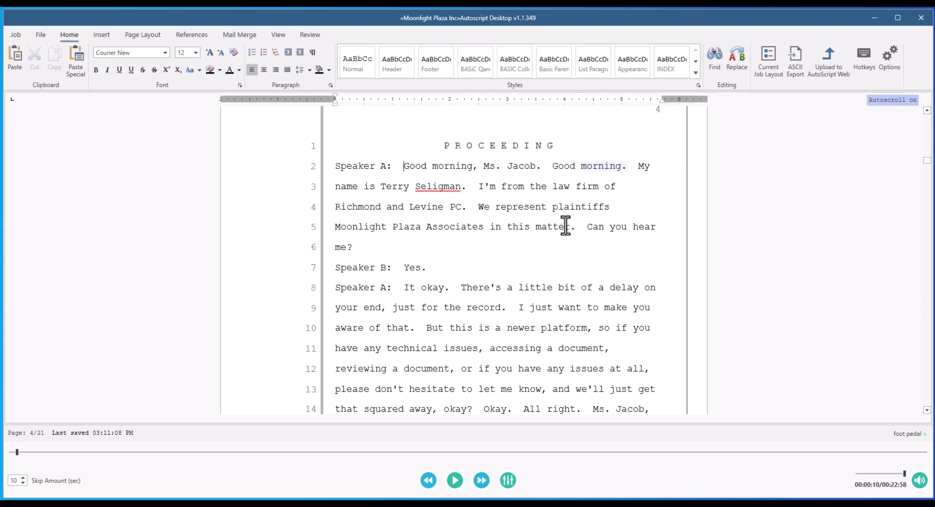
Replace the Speaker A labels throughout the transcript with the first speaker in the Speakers list, formatted as colloquy.
left_click(403, 166)
key("shift+Home")
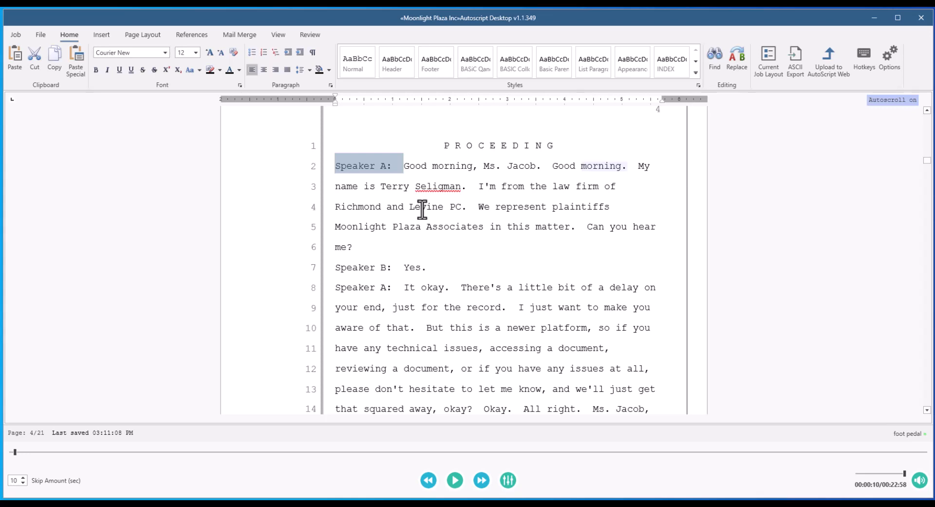
key("alt+s")
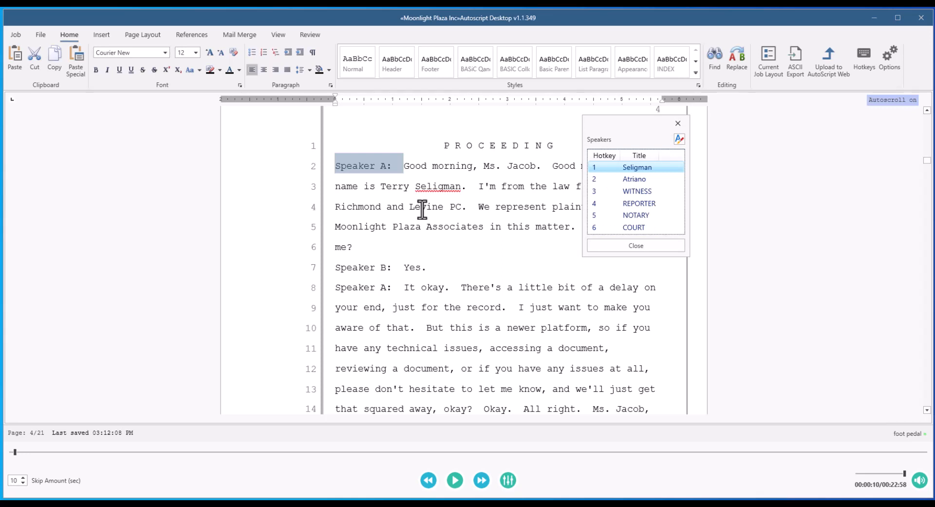
key("Escape")
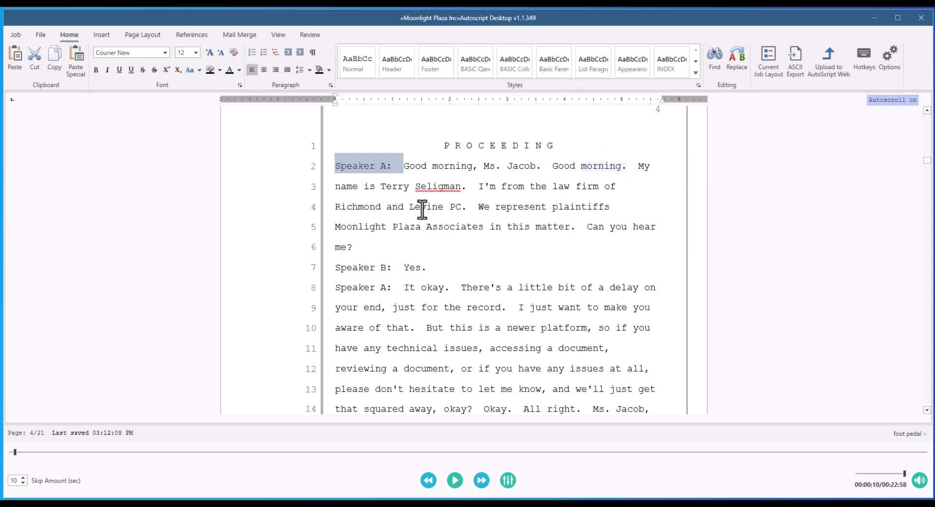
key("alt+1")
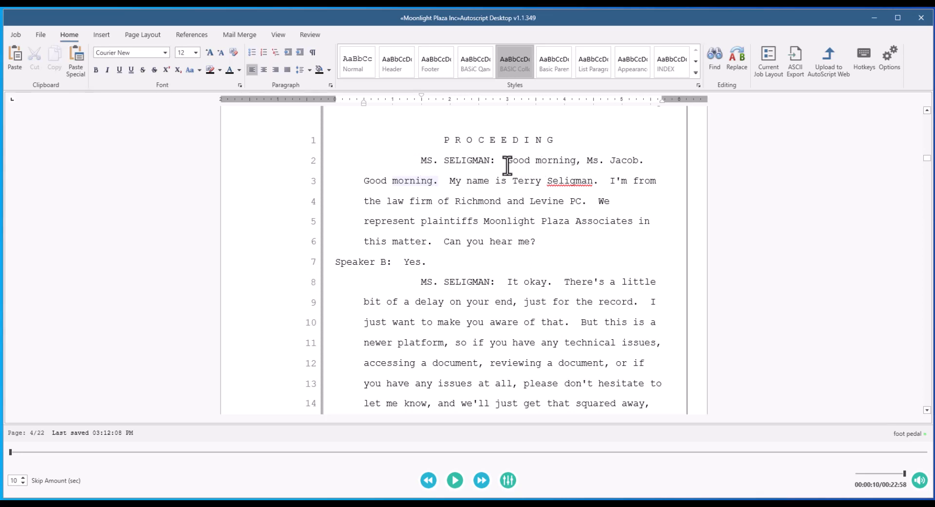
Play back the opening line, start a new paragraph at the second "Good morning." and label it THE WITNESS.
key("ctrl+space")
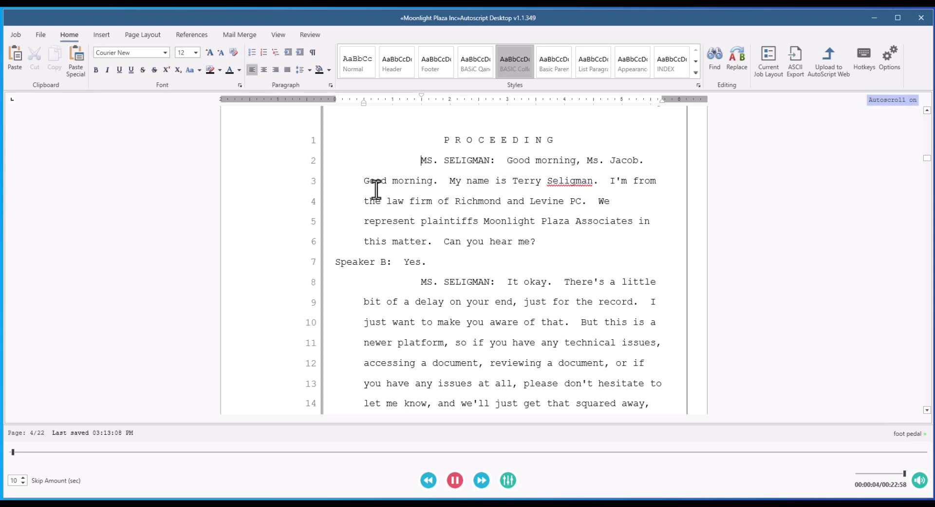
key("ctrl+space")
left_click(365, 182)
key("Tab")
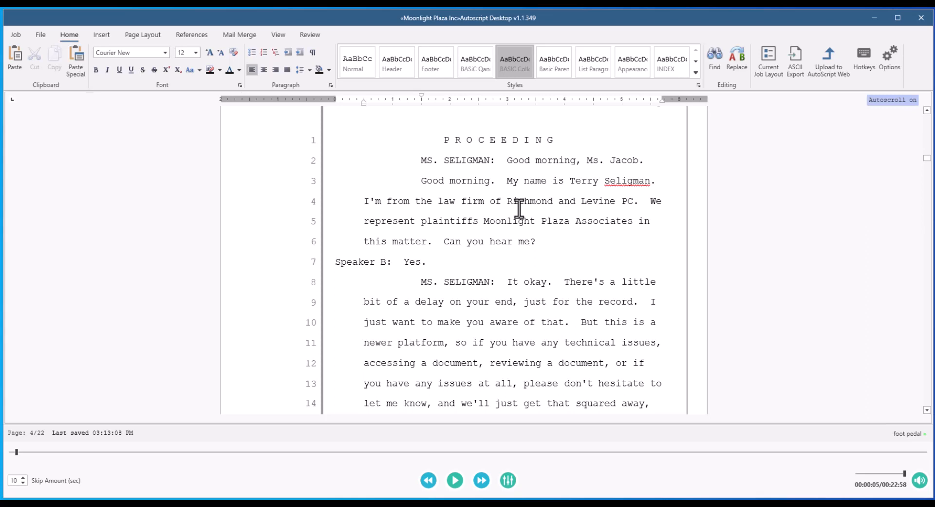
key("alt+s")
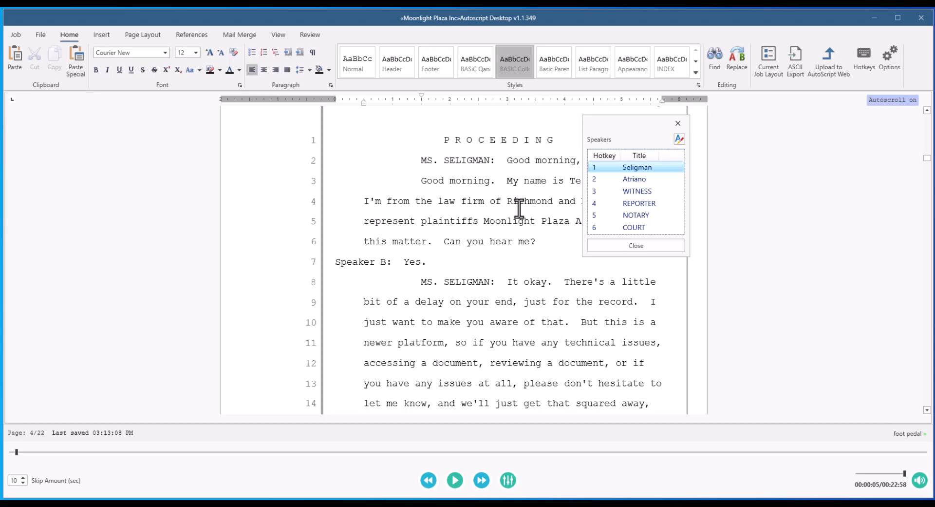
key("3")
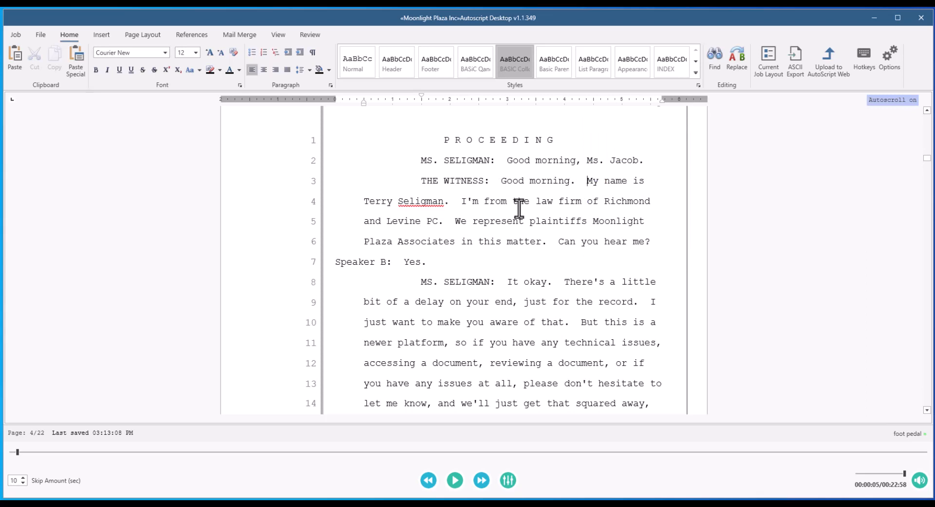
Start a new paragraph at "My name is" and label it with the first speaker in the Speakers list.
key("Return")
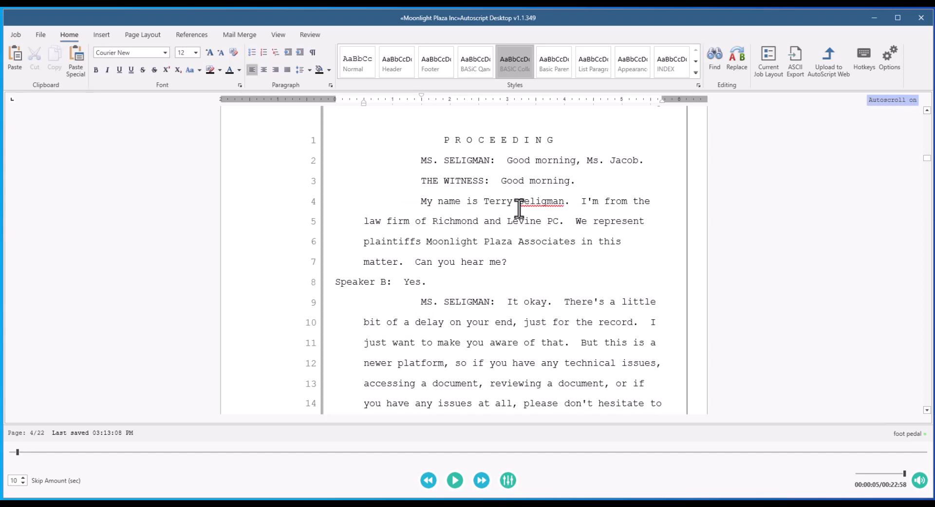
key("alt+s")
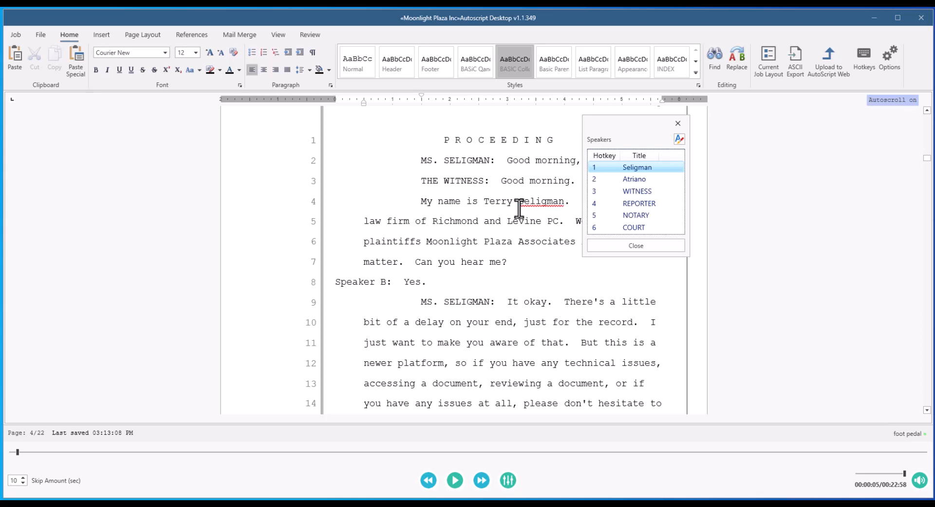
key("1")
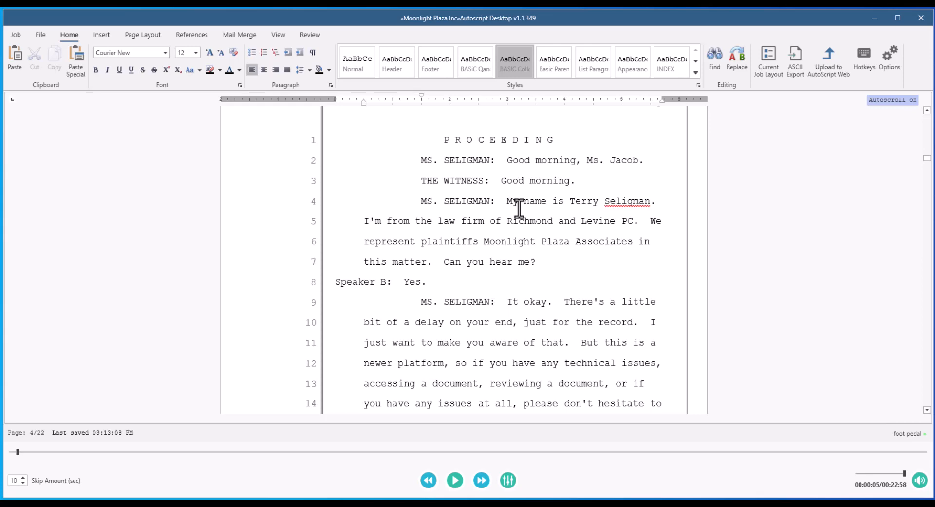
Replace the Speaker B label before "Yes." with THE WITNESS, formatted as colloquy.
scroll(519, 209, "down", 3)
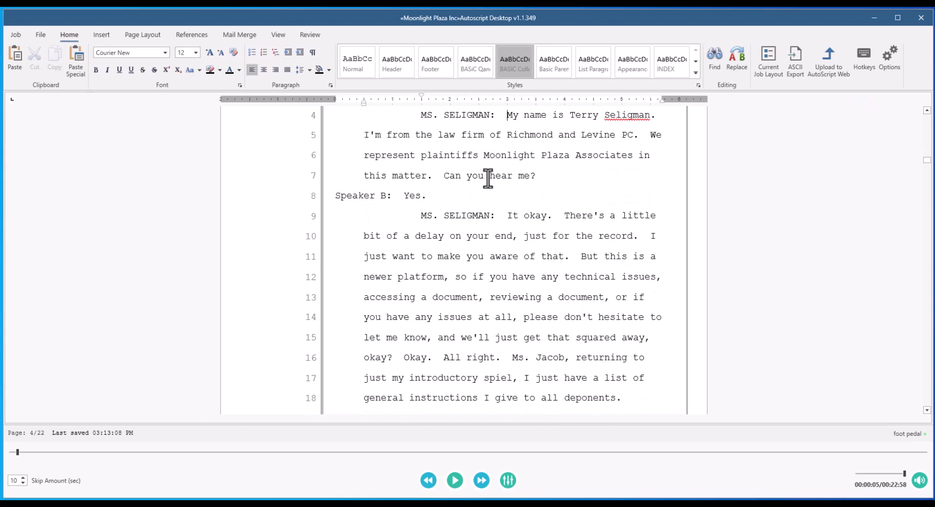
left_click(403, 196)
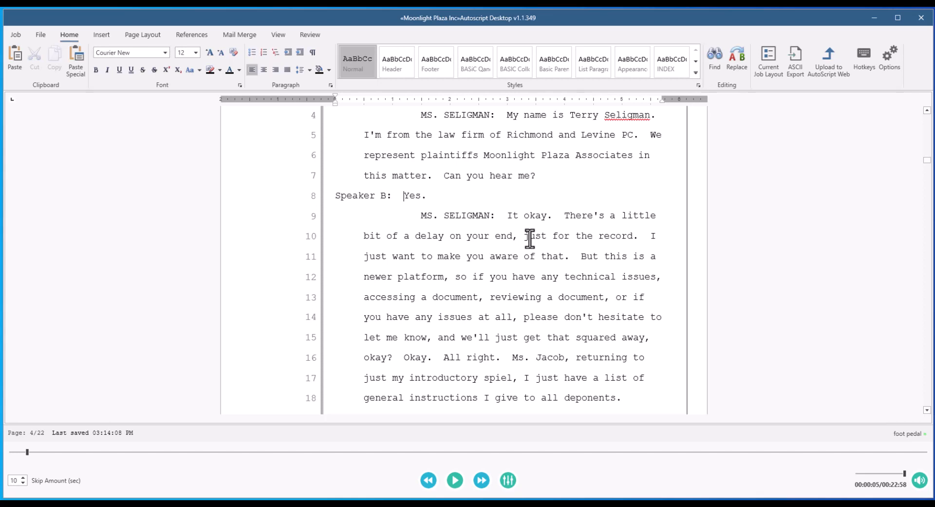
key("shift+Home")
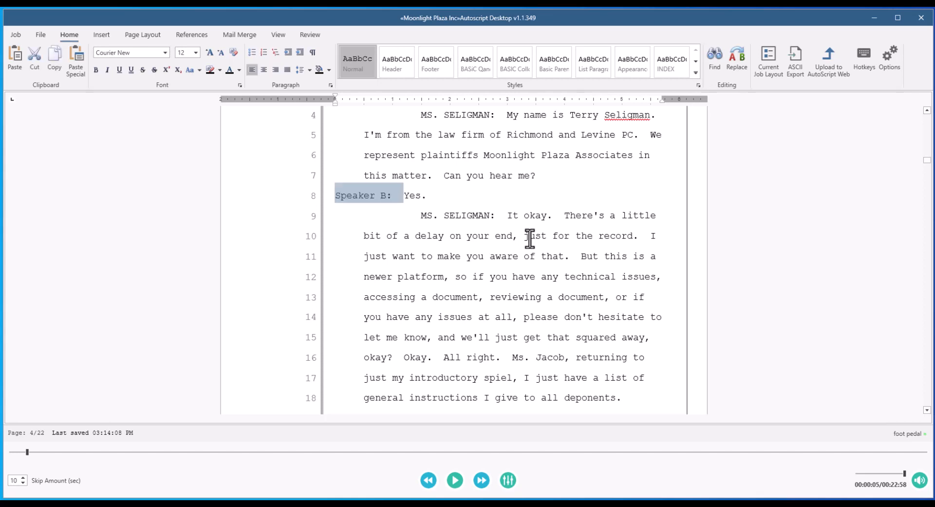
key("alt+s")
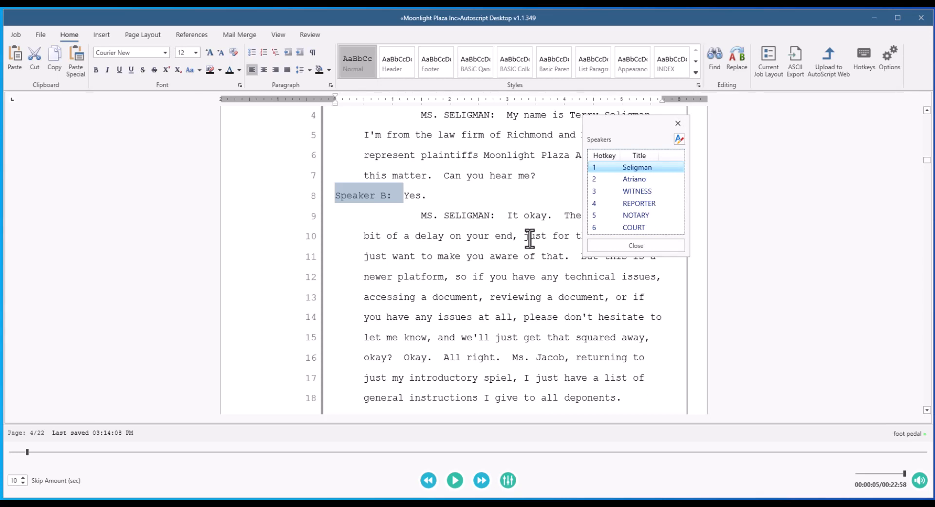
key("Escape")
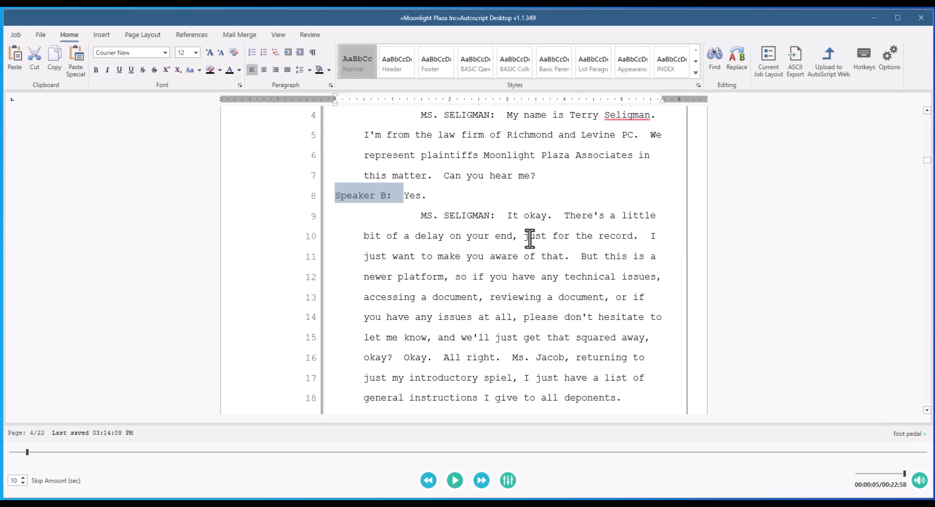
key("alt+w")
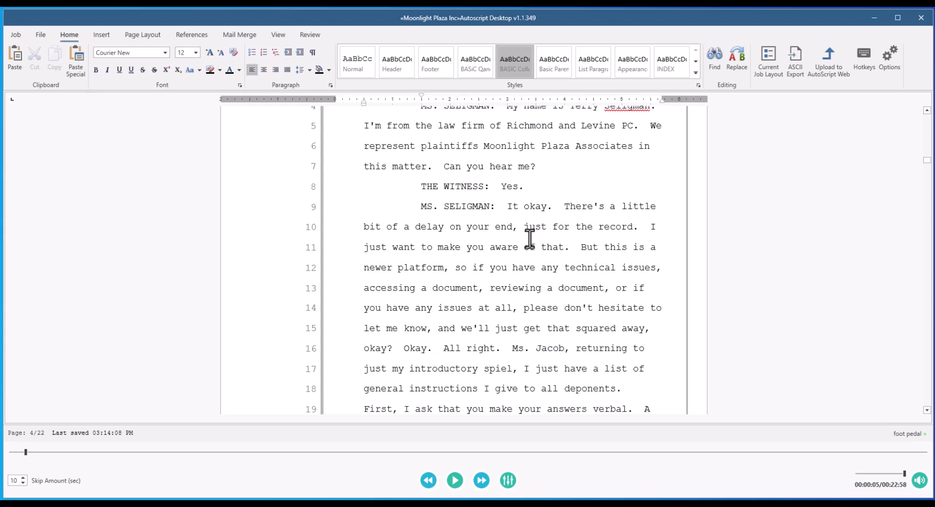
Insert a DIRECT EXAMINATION heading on a new line below the witness's "Yes." answer.
scroll(530, 238, "down", 3)
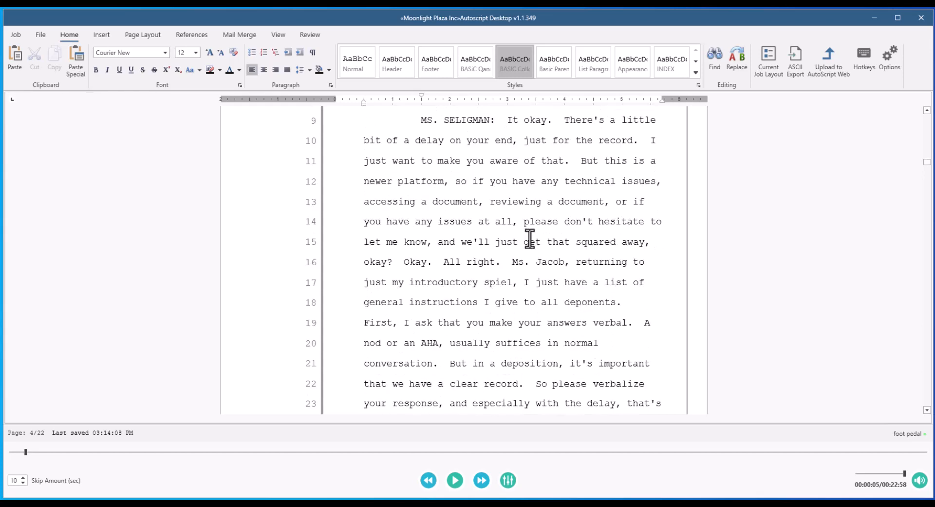
scroll(530, 241, "up", 2)
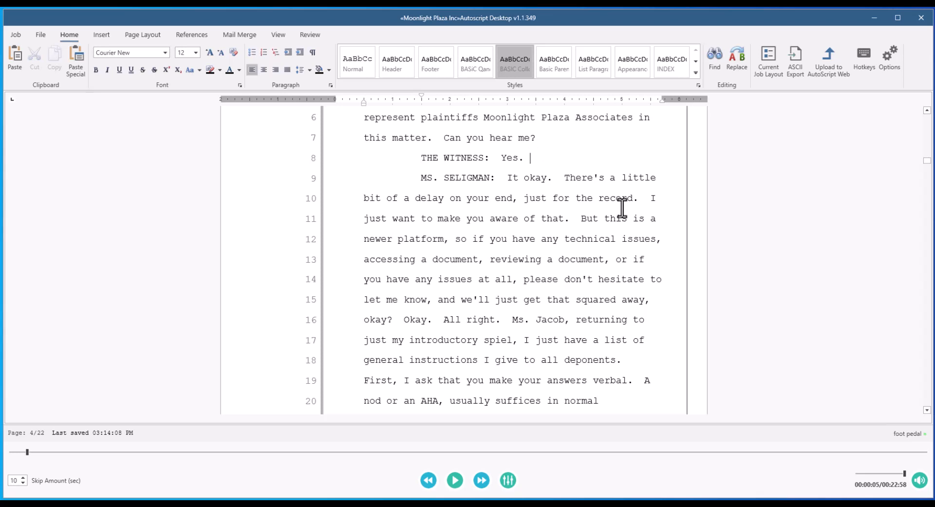
key("Return")
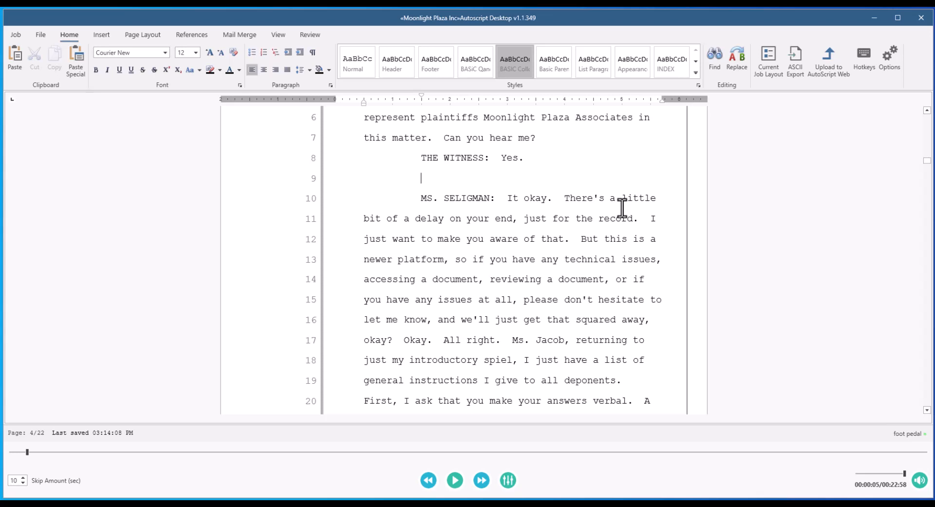
key("alt+h")
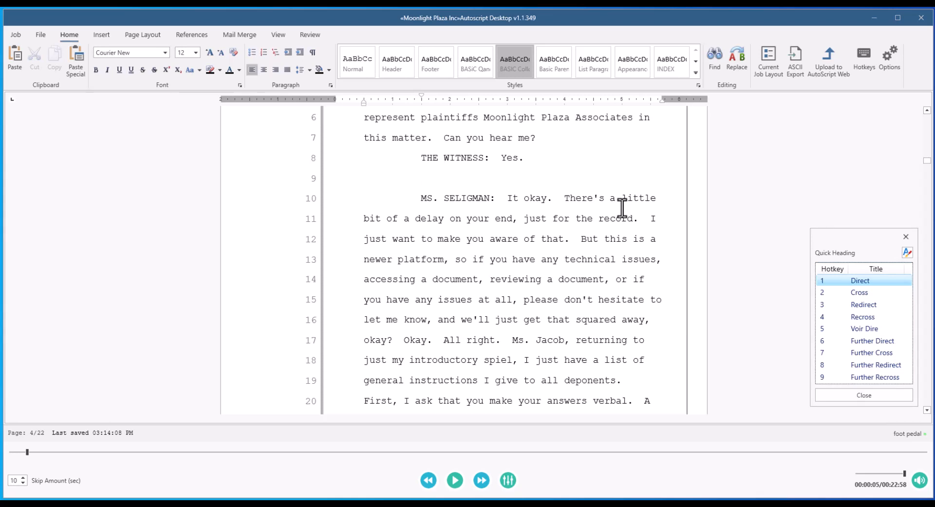
left_click_drag(858, 236, 676, 129)
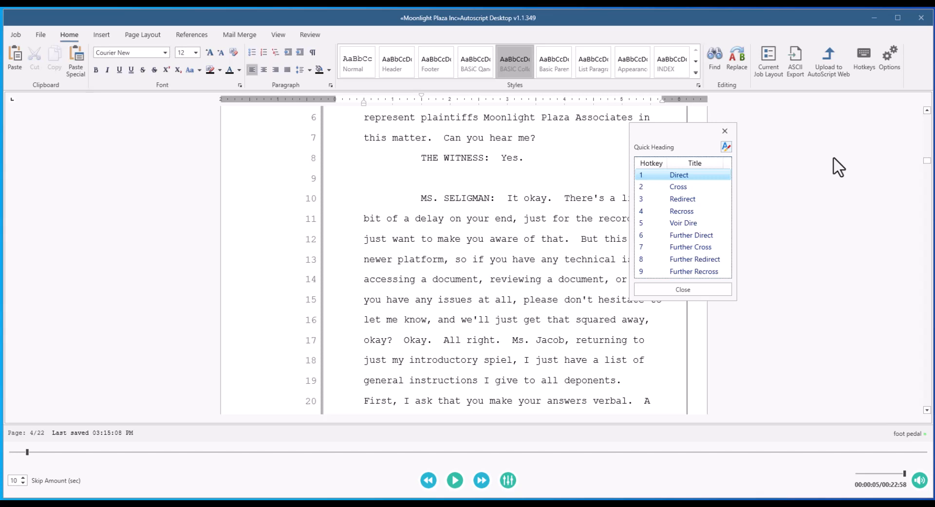
key("1")
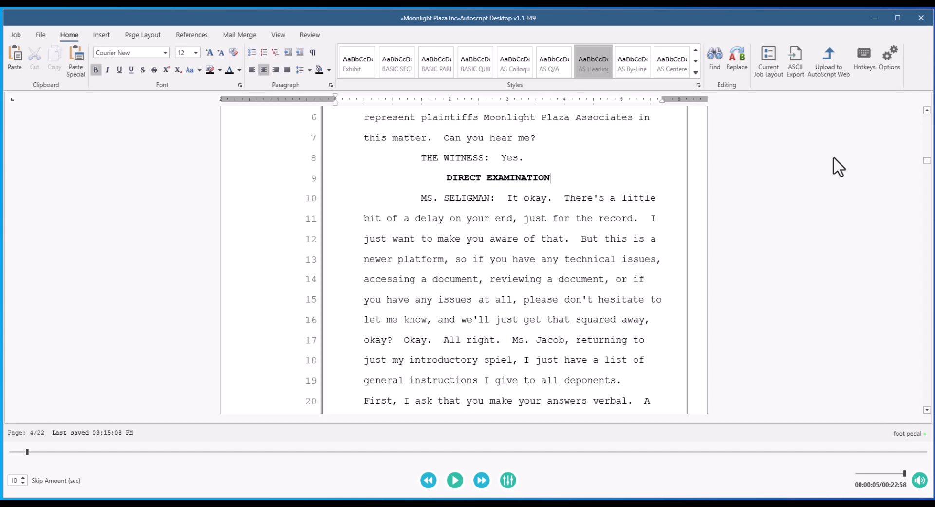
Insert a BY line for the first listed speaker below the DIRECT EXAMINATION heading and delete the extra space after BY.
key("Down")
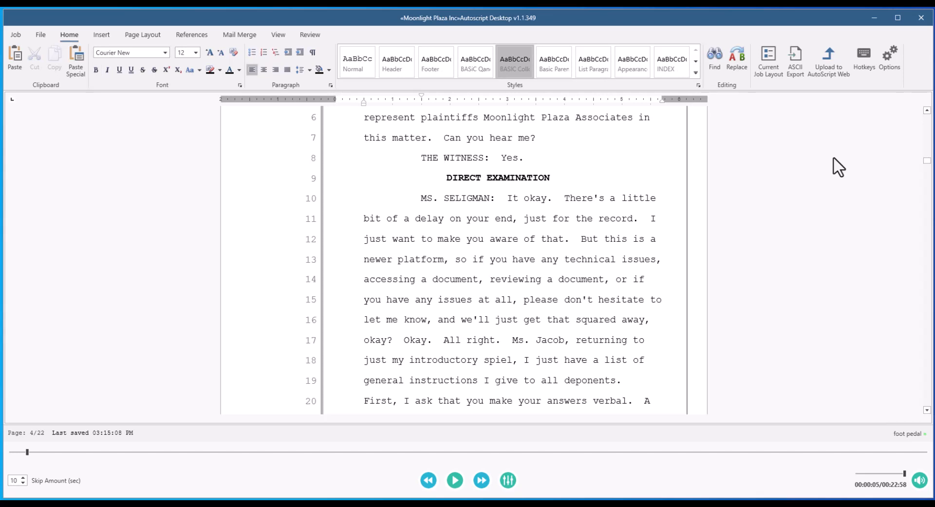
key("alt+s")
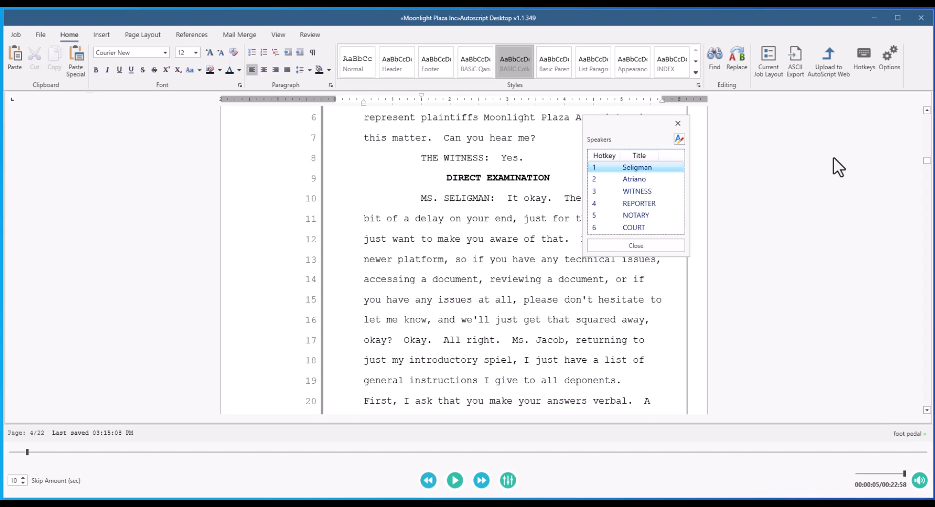
key("1")
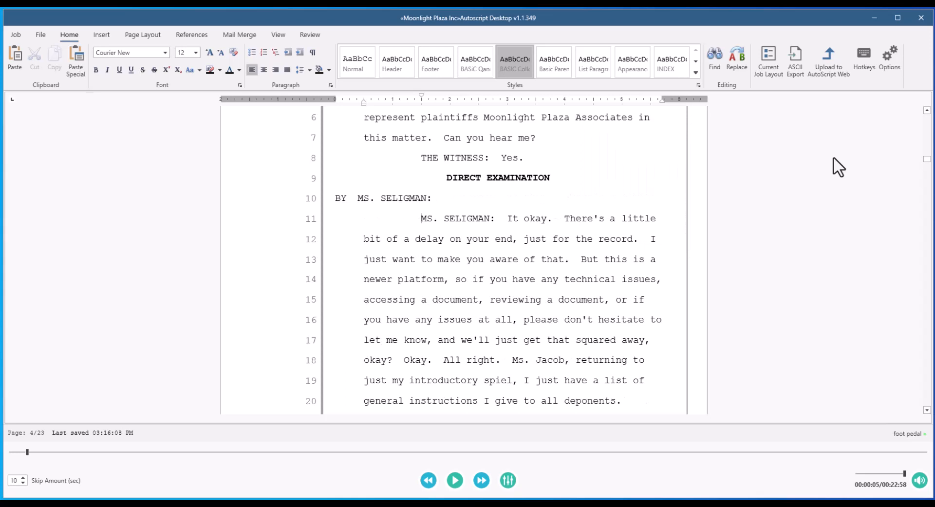
left_click(359, 199)
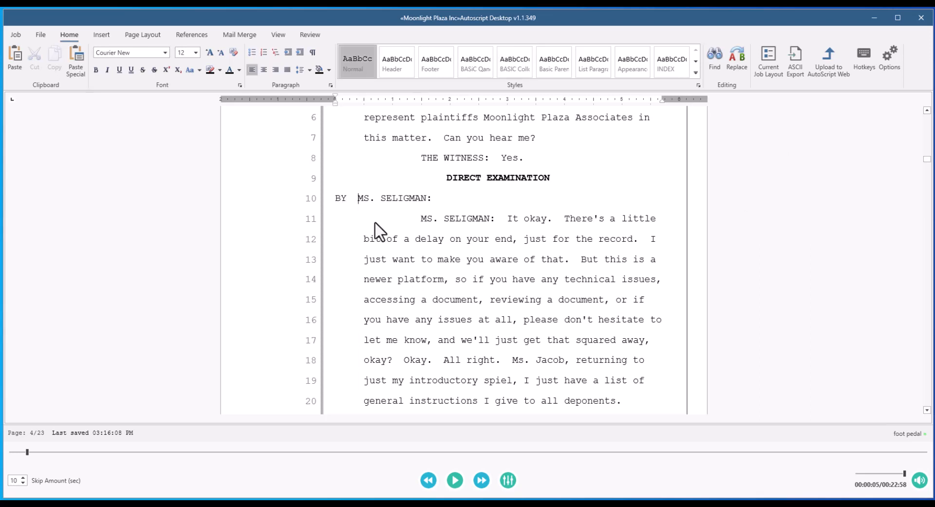
key("BackSpace")
Remove the extra space after BY in the Byline entry of the current job layout.
left_click(769, 58)
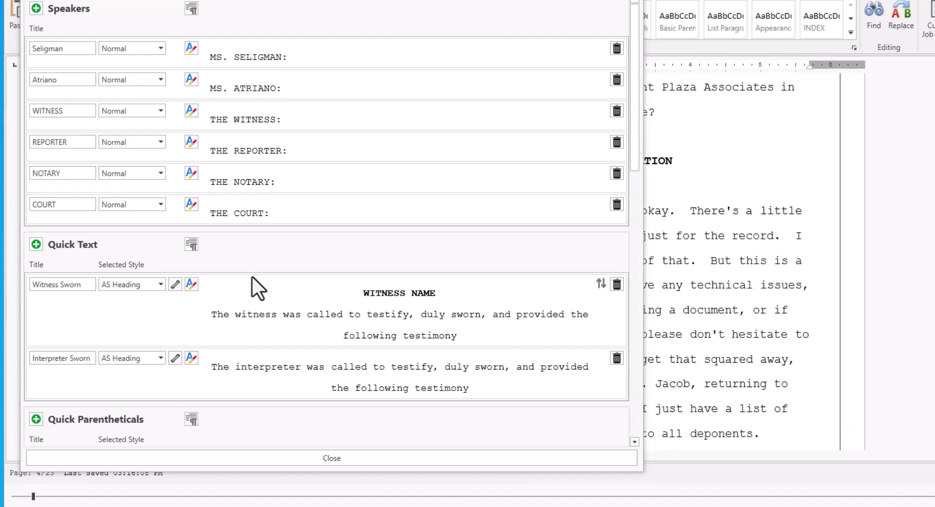
scroll(253, 283, "down", 15)
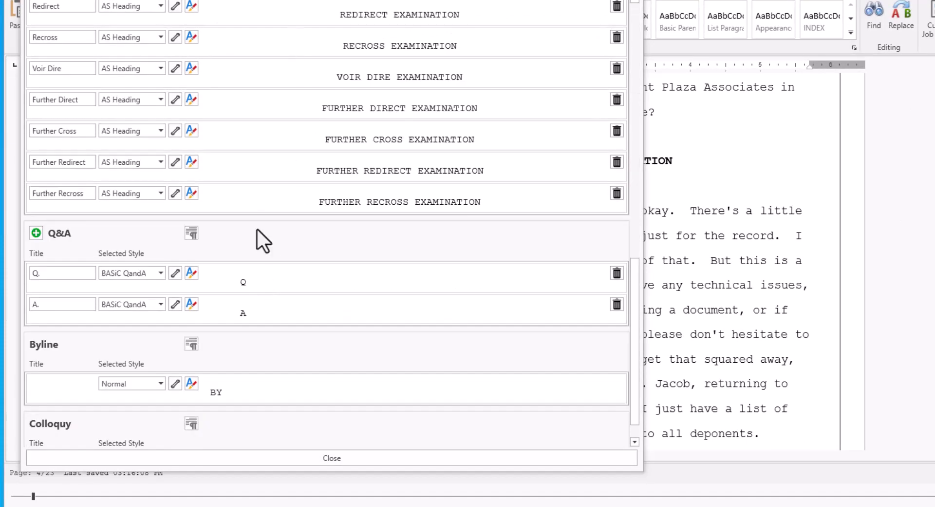
scroll(256, 228, "down", 1)
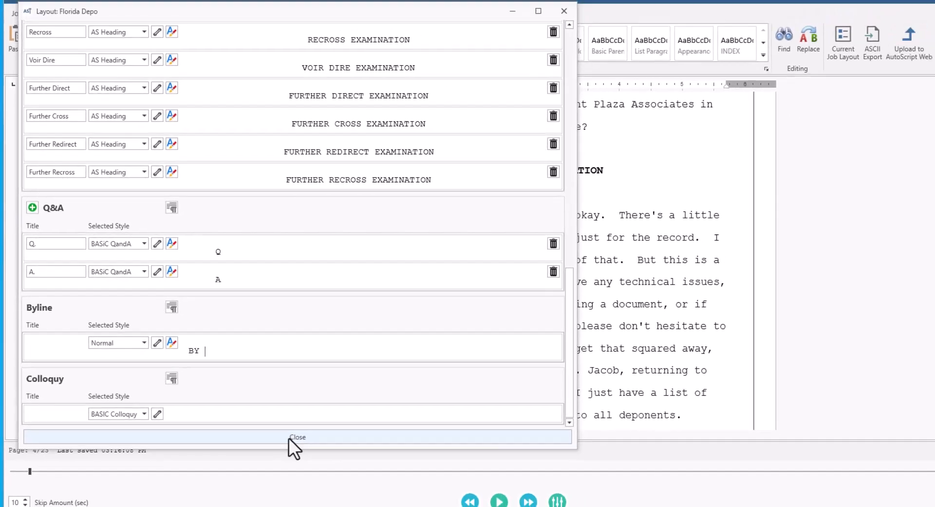
left_click(351, 457)
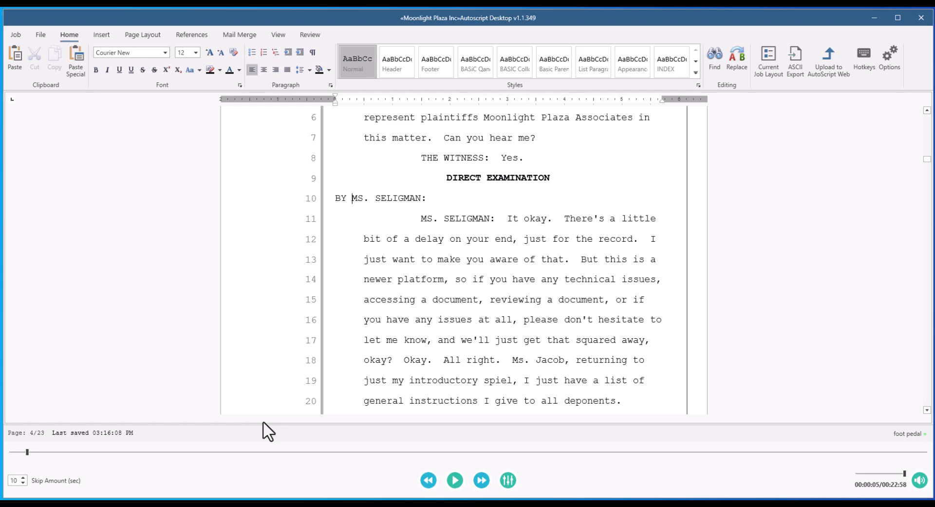
Remove the extra space after BY in the Byline entry of the Florida Depo layout in the Layouts Library.
left_click(15, 35)
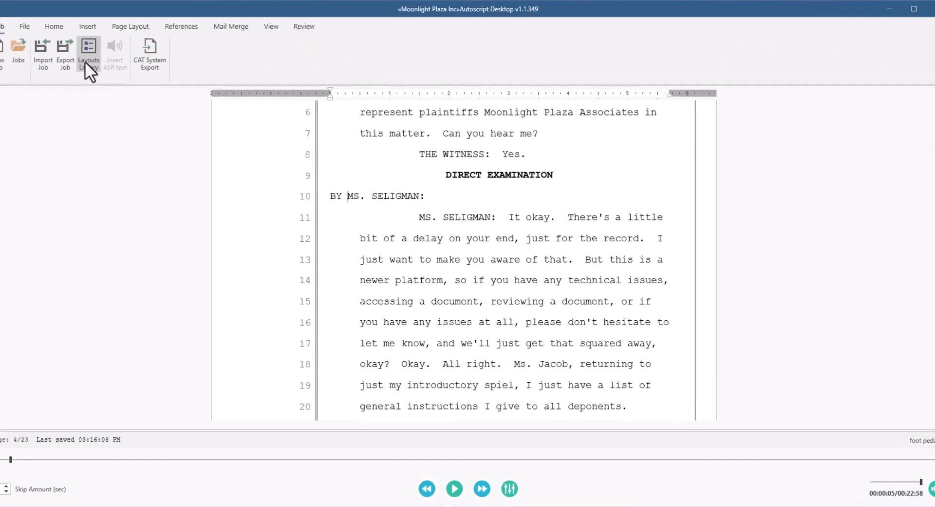
left_click(88, 58)
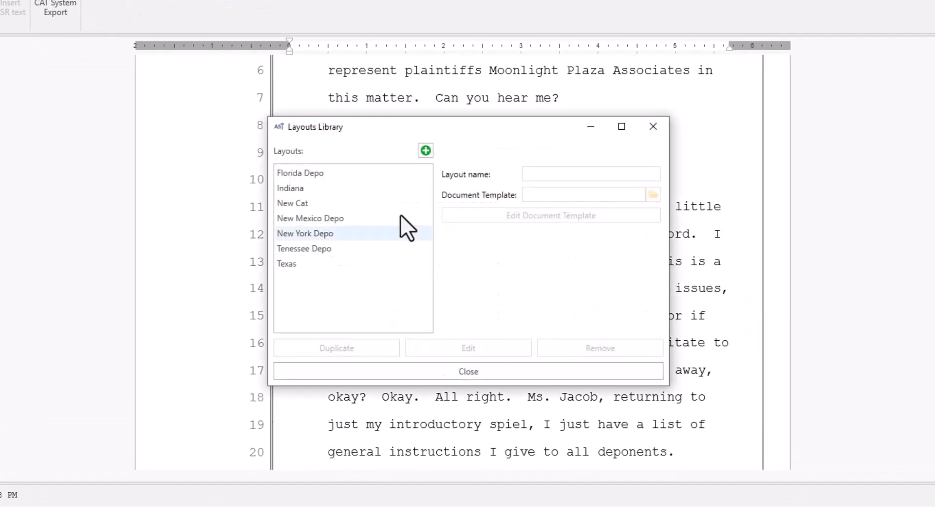
left_click(318, 172)
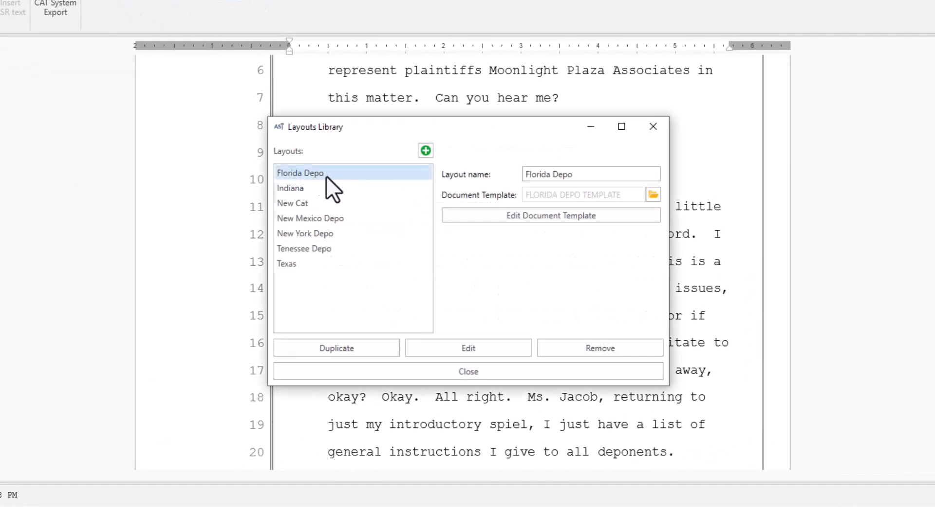
left_click(466, 347)
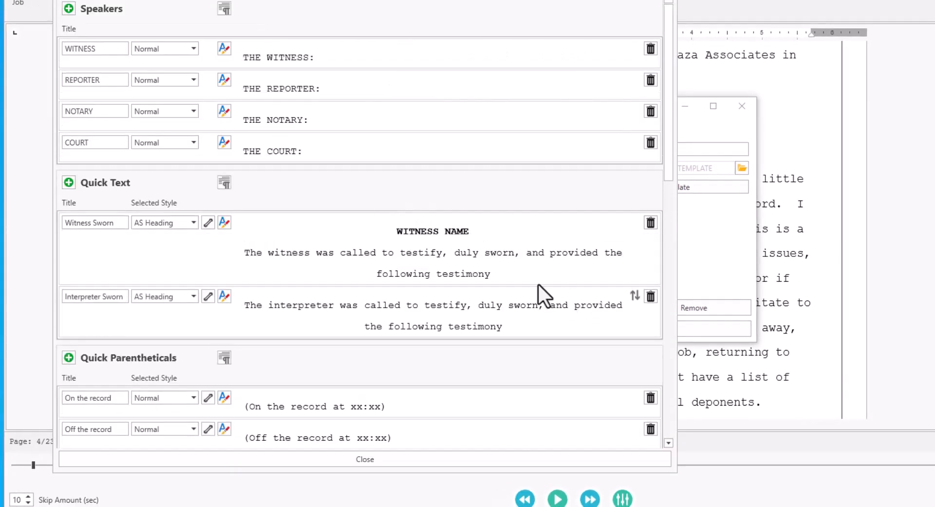
scroll(276, 292, "down", 1)
scroll(279, 308, "down", 20)
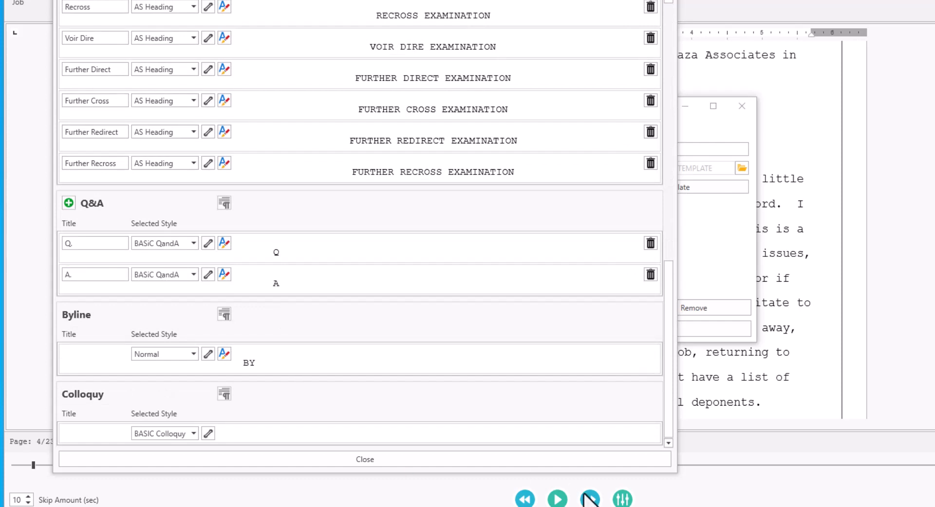
key("BackSpace")
left_click(358, 460)
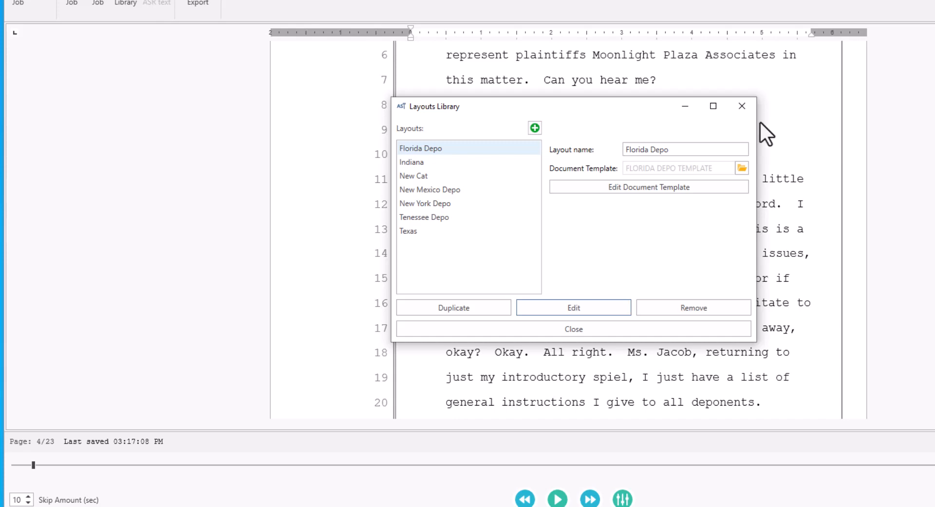
left_click(742, 106)
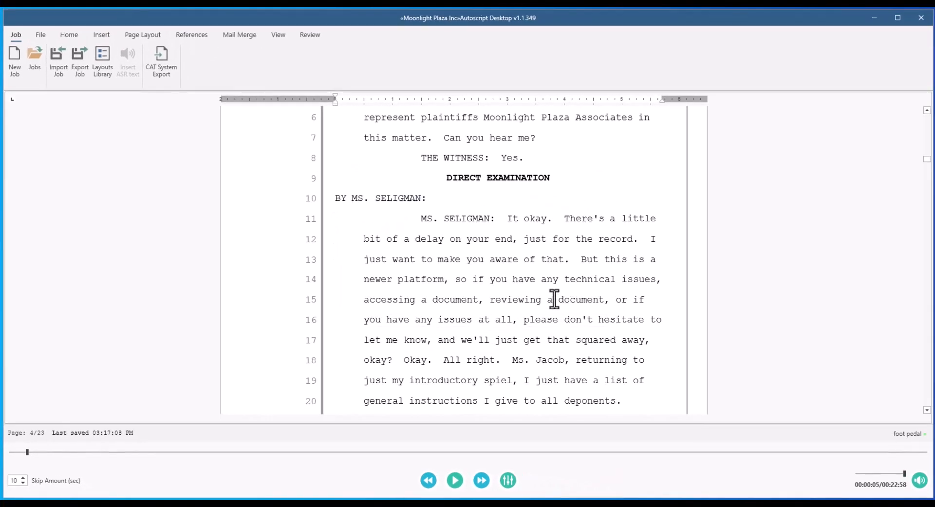
Replace the speaker label before "It okay." below the byline with a Q in the question-and-answer format.
left_click(511, 218)
key("Left")
key("shift+Home")
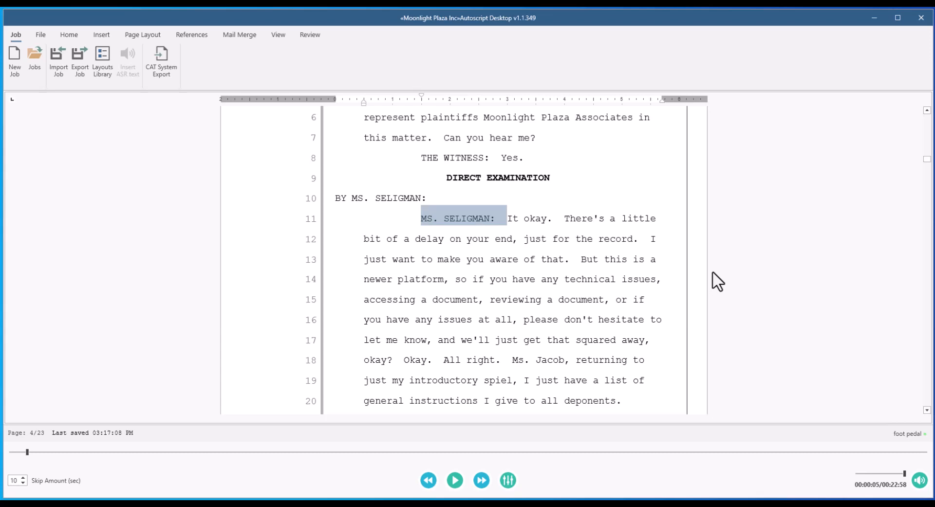
key("alt+q")
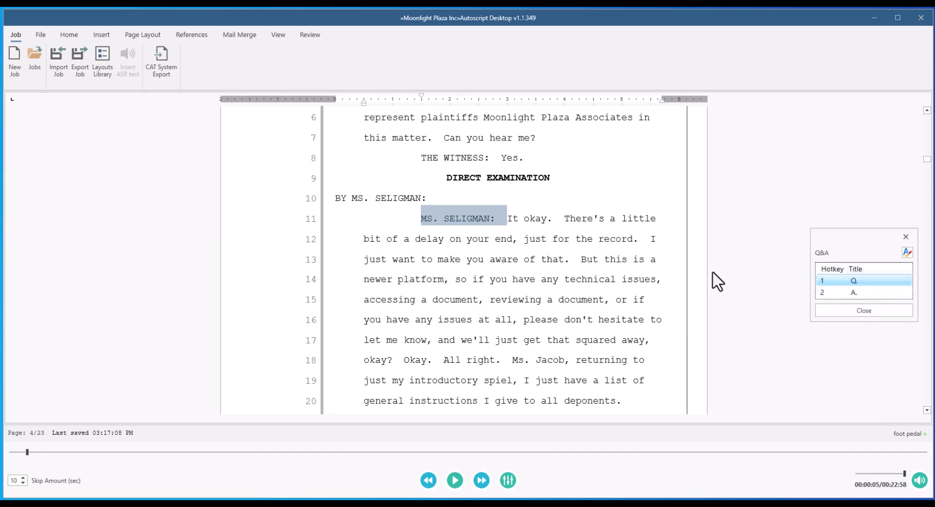
left_click_drag(862, 240, 704, 138)
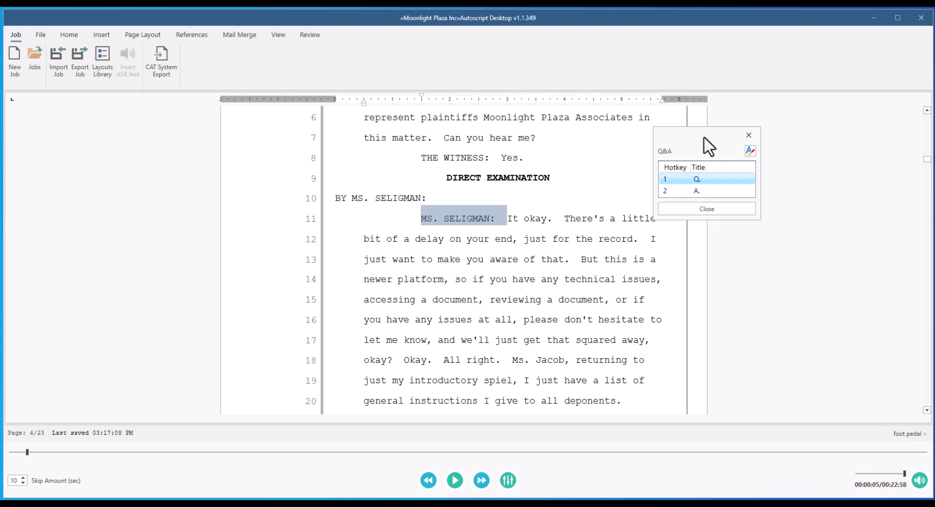
key("Escape")
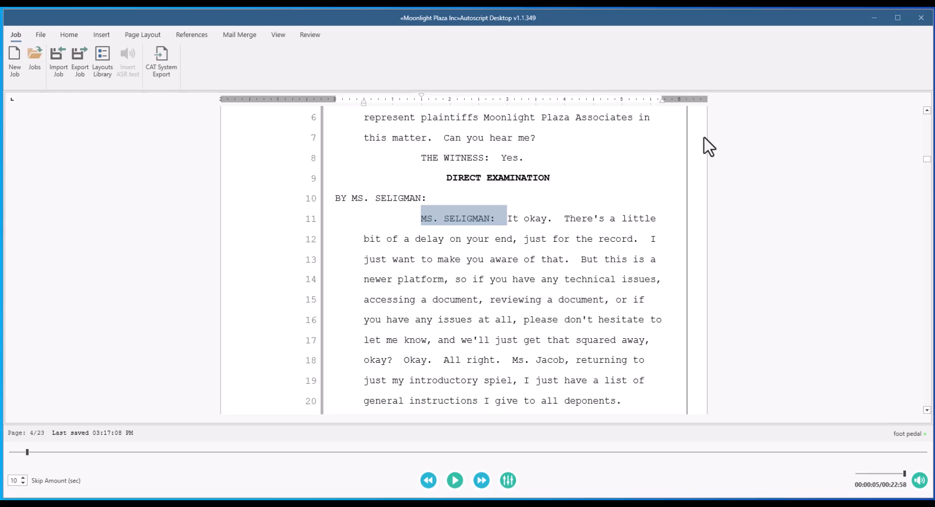
key("ctrl+q")
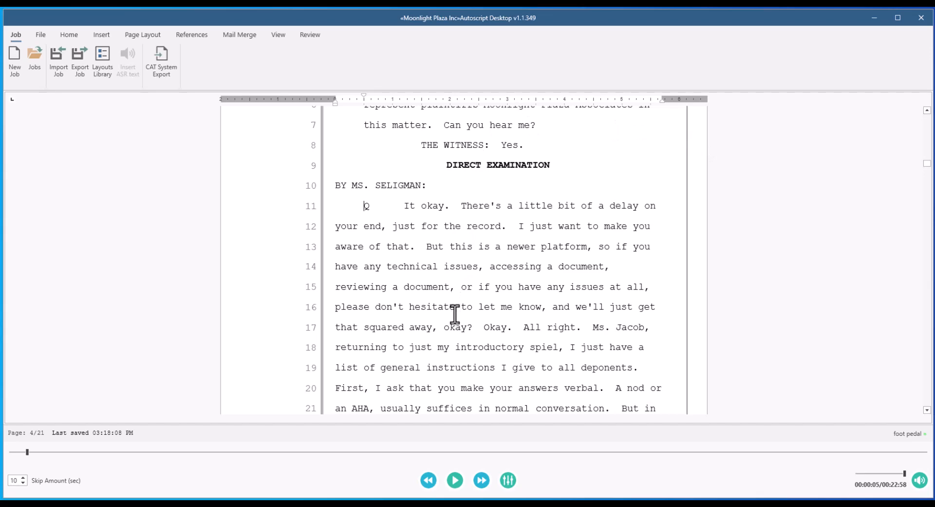
Replace the Speaker C labels before the "No." answers on page 5 with A in the question-and-answer format.
scroll(455, 314, "up", 3)
scroll(455, 314, "up", 2)
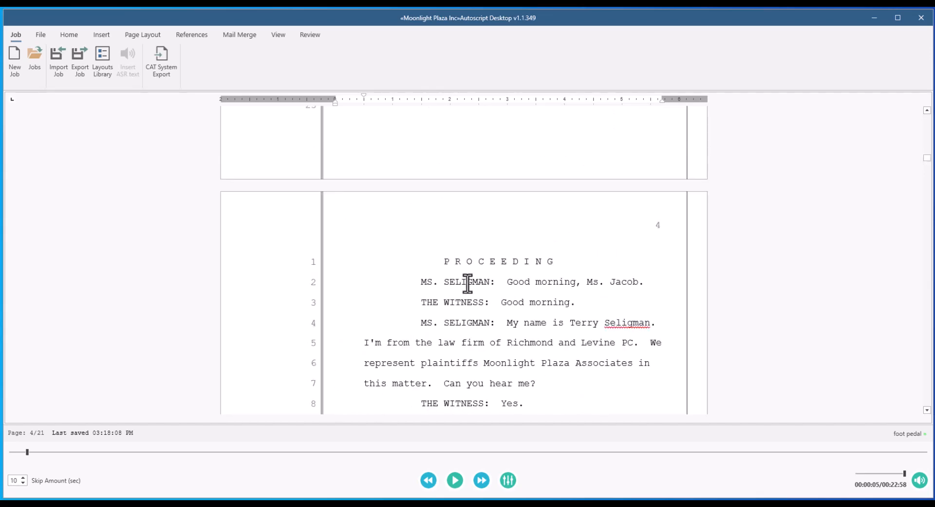
scroll(468, 283, "down", 5)
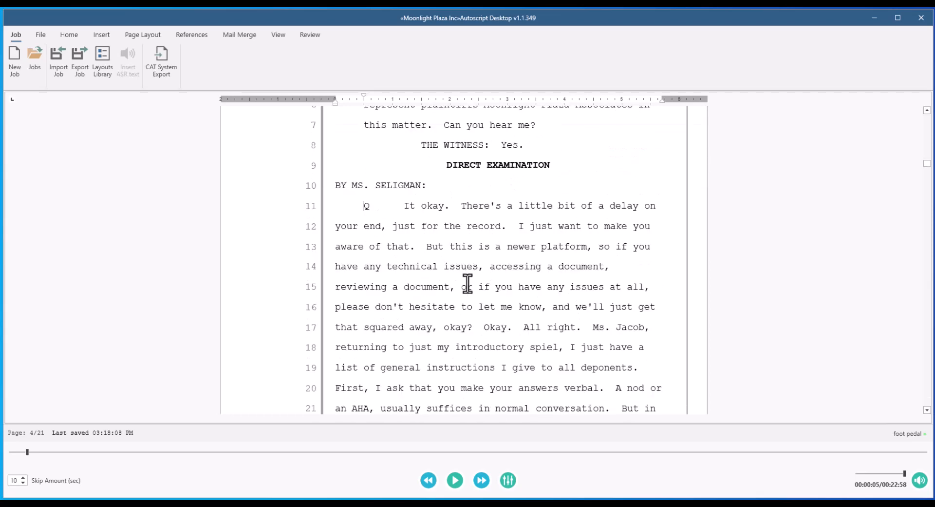
scroll(468, 284, "down", 7)
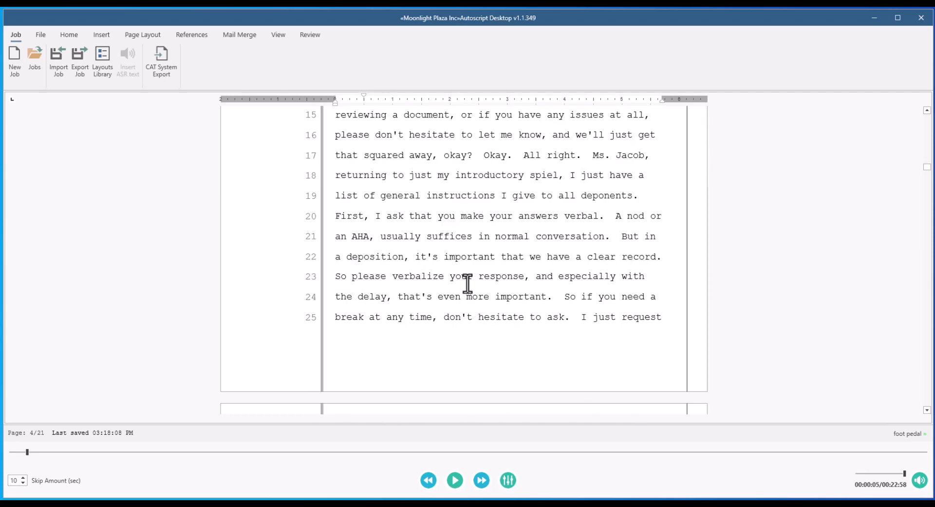
scroll(468, 282, "down", 2)
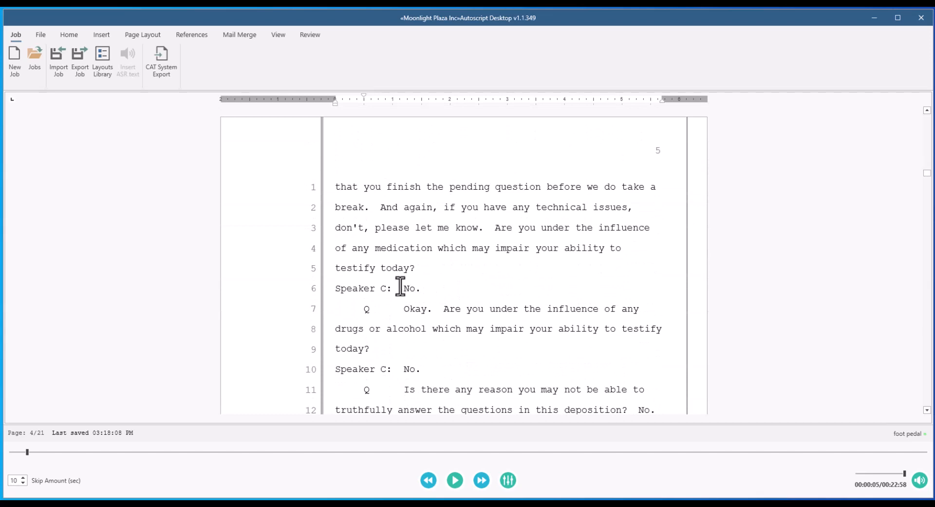
left_click(404, 291)
key("shift+Home")
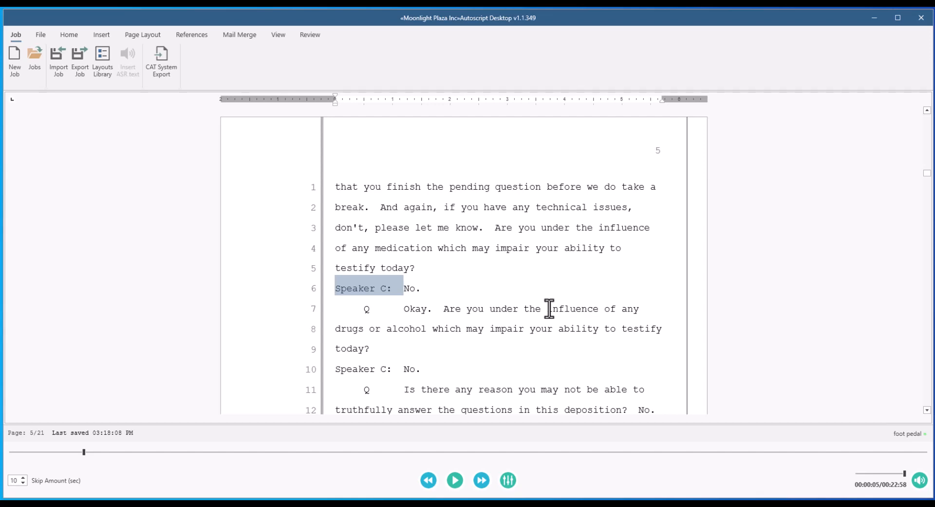
key("ctrl+q")
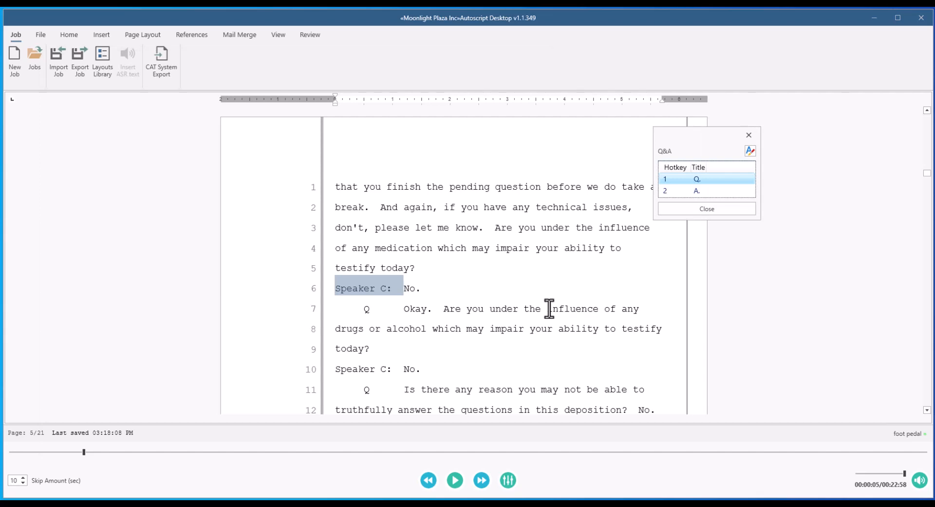
key("Escape")
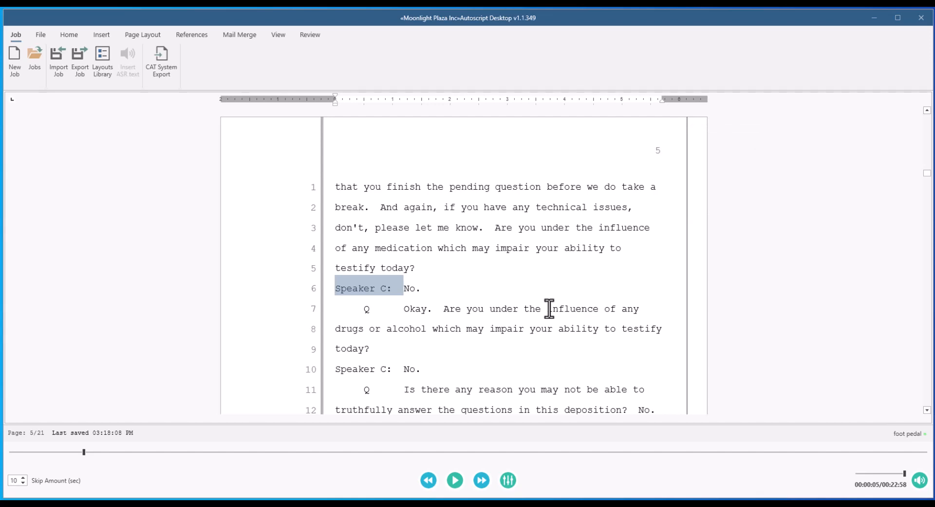
key("alt+a")
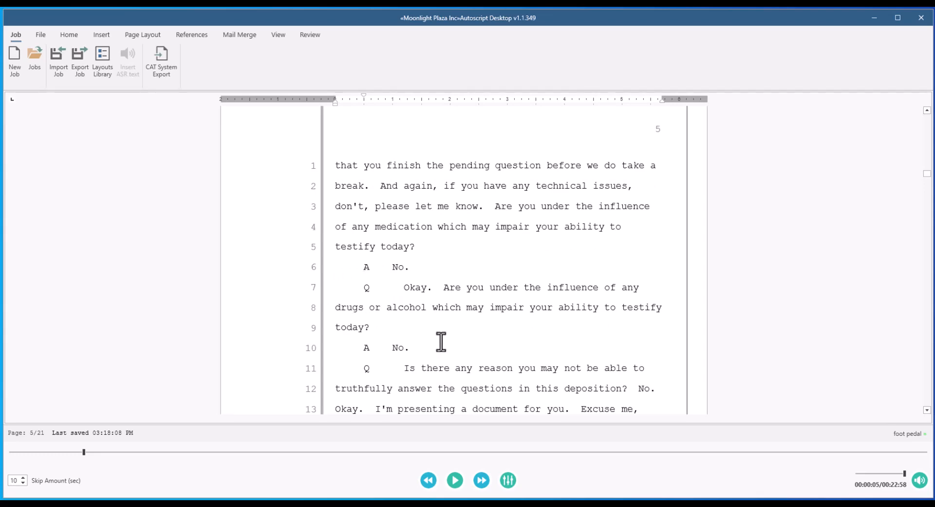
Compare the Q and A spacing in the transcript and remove the extra spacing after Q in the current job layout's Q&A entry.
scroll(441, 341, "up", 3)
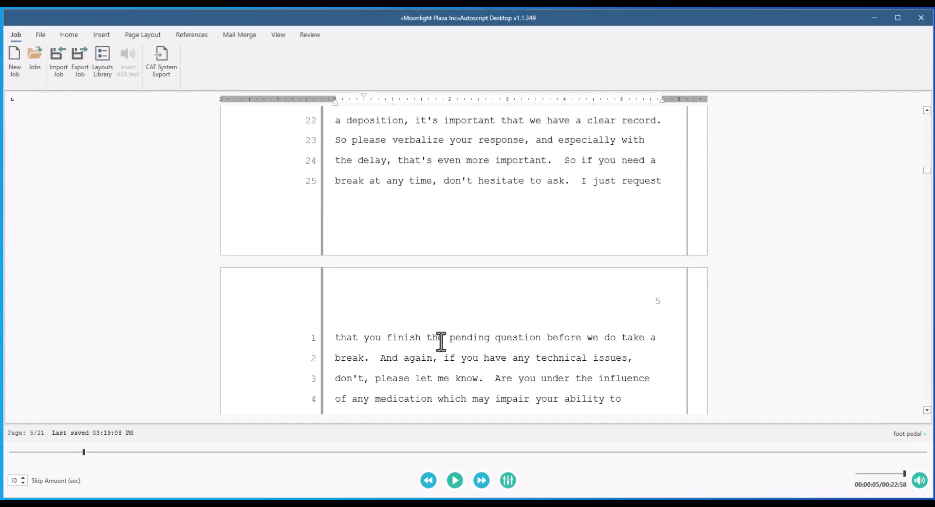
scroll(441, 341, "up", 7)
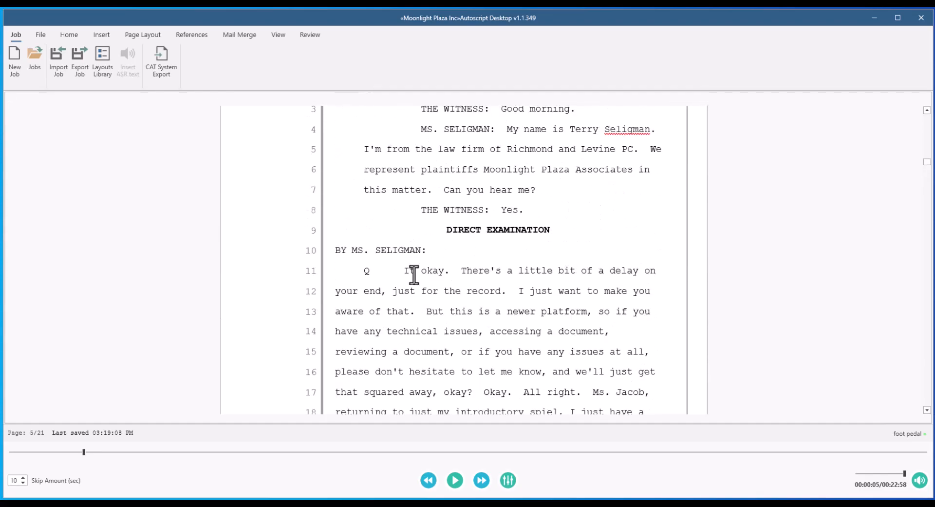
scroll(412, 292, "down", 10)
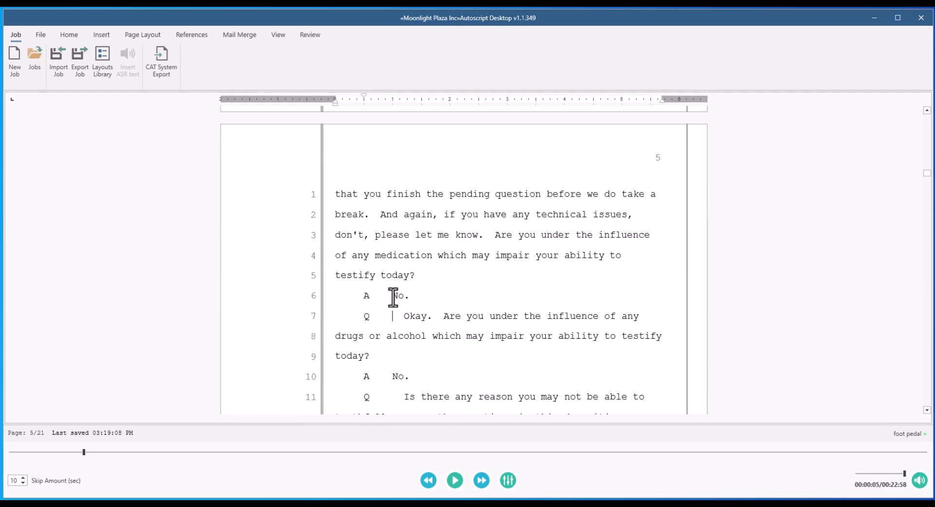
scroll(393, 297, "up", 9)
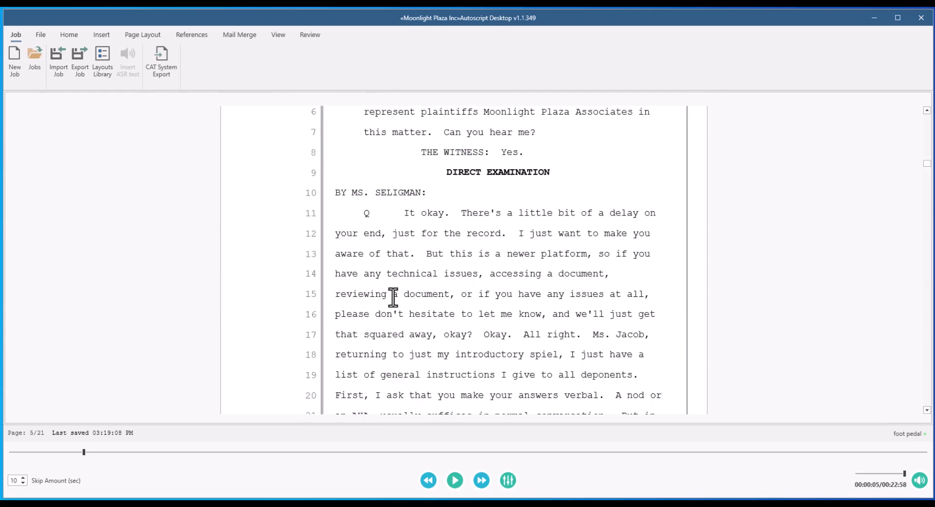
left_click(69, 35)
left_click(769, 61)
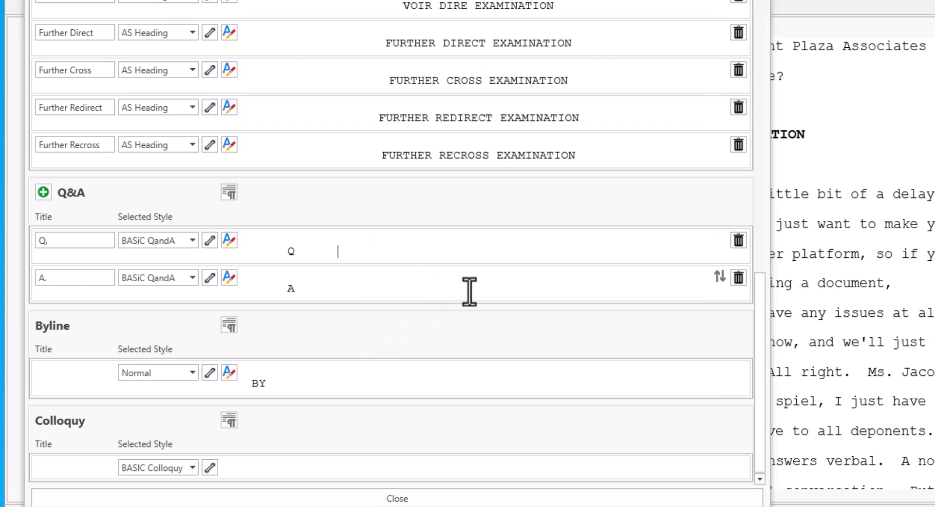
key("BackSpace")
key("BackSpace")
key("BackSpace")
key("BackSpace")
key("BackSpace")
key("BackSpace")
left_click(402, 498)
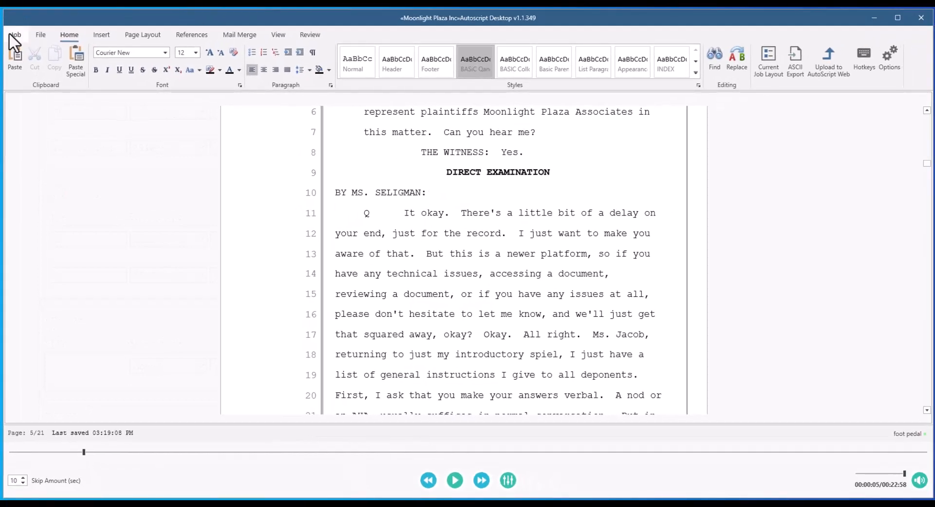
Remove the extra spacing after Q in the Q&A entry of the Florida Depo layout in the Layouts Library.
left_click(15, 35)
left_click(110, 71)
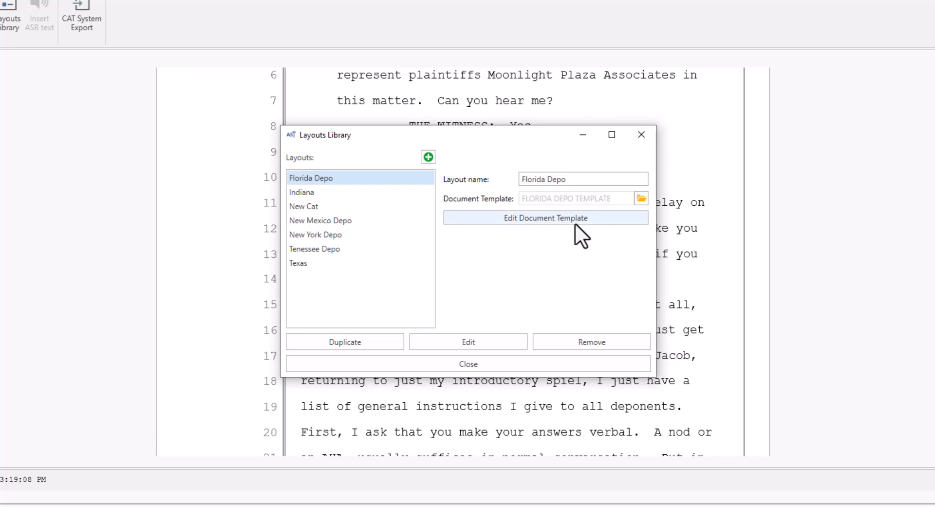
left_click(494, 342)
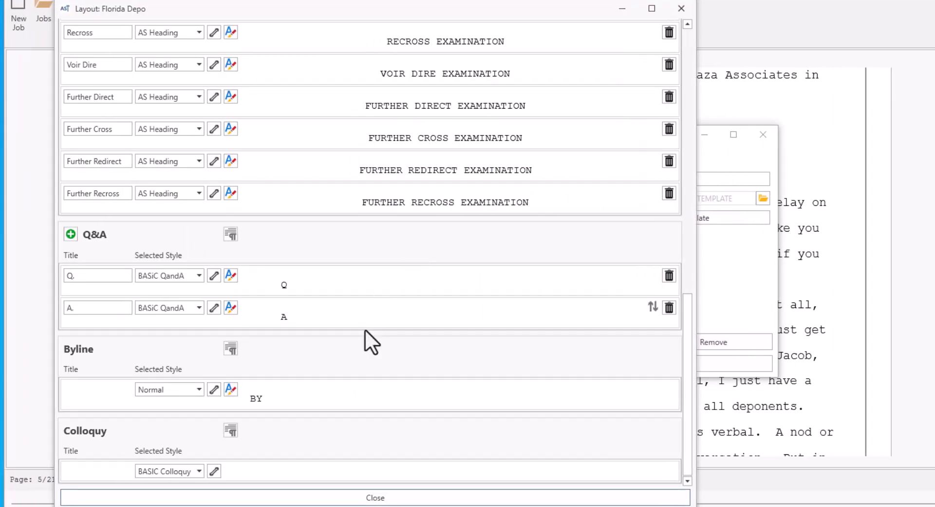
left_click(364, 278)
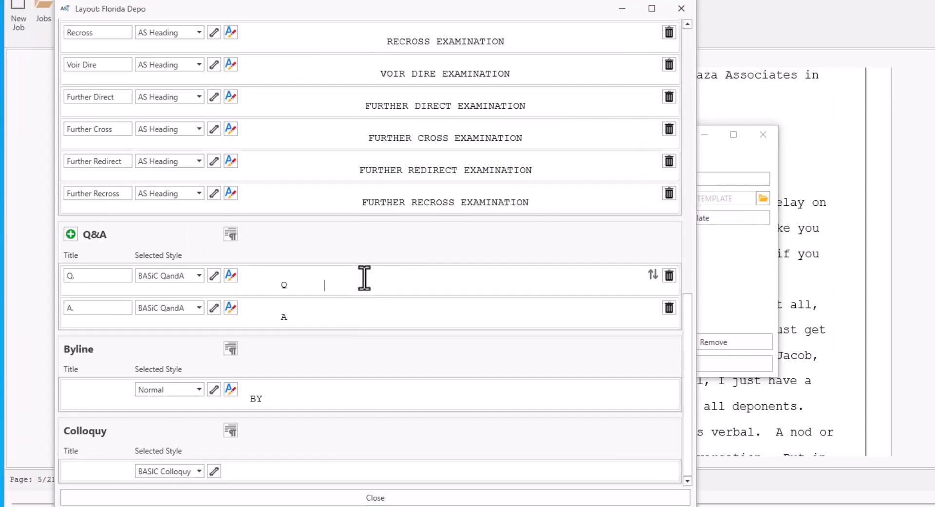
key("BackSpace")
key("BackSpace")
key("BackSpace")
key("BackSpace")
key("BackSpace")
key("BackSpace")
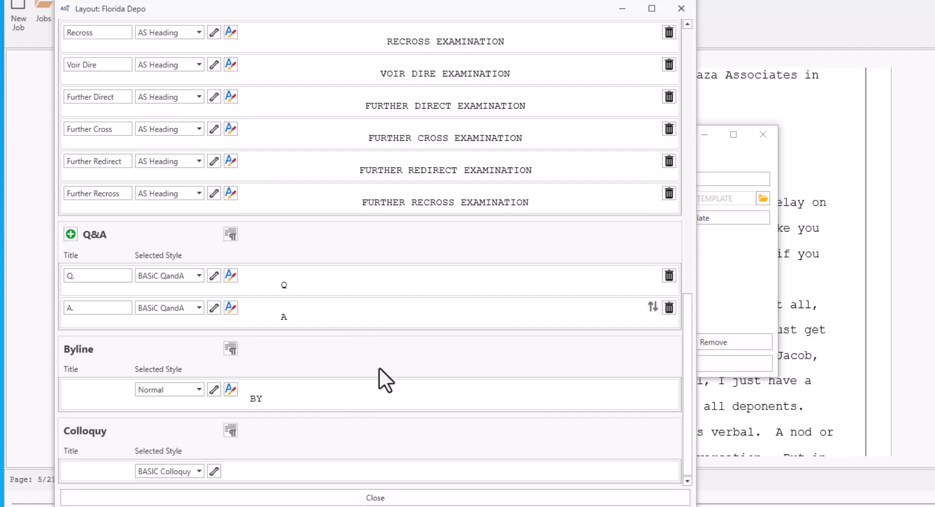
left_click(373, 497)
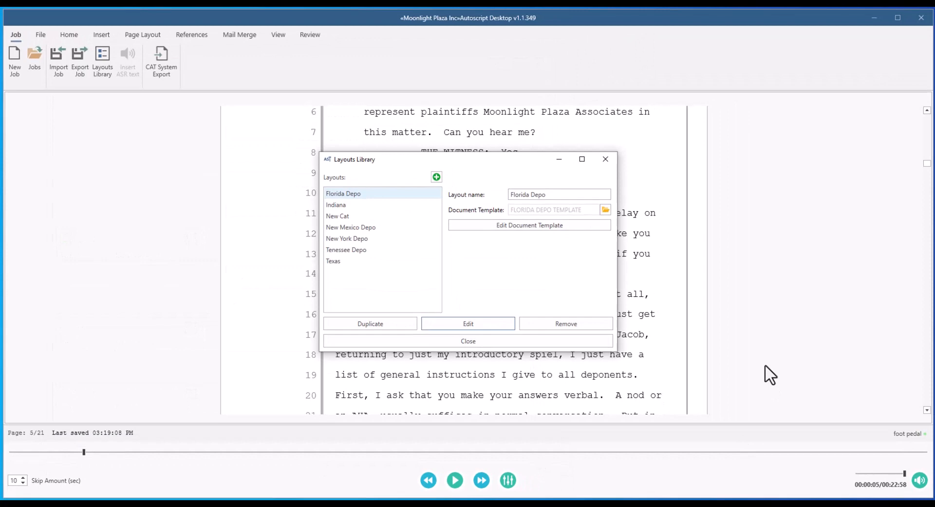
left_click(606, 159)
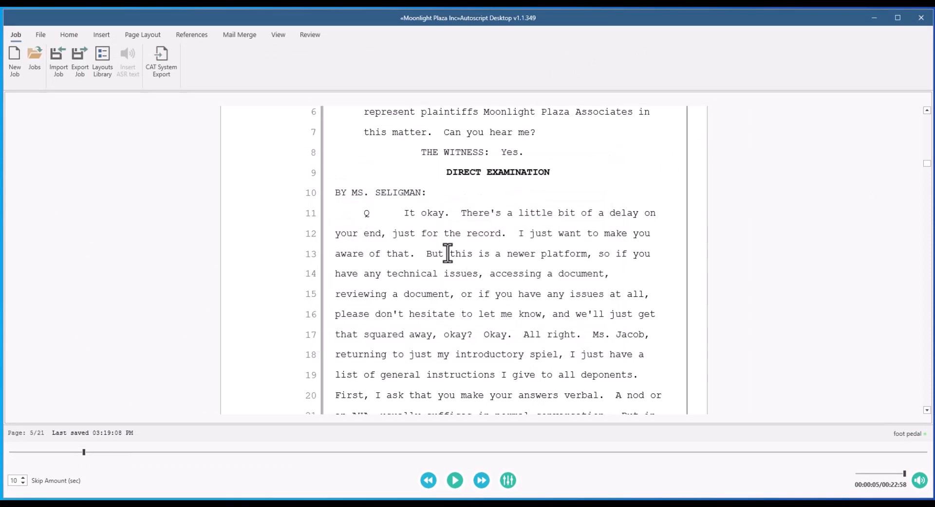
Replace the Q and its spacing before "It okay." with the Q entry from the edited Q&A layout, updating the other questions too.
left_click(405, 213)
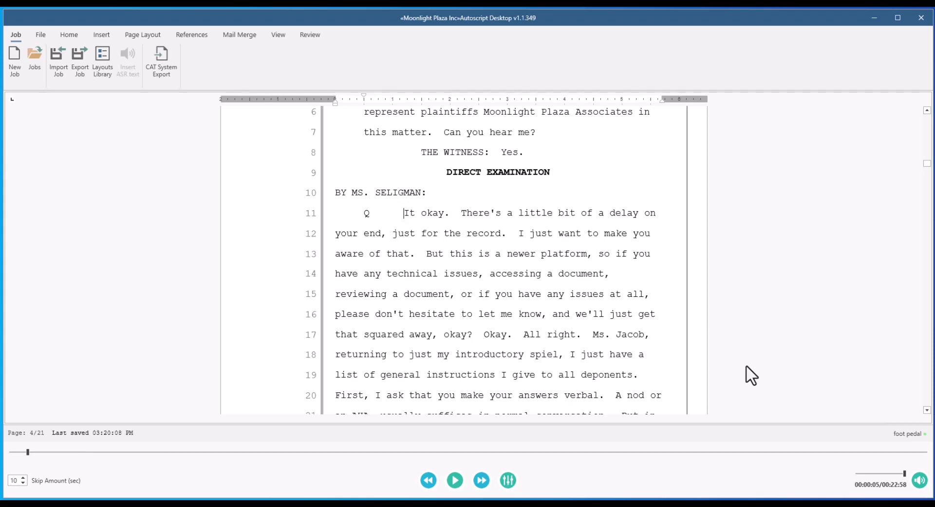
key("shift+Home")
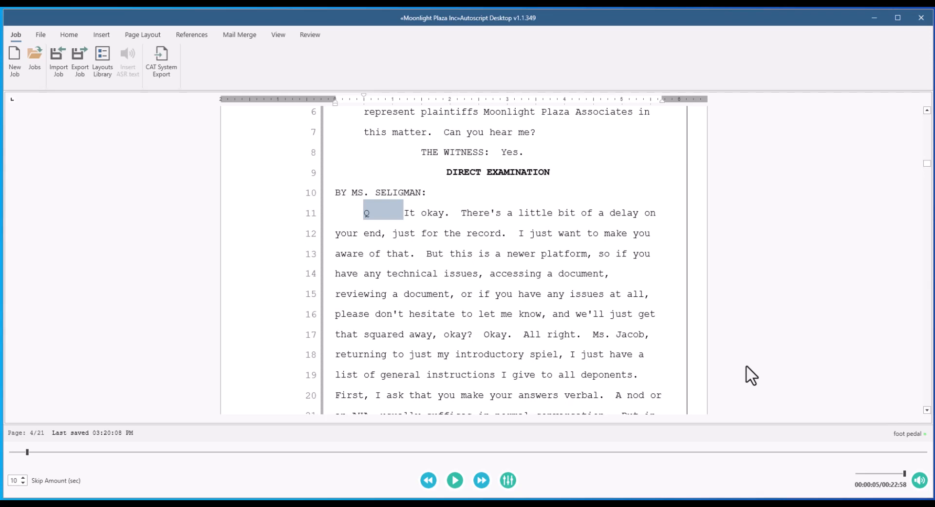
key("ctrl+q")
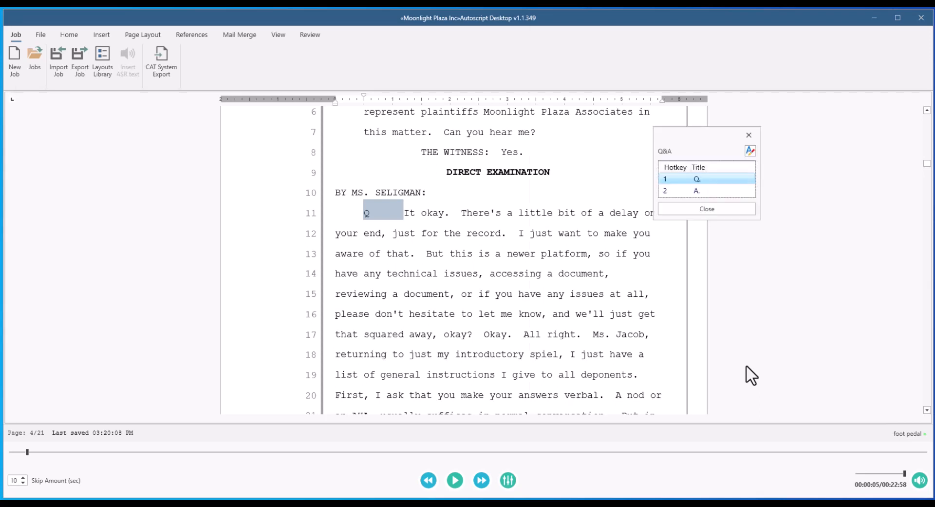
key("Escape")
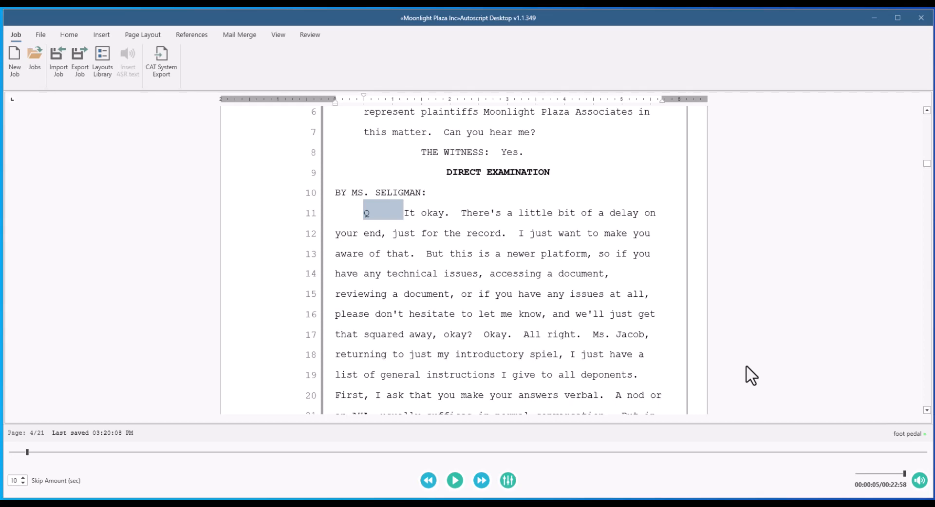
Check the Q and A spacing through page 5 and play the audio from "marked" on line 14 to identify Speaker D.
scroll(752, 376, "down", 3)
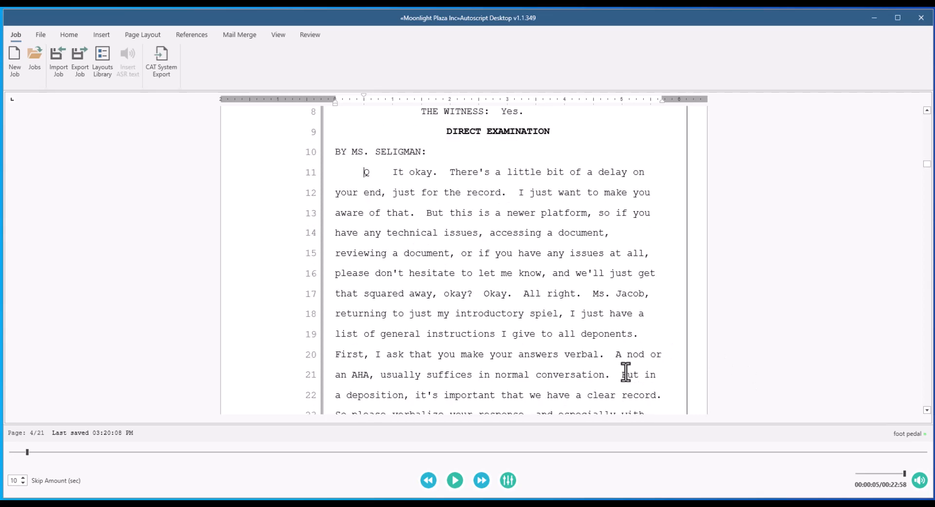
scroll(601, 363, "down", 5)
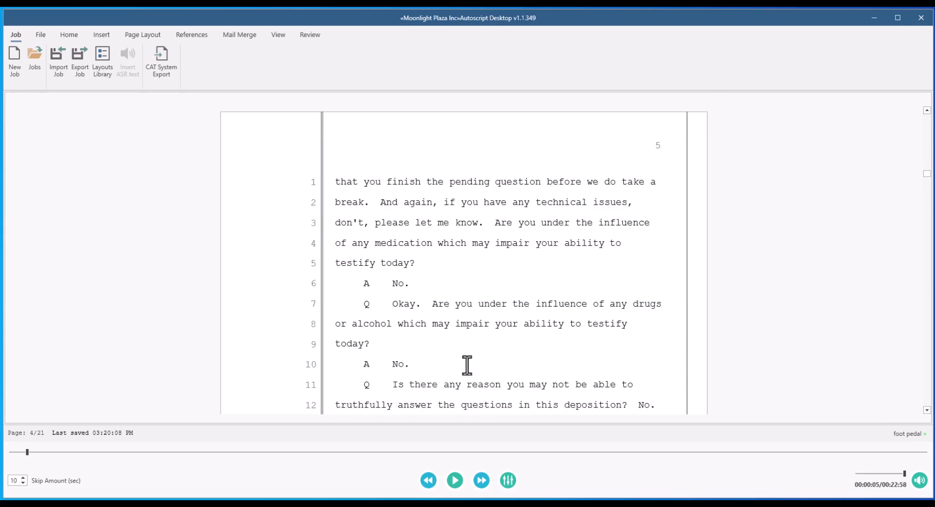
scroll(468, 365, "down", 2)
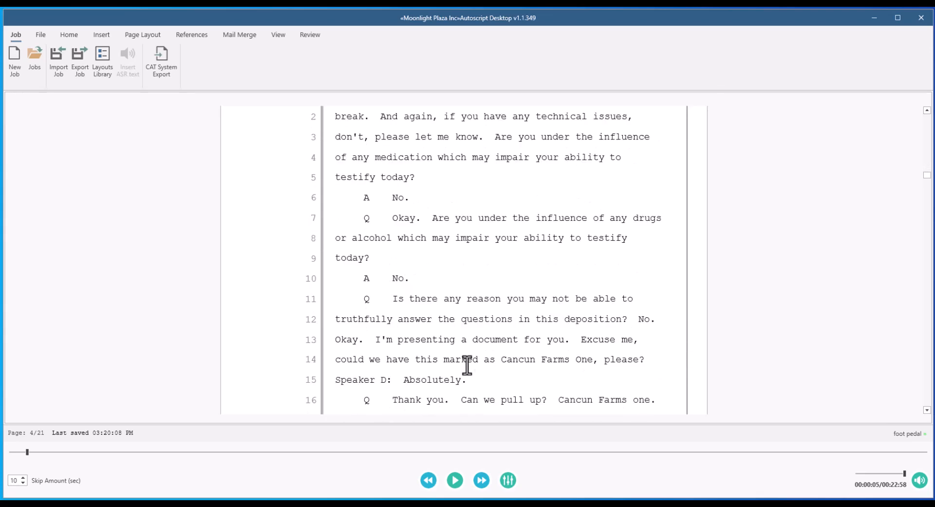
scroll(472, 321, "down", 2)
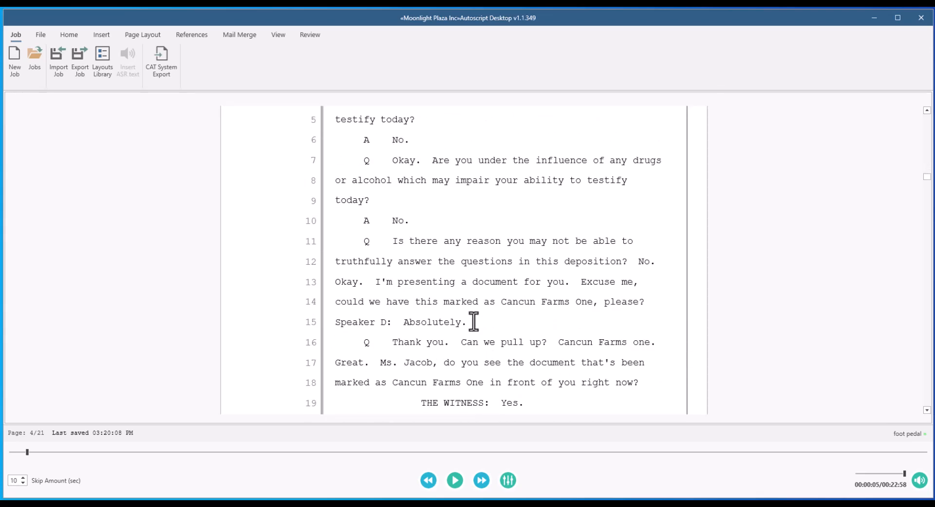
scroll(489, 289, "down", 2)
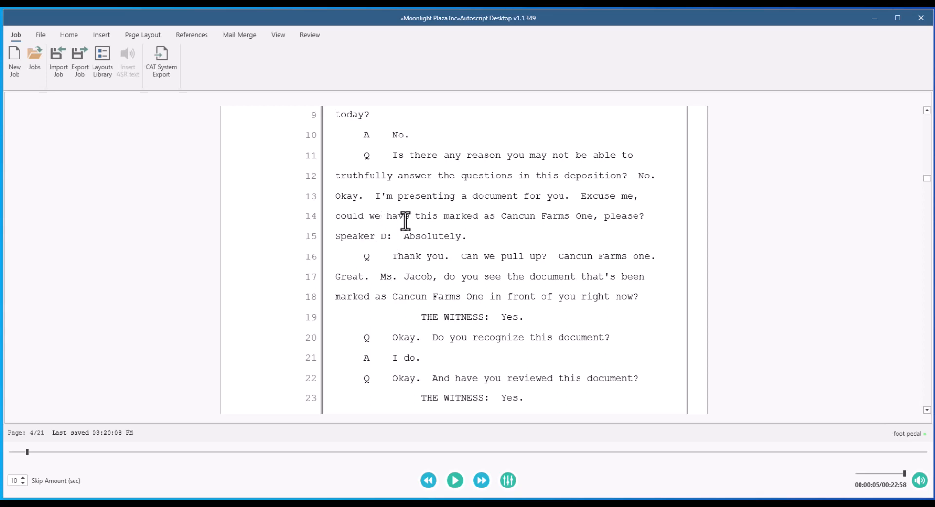
left_click(454, 215)
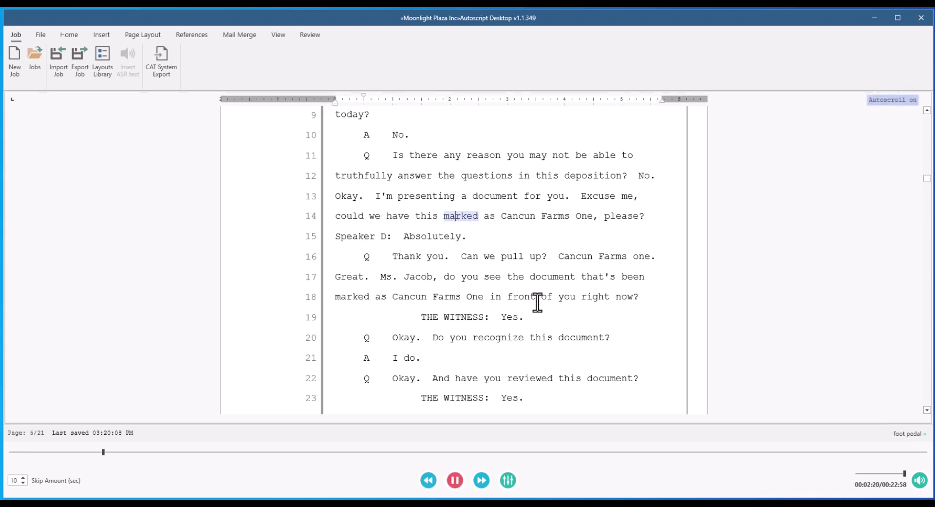
Replace the Speaker D label before "Absolutely." with the REPORTER entry from the speakers list.
left_click(404, 237)
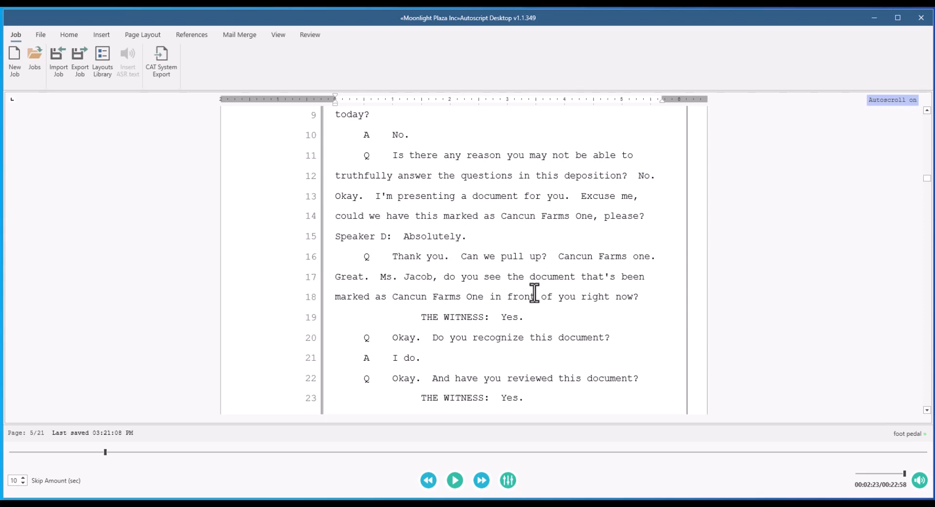
key("shift+Home")
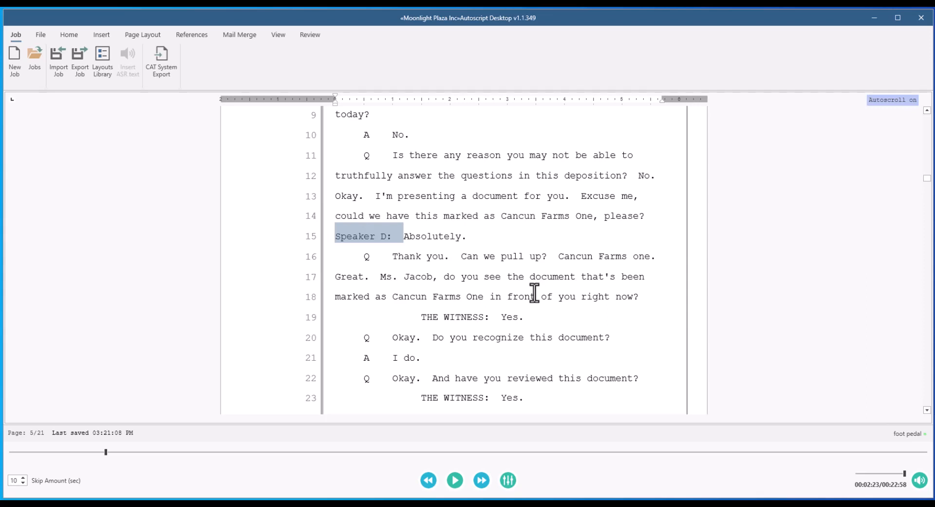
key("Delete")
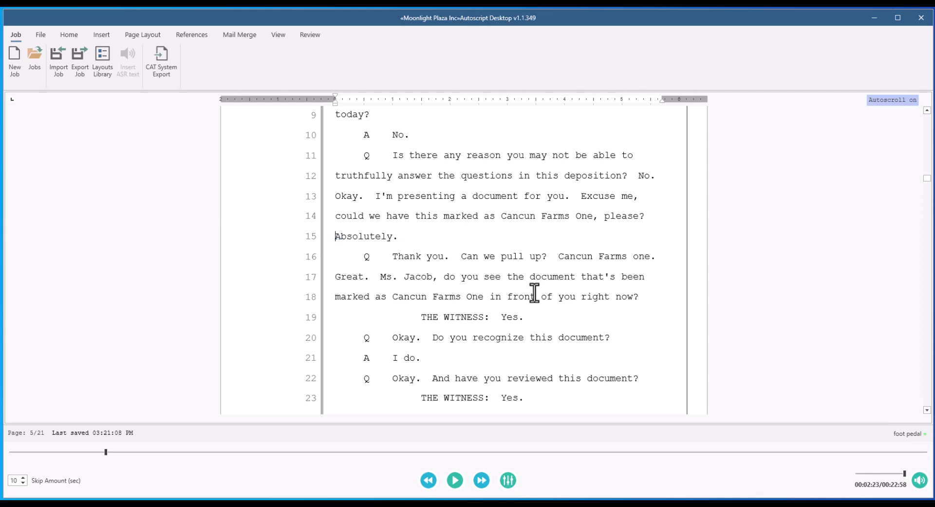
key("F2")
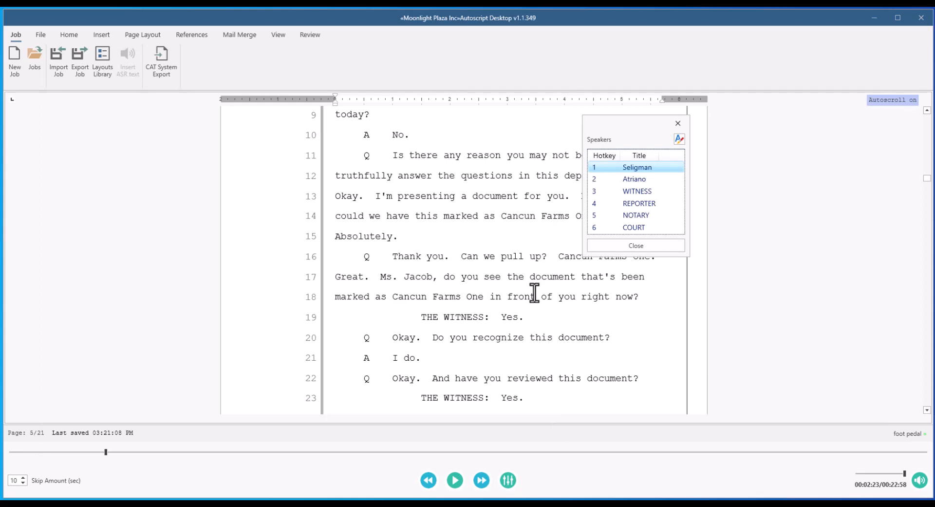
key("4")
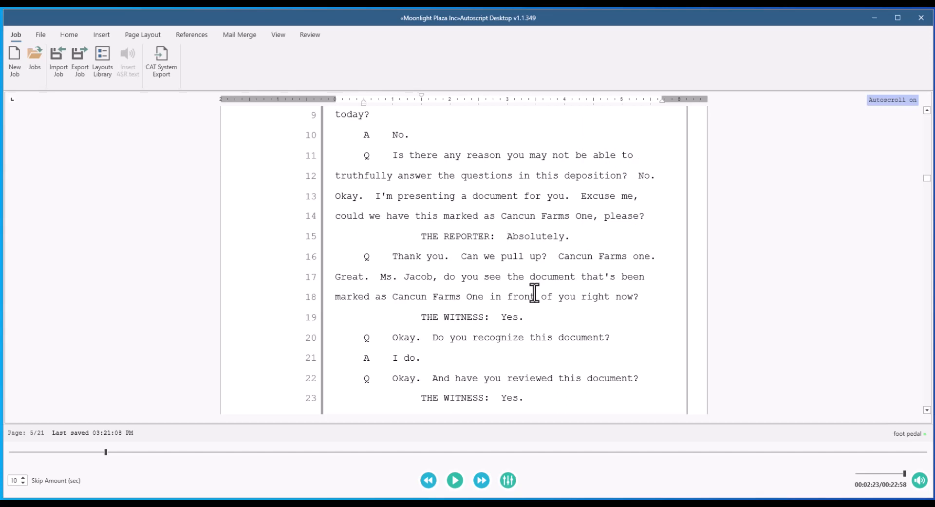
Replace the Q before "Thank you." on line 16 with the questioning attorney's entry from the speakers list.
left_click(392, 257)
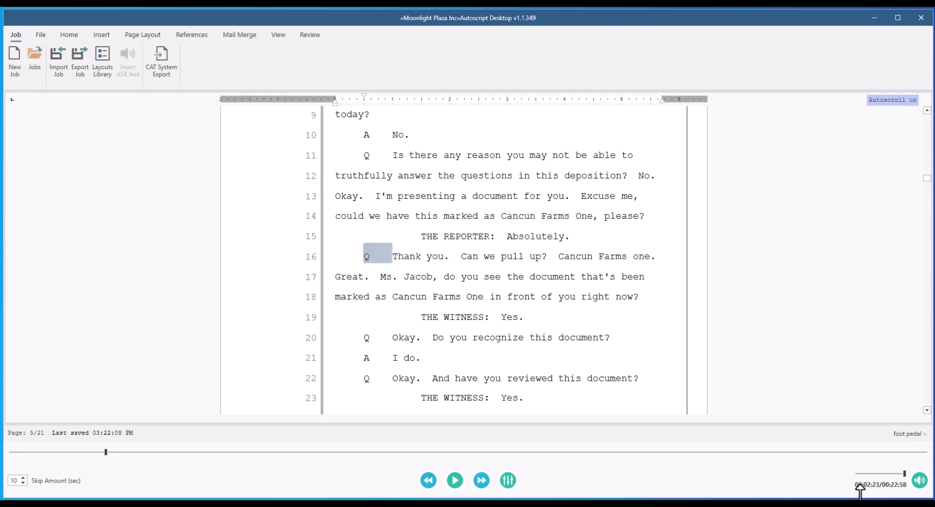
key("BackSpace")
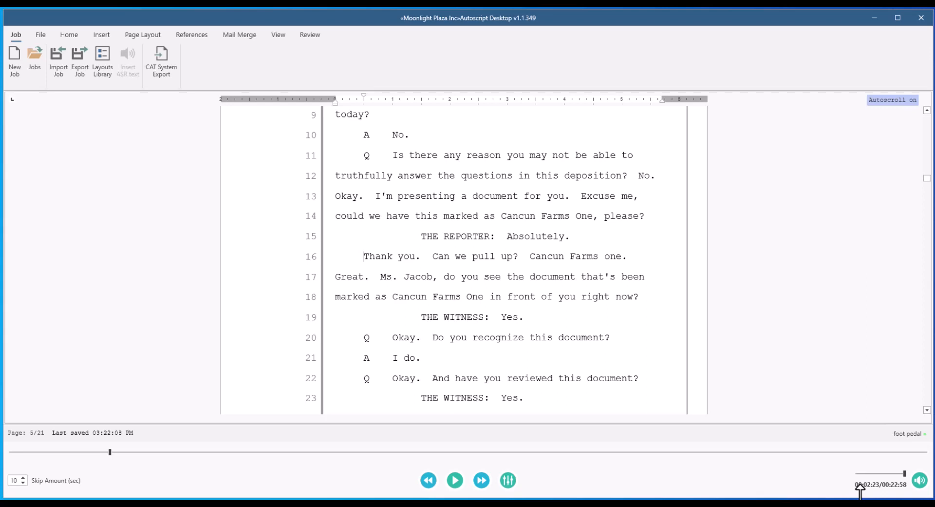
key("alt+s")
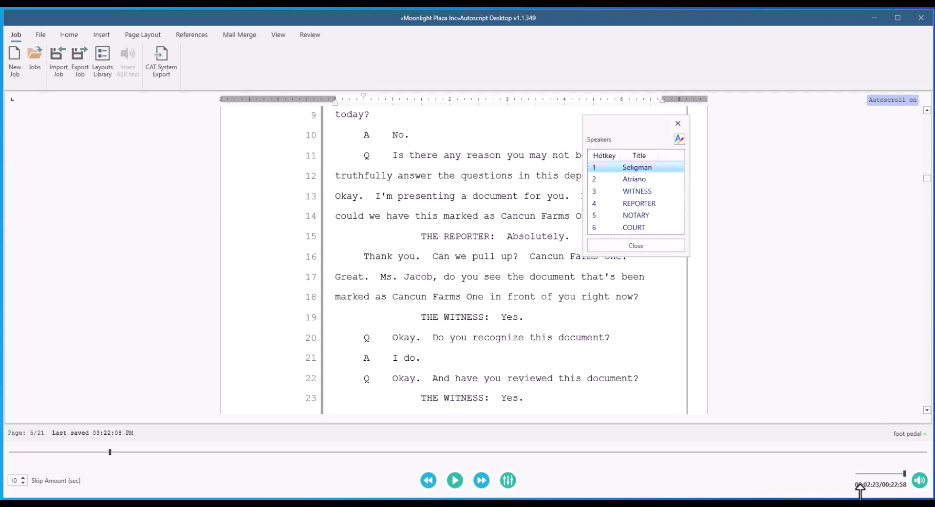
key("1")
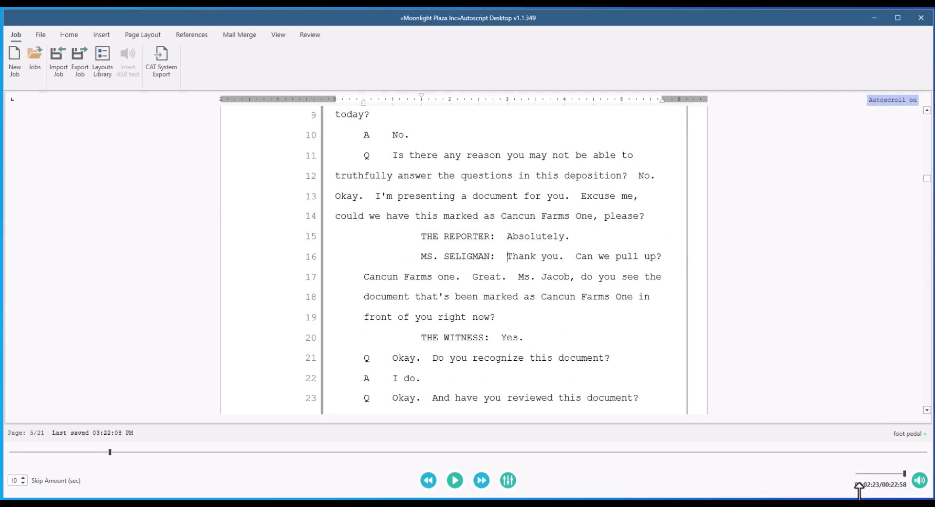
Split line 17 after "Great." and give the new paragraph the questioning attorney's byline and a Q.
left_click(519, 277)
key("Return")
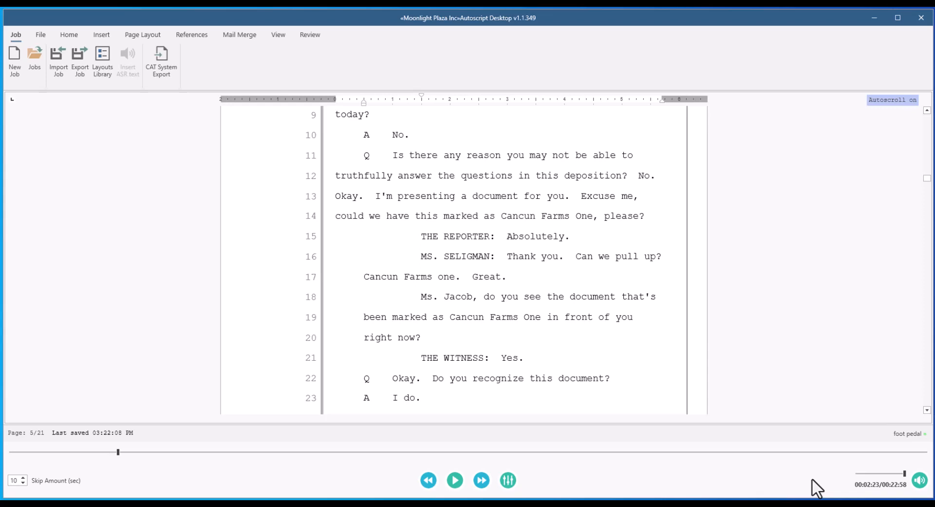
key("alt+s")
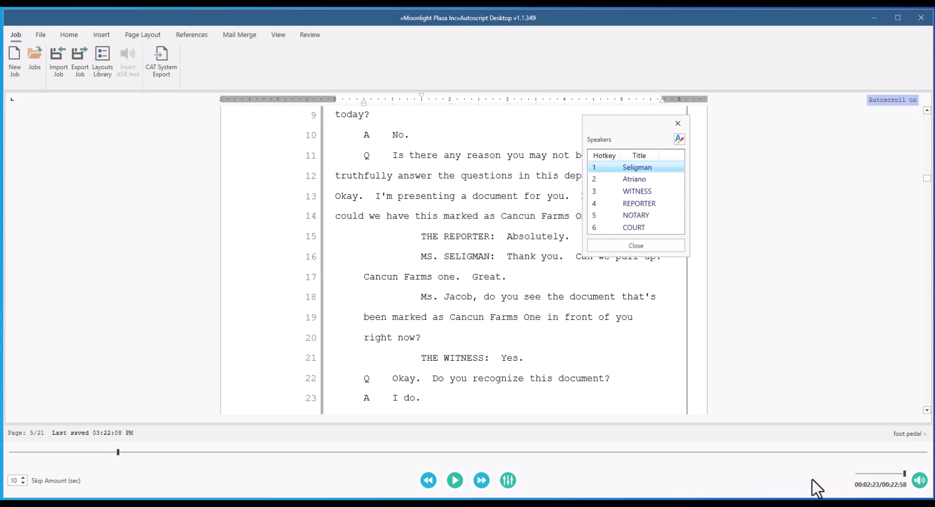
key("1")
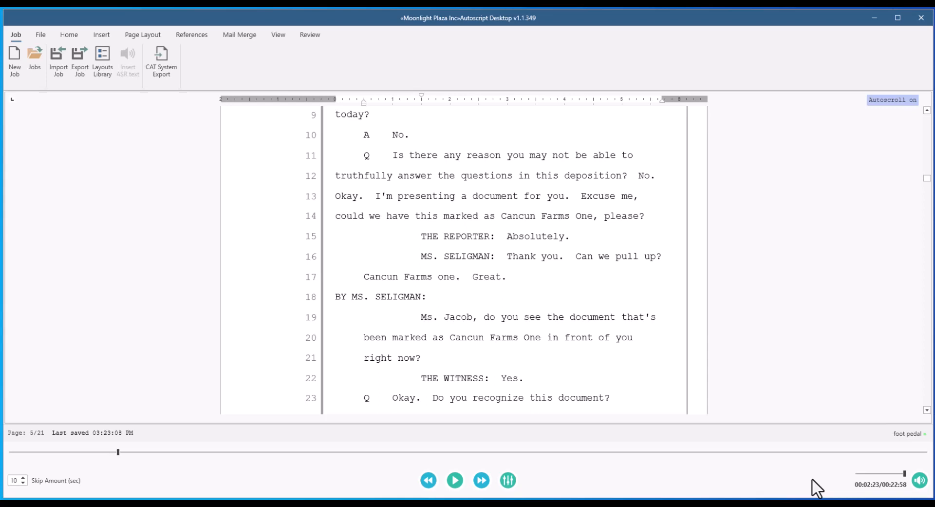
key("ctrl+q")
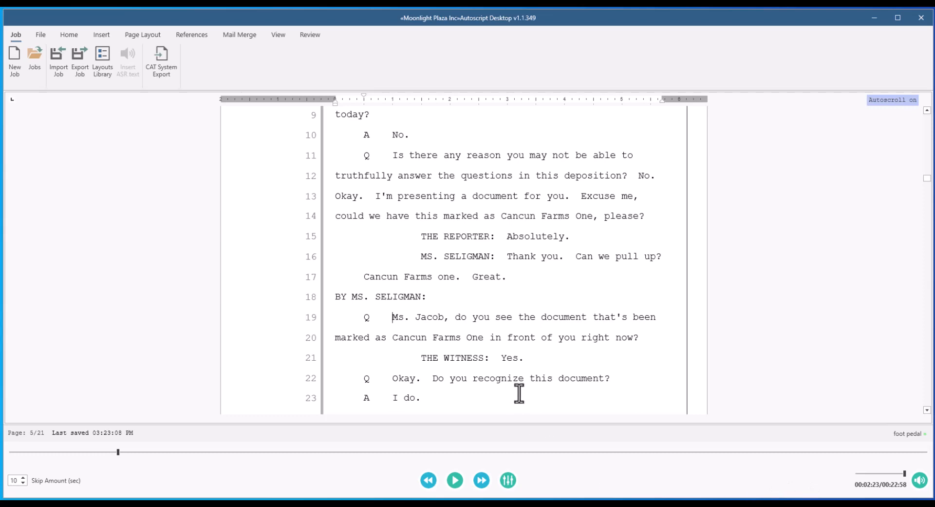
Replace the THE WITNESS label before "Yes." on line 21 with the A entry, updating the other witness answers too.
scroll(518, 390, "down", 2)
left_click(501, 272)
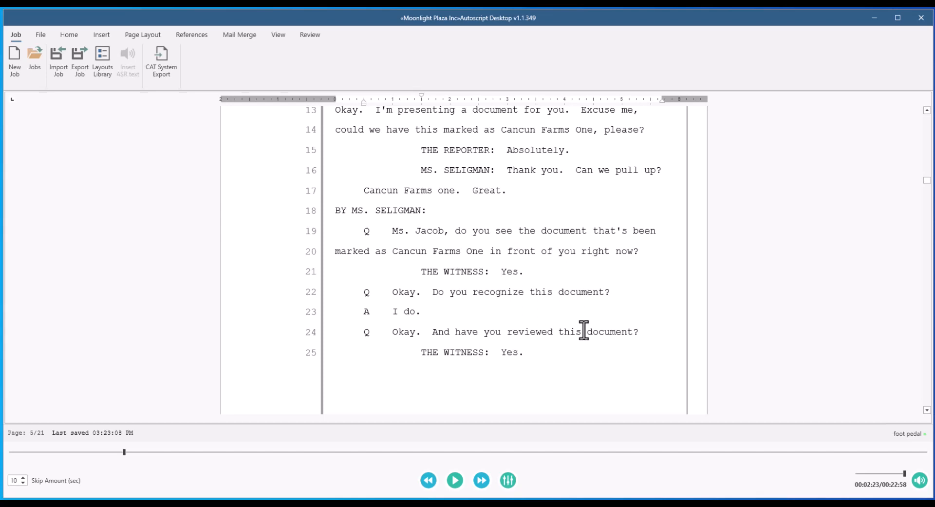
key("shift+Home")
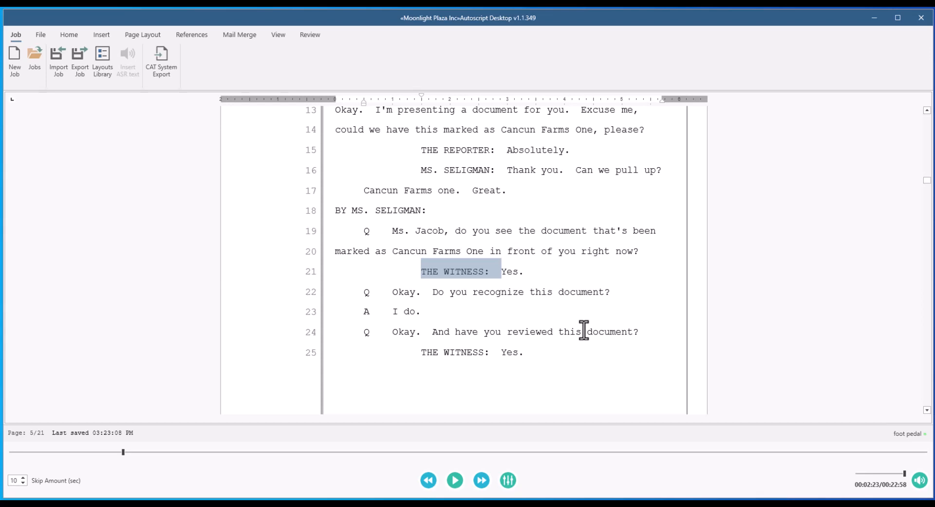
key("ctrl+q")
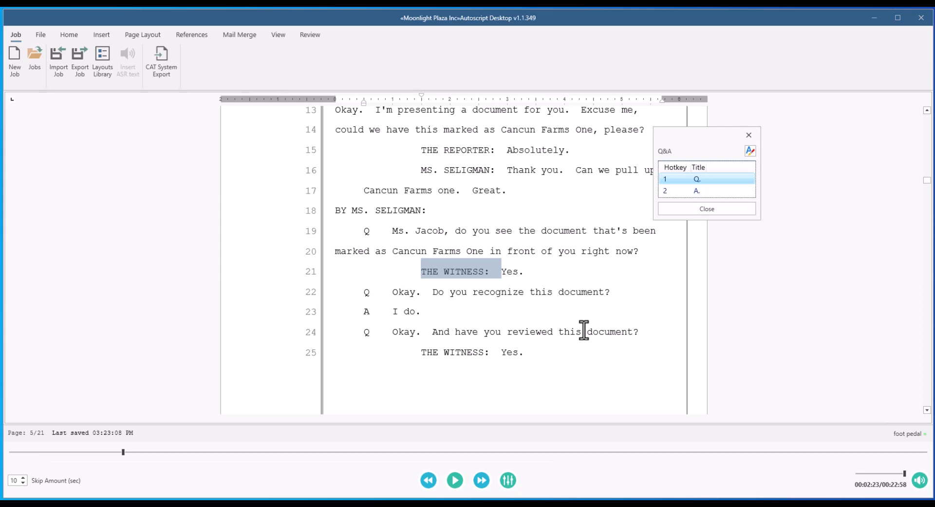
key("Escape")
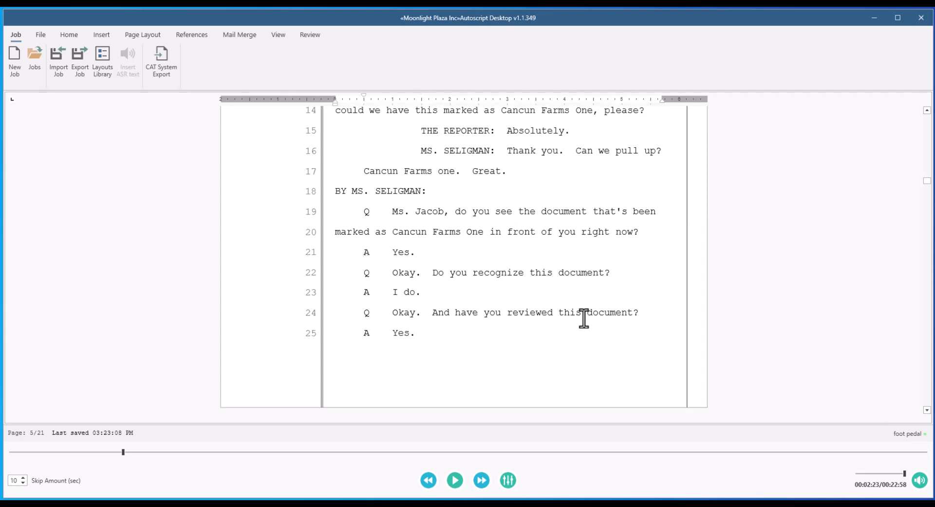
Recheck the reformatted passage on page 5 and insert an empty line after the reporter's "Absolutely.".
scroll(584, 318, "up", 2)
scroll(584, 318, "up", 1)
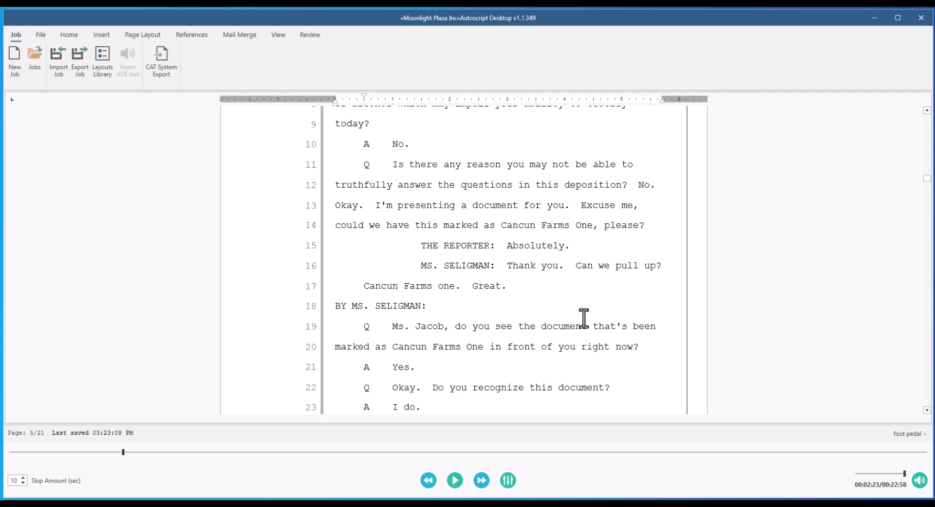
left_click(392, 329)
scroll(468, 315, "down", 2)
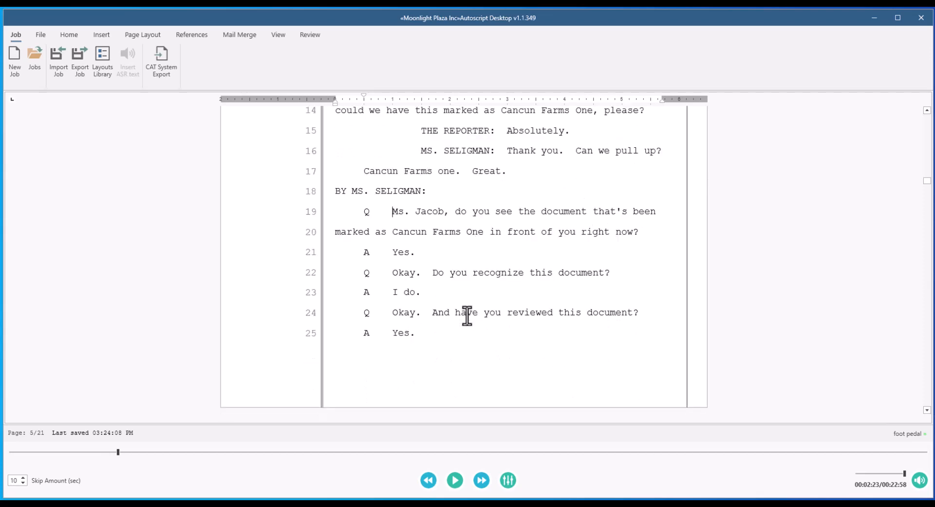
scroll(468, 315, "up", 2)
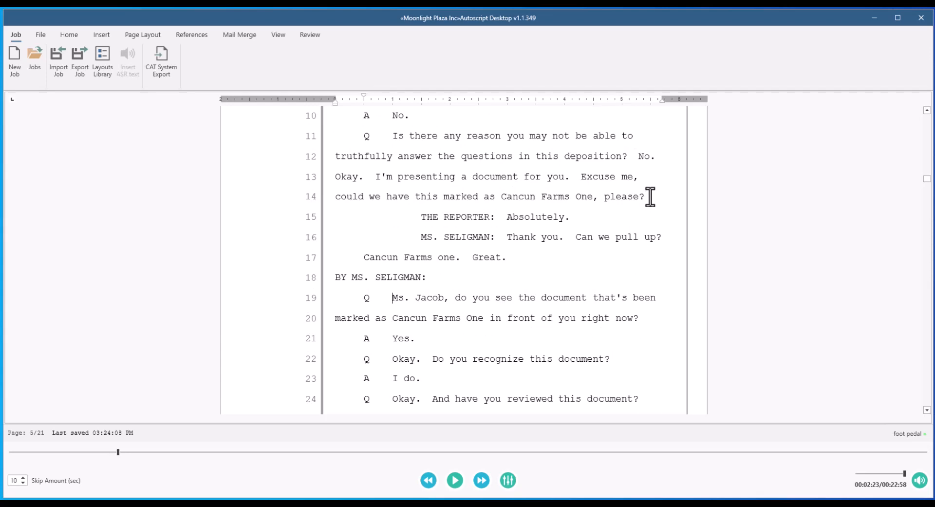
left_click(598, 219)
key("Return")
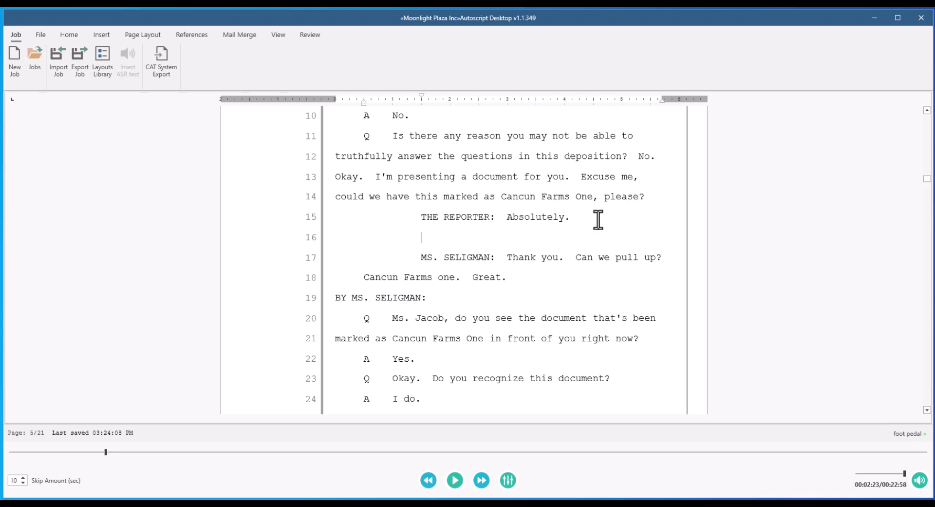
Add a quick parenthetical titled Exhibit with the text "(Exhibit # was marked and entered.)" to the Florida Depo layout.
key("alt+p")
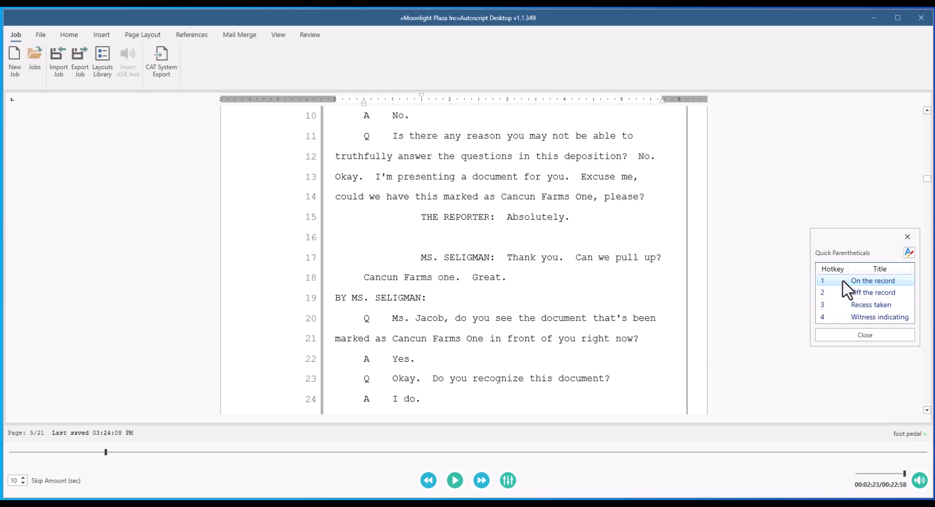
left_click(908, 250)
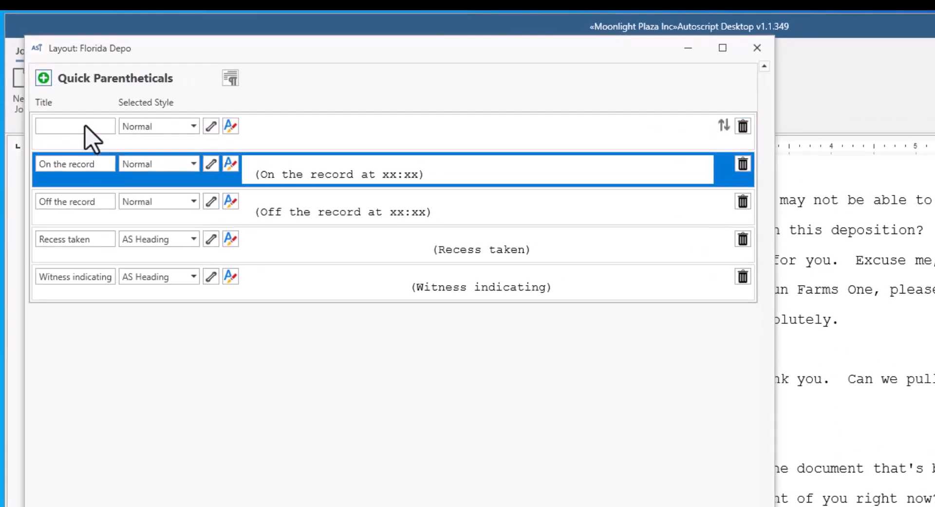
left_click(74, 126)
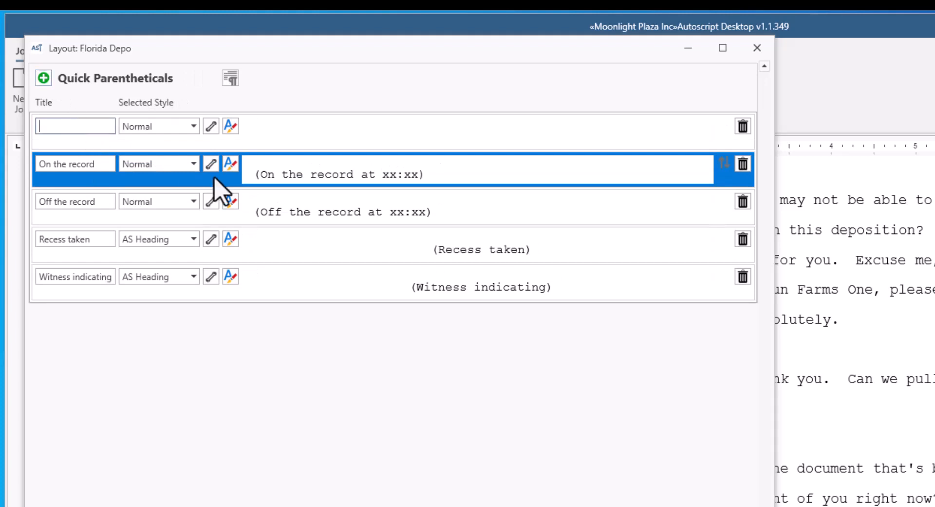
type("Exhibit")
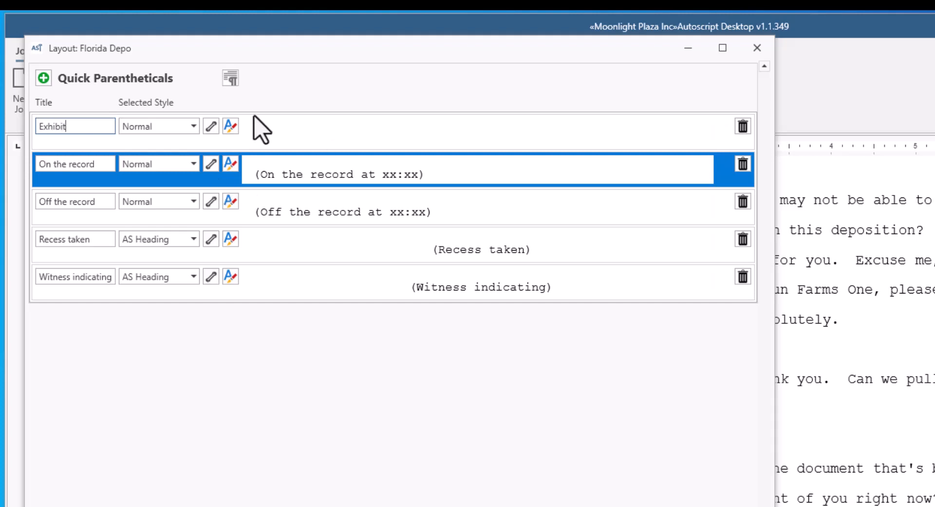
left_click(254, 129)
type("(Exhibit ")
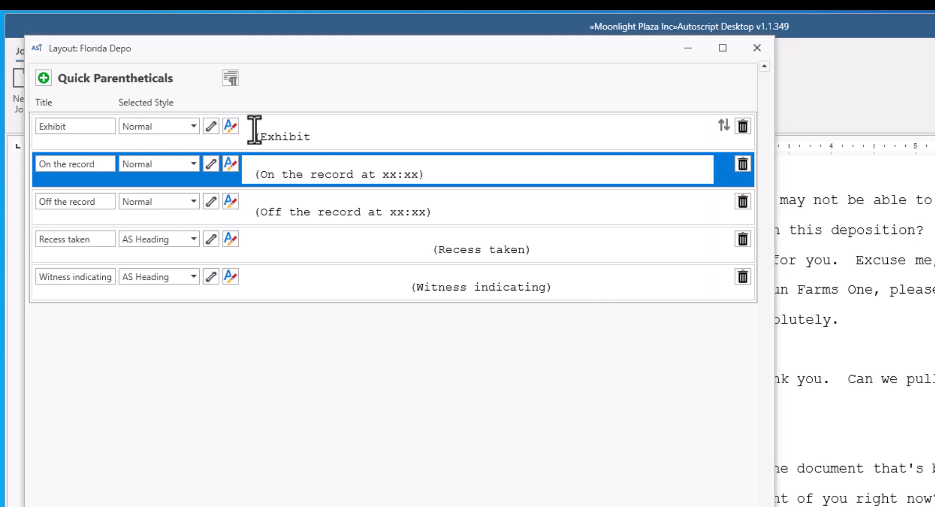
type("# was marked ")
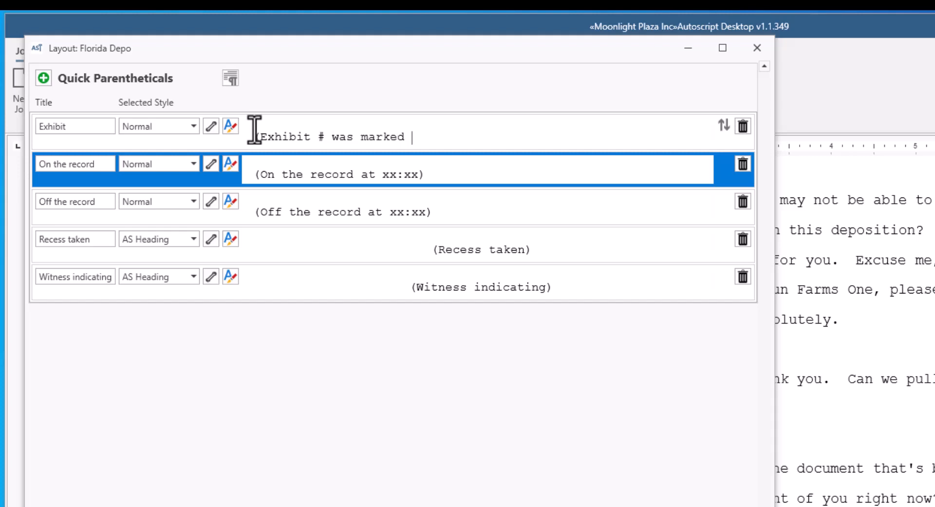
type("and entered")
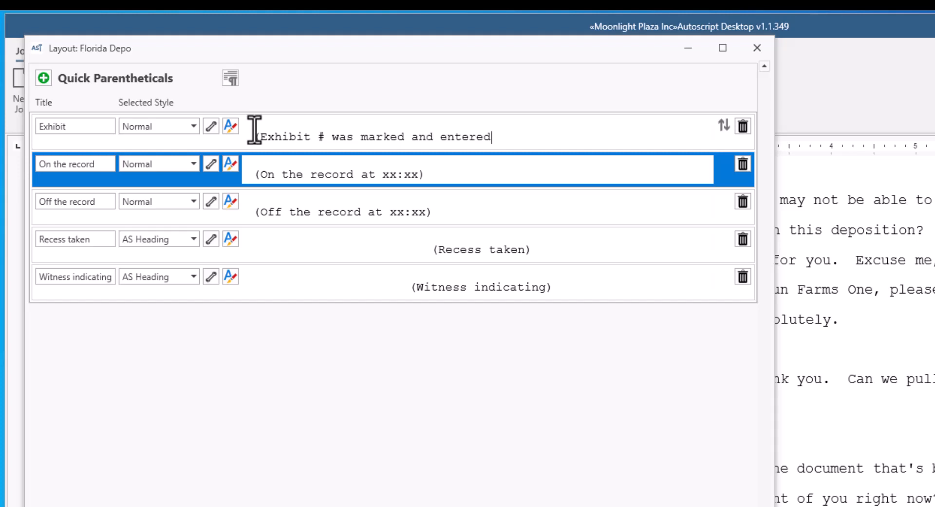
type(".)")
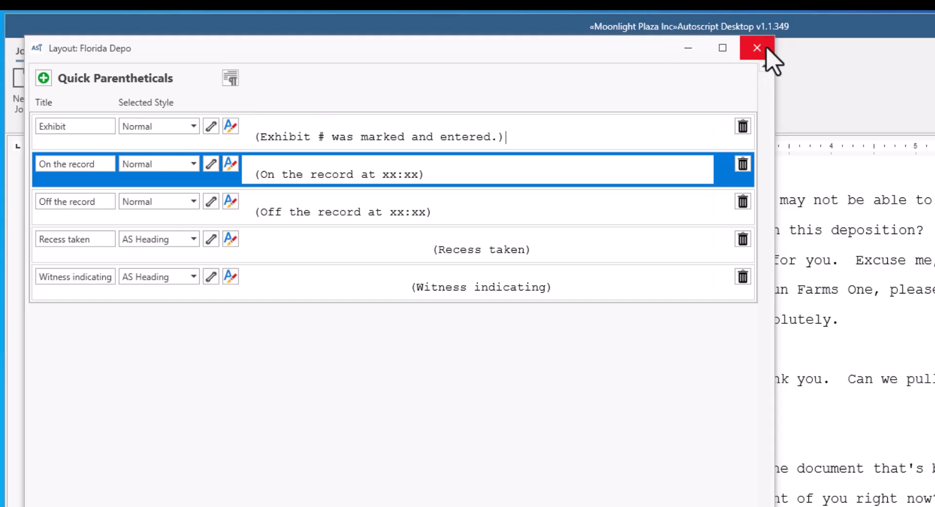
left_click(766, 48)
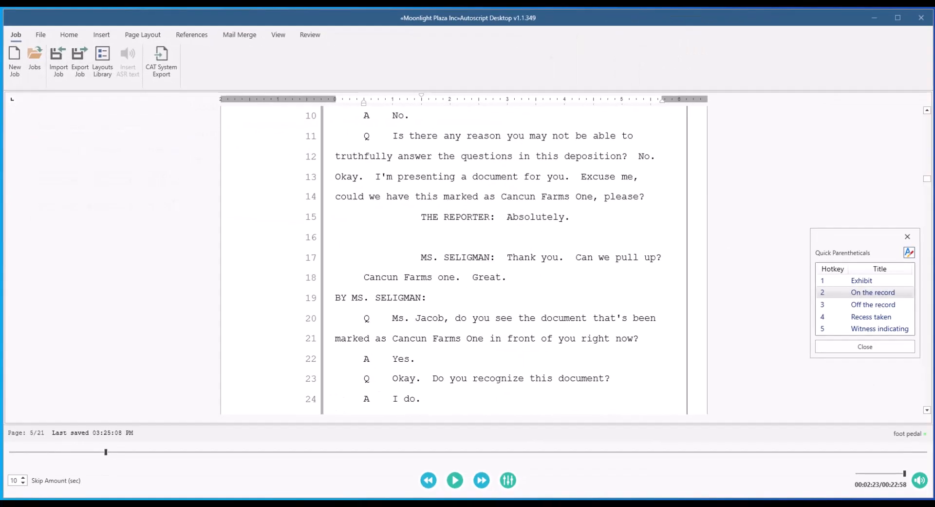
Insert the Exhibit parenthetical on the empty line 16 and replace its # with 1.
double_click(857, 281)
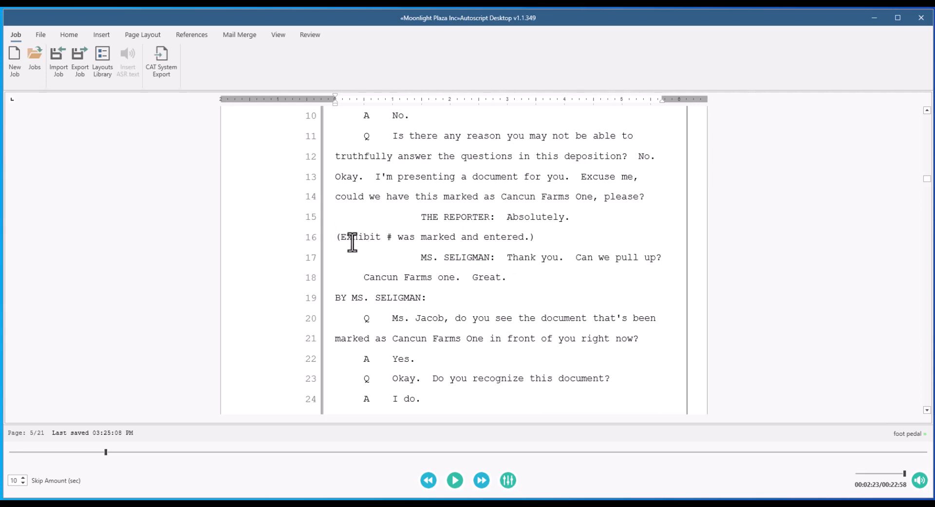
left_click(384, 237)
key("Delete")
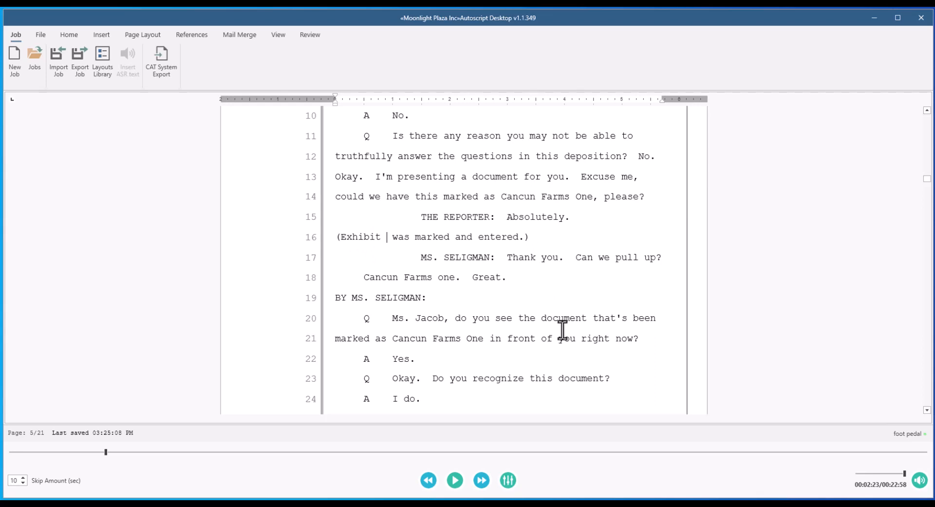
type("1")
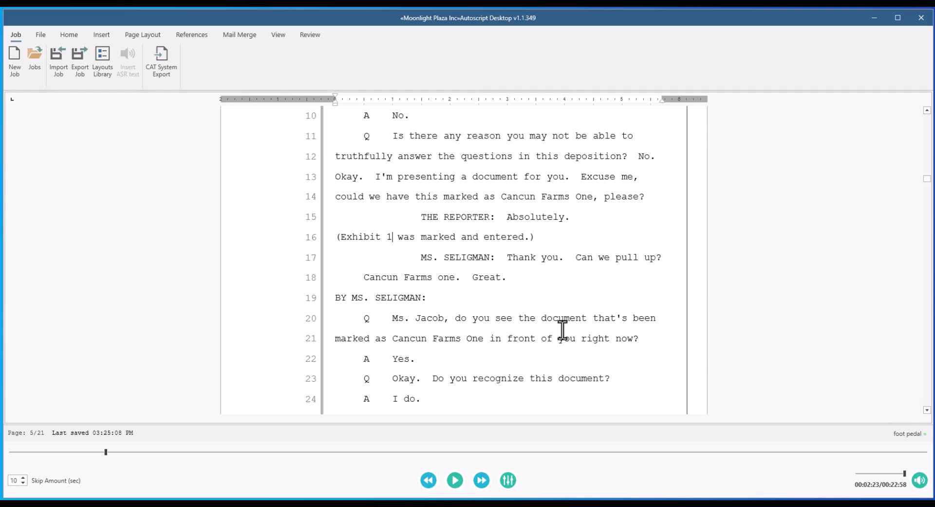
Review the transcript through page 7 for remaining speaker labels, return to the exhibit line and view the formatting commands.
scroll(562, 330, "down", 8)
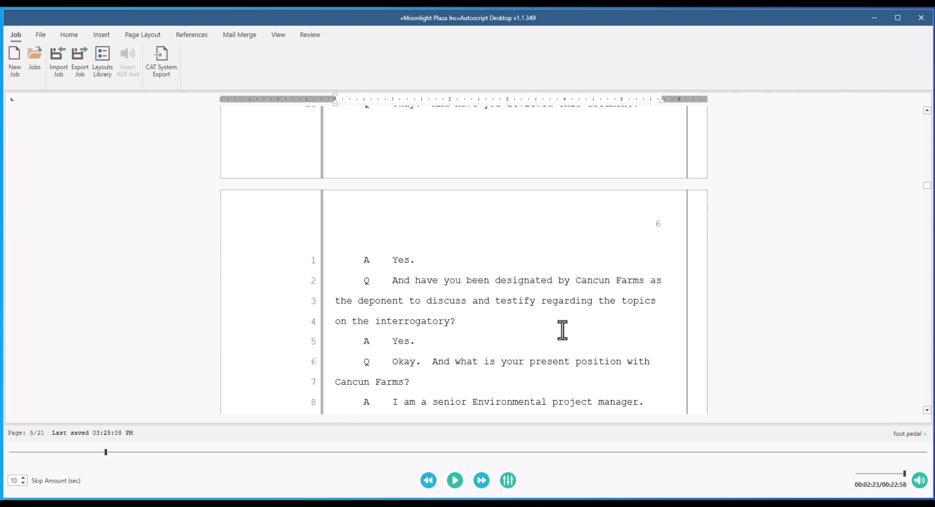
scroll(562, 329, "down", 10)
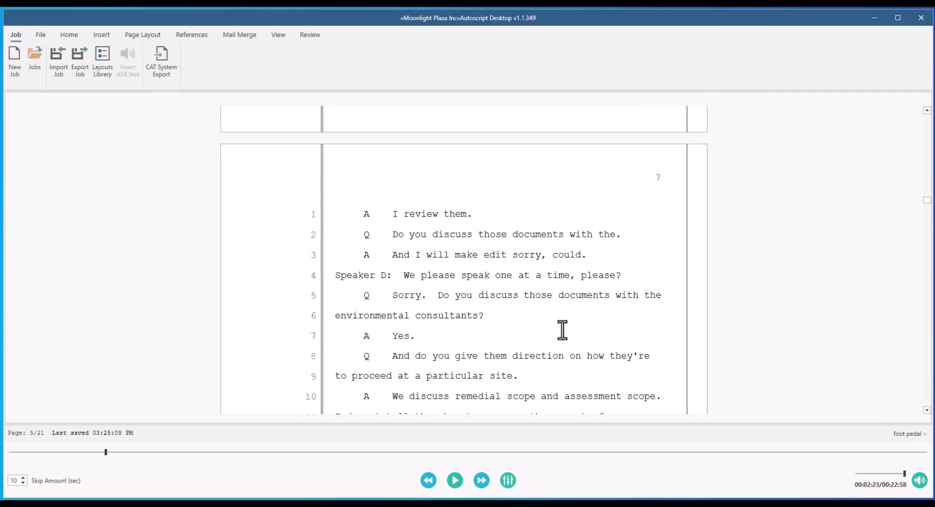
scroll(562, 330, "up", 10)
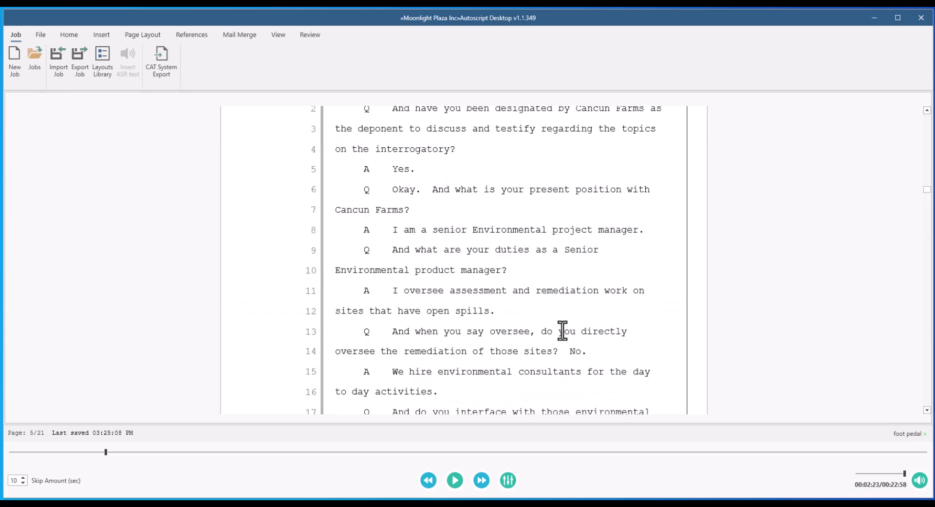
scroll(563, 330, "up", 5)
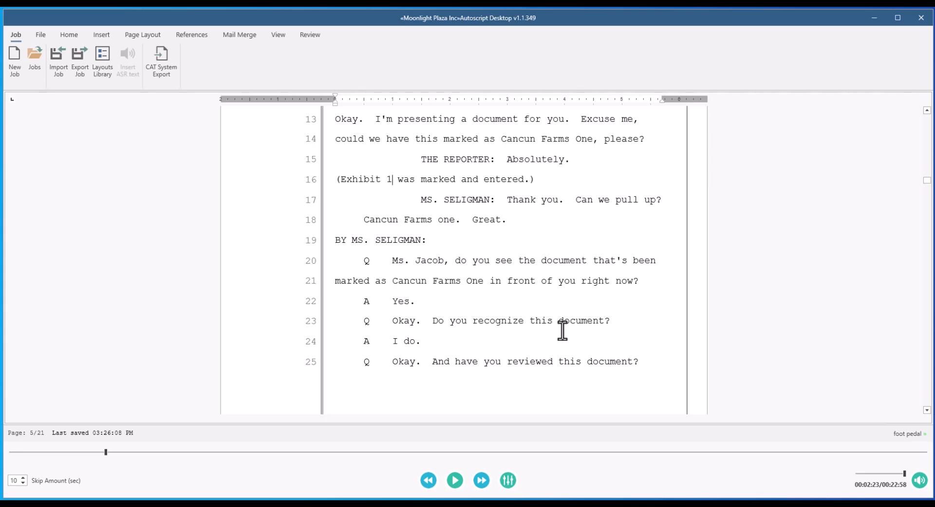
left_click(69, 34)
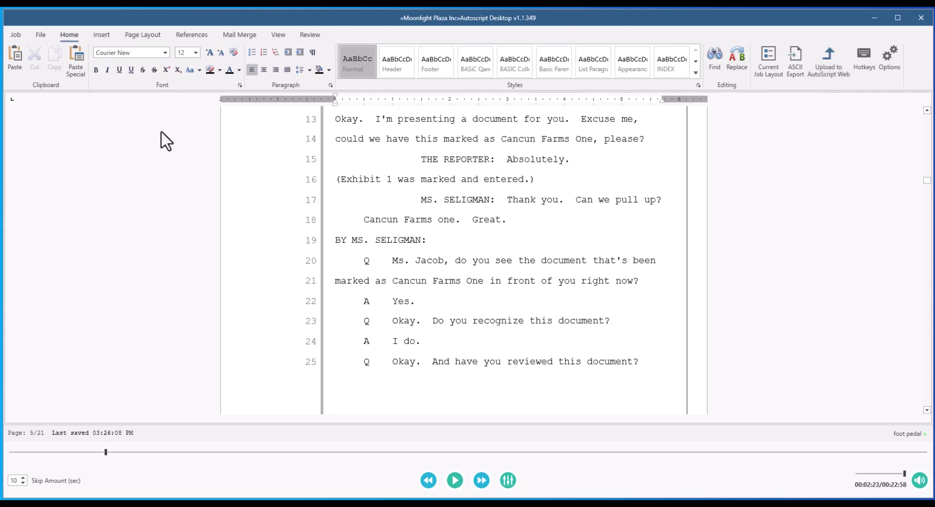
Save a copy of the transcript in Downloads as a Word Document (*.docx) named "Moonlight Plaza".
left_click(45, 37)
left_click(93, 58)
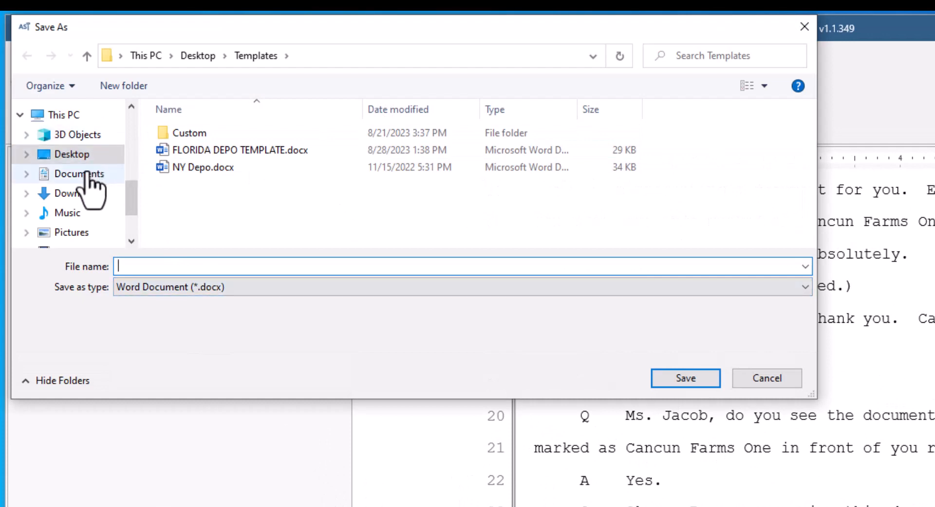
left_click(96, 194)
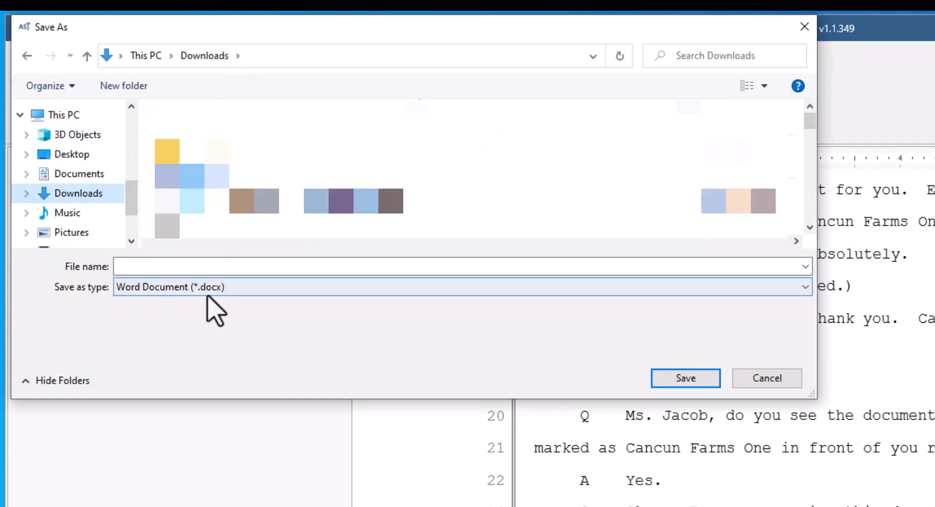
left_click(209, 288)
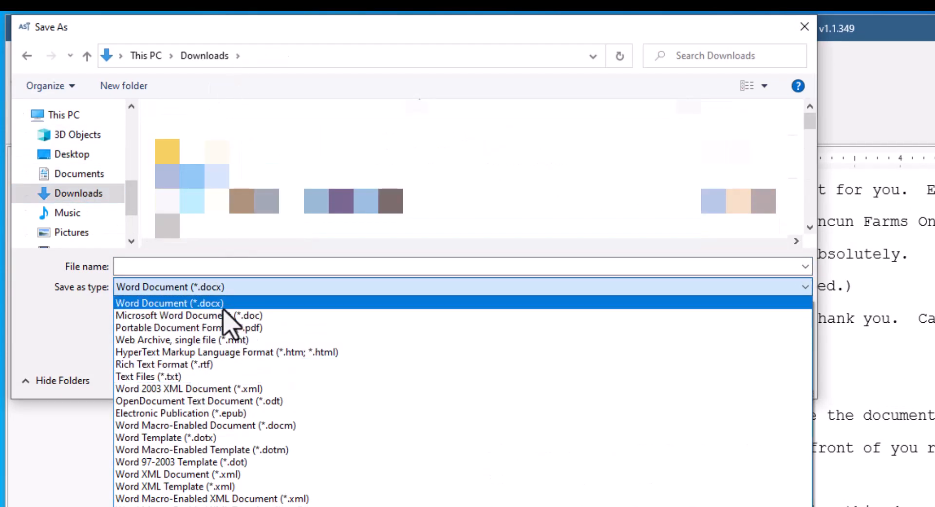
left_click(376, 302)
left_click(195, 266)
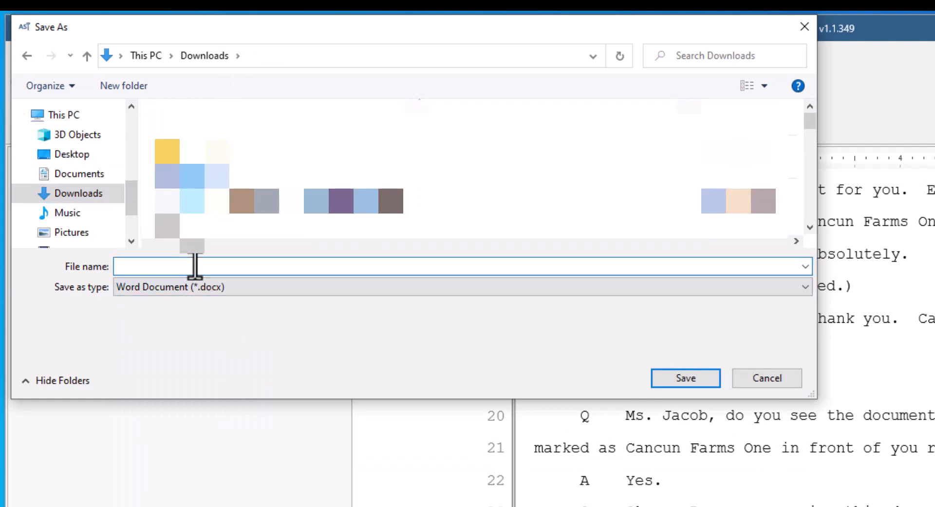
type("Mooling Plaza")
key("Return")
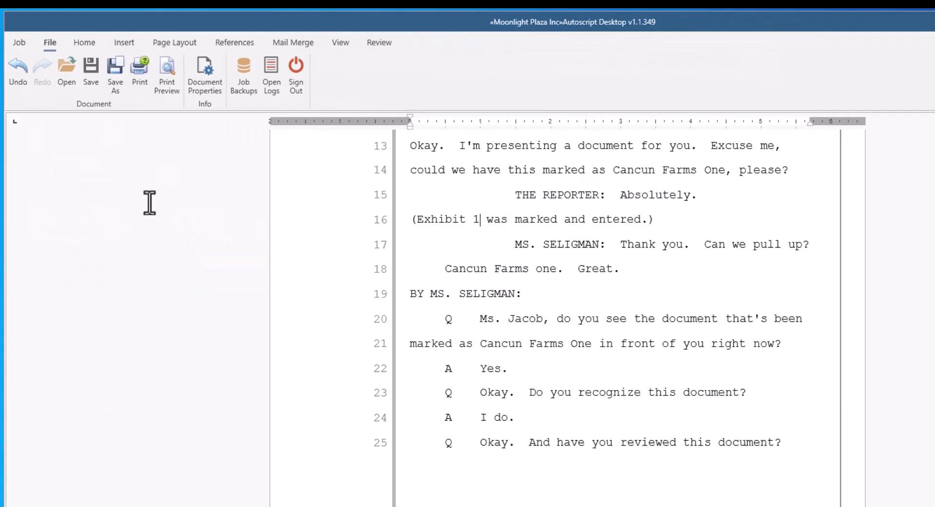